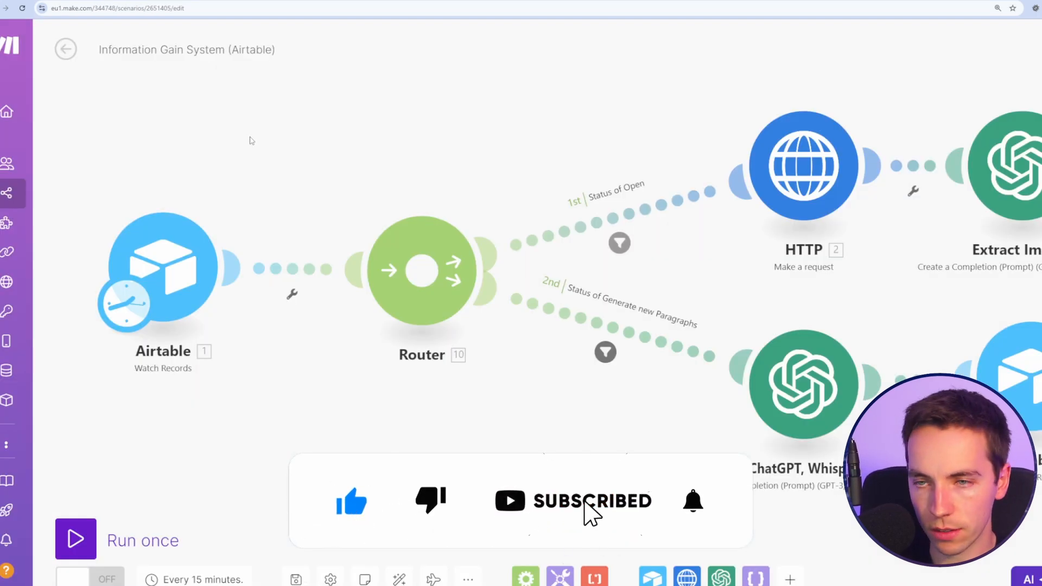
Step: Centre the Airtable trigger on the canvas and open its schedule setting
{"action": "left_click_drag", "start_coordinate": [211, 143], "coordinate": [433, 128]}
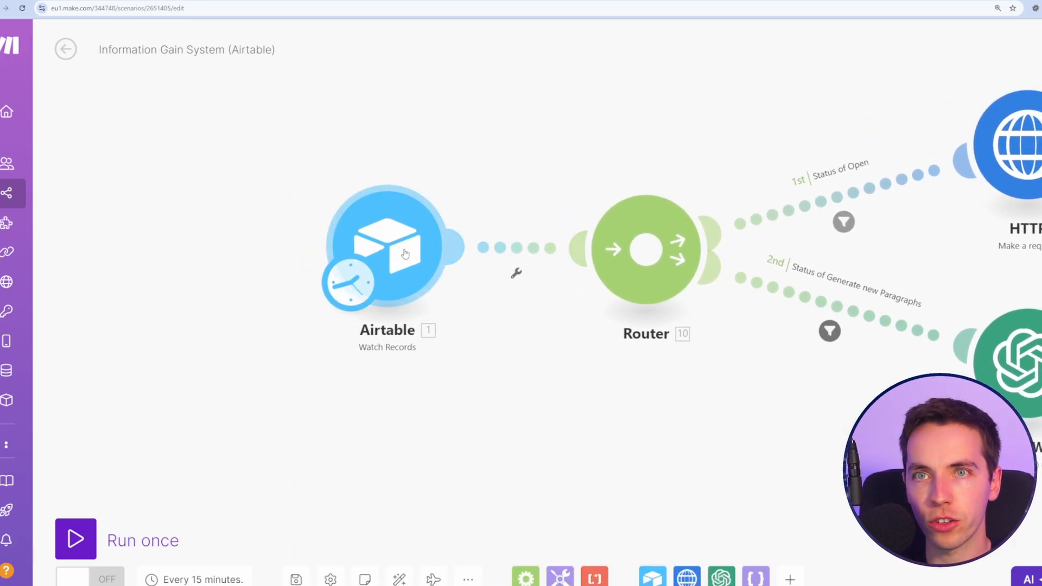
{"action": "left_click", "coordinate": [354, 290]}
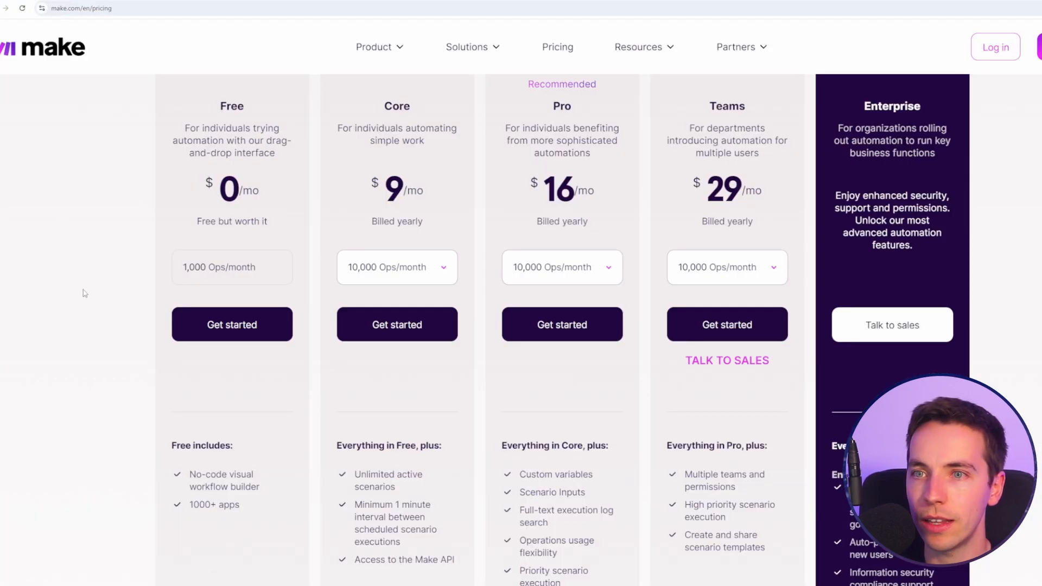
Step: Scroll through the plan comparison table, noting the Free plan's 1,000 operations
{"action": "double_click", "coordinate": [183, 269]}
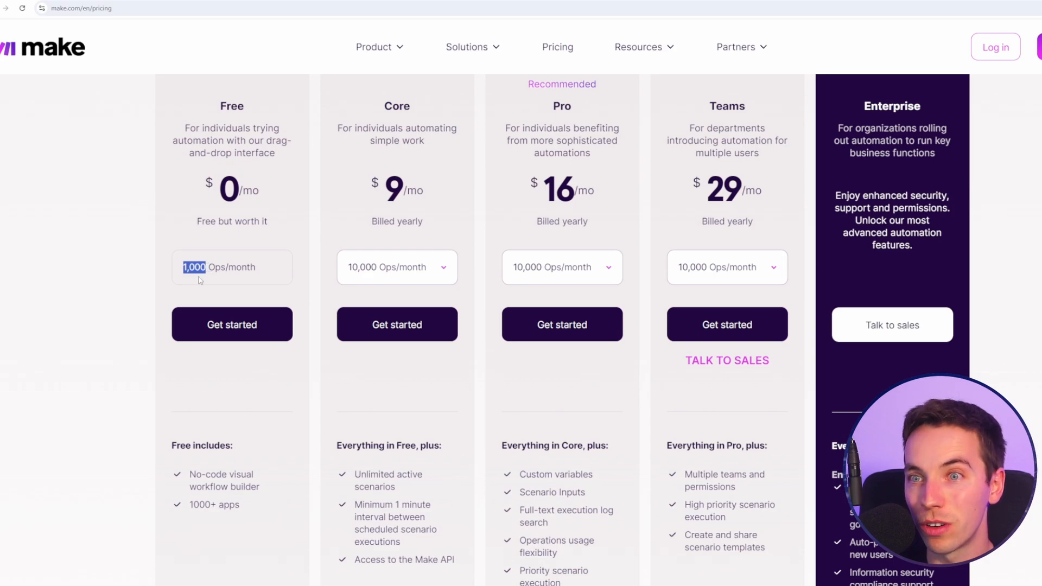
{"action": "left_click", "coordinate": [118, 266]}
{"action": "scroll", "coordinate": [118, 266], "scroll_direction": "down", "scroll_amount": 14}
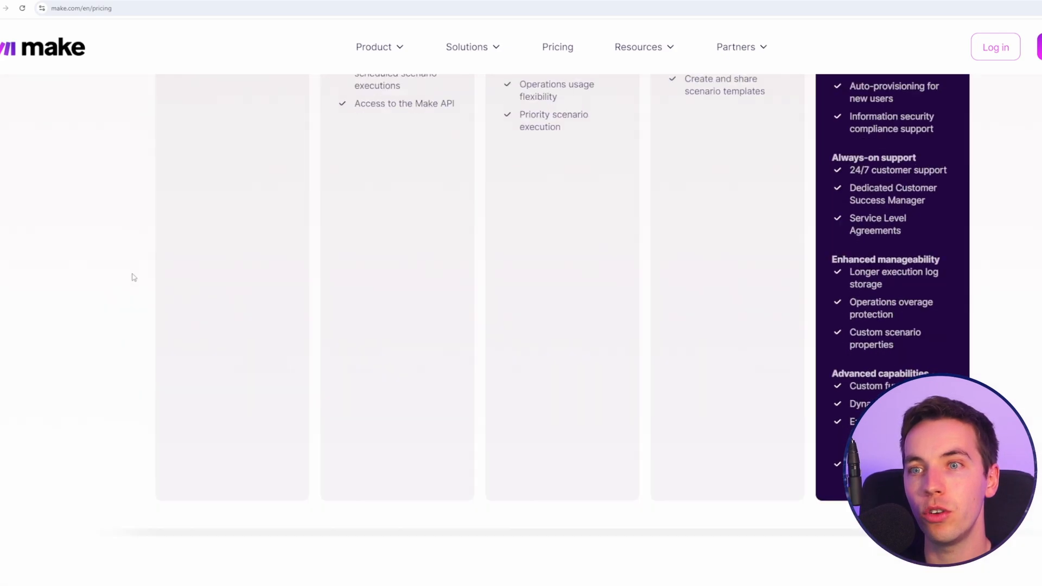
{"action": "scroll", "coordinate": [95, 298], "scroll_direction": "down", "scroll_amount": 4}
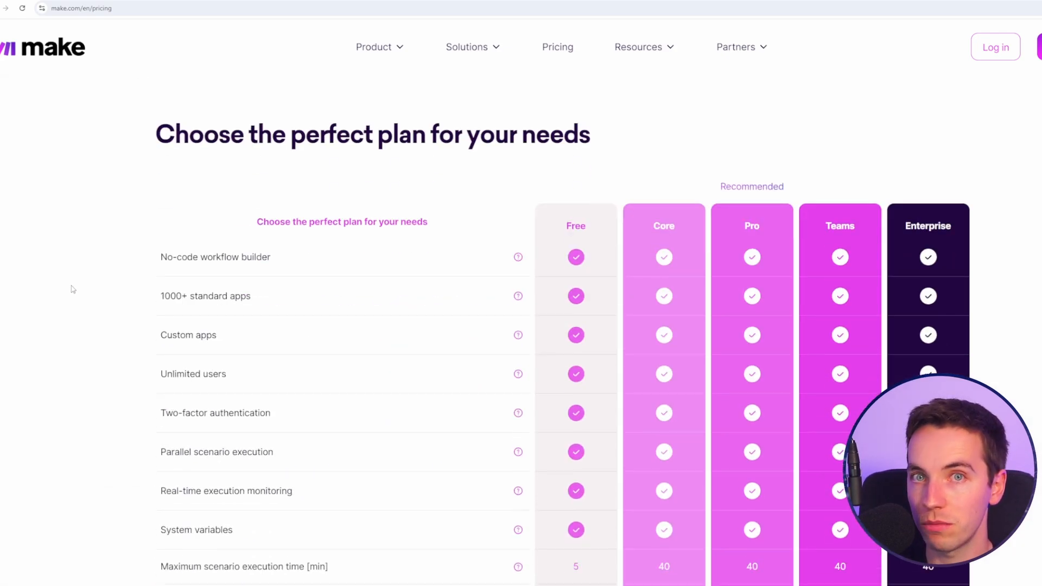
{"action": "scroll", "coordinate": [71, 302], "scroll_direction": "down", "scroll_amount": 11}
{"action": "scroll", "coordinate": [82, 295], "scroll_direction": "up", "scroll_amount": 17}
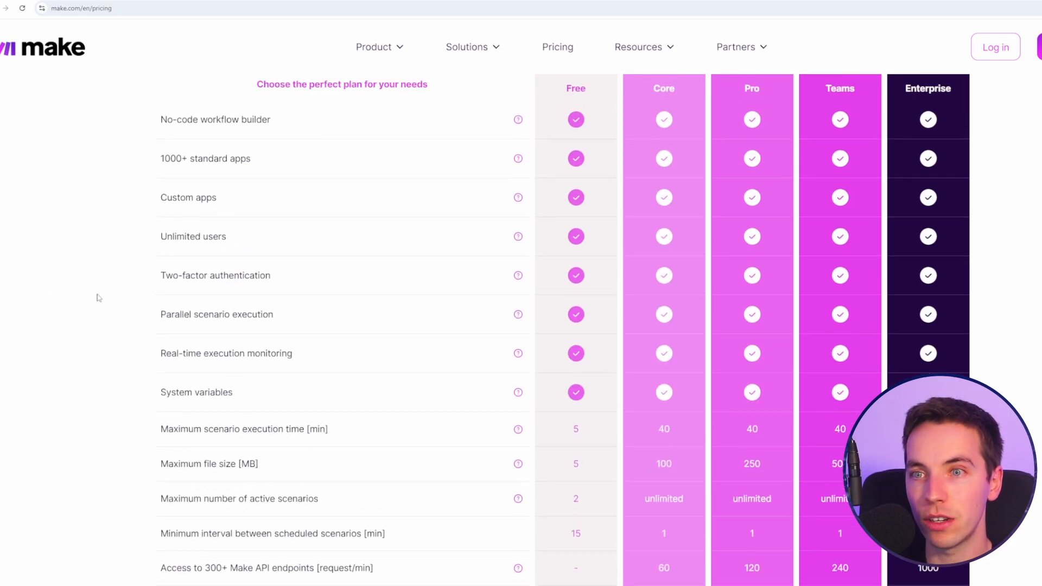
{"action": "scroll", "coordinate": [63, 285], "scroll_direction": "up", "scroll_amount": 8}
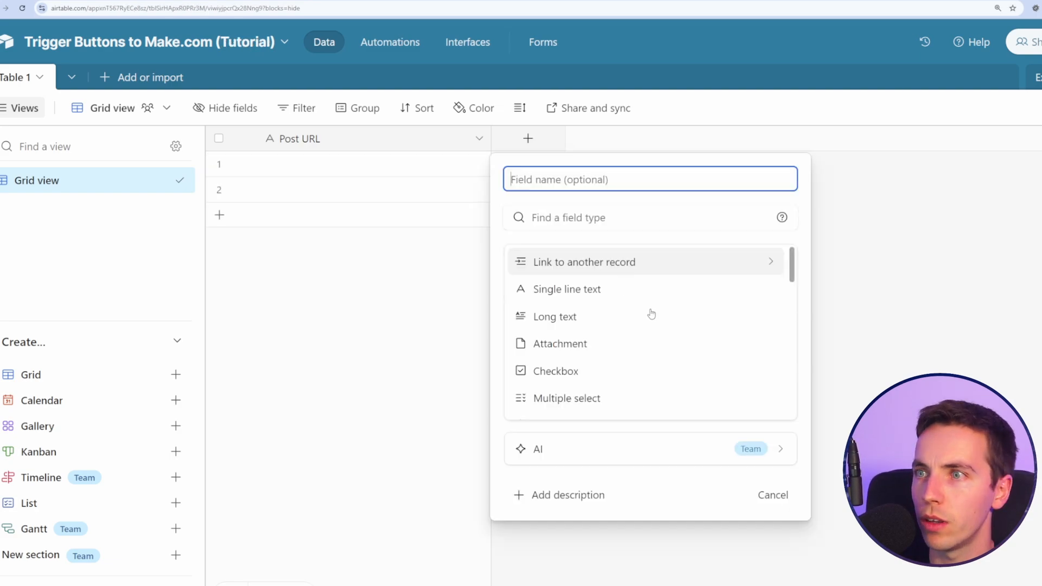
Step: Add a Button field named 'Analyse Images' and start its URL formula
{"action": "scroll", "coordinate": [655, 310], "scroll_direction": "down", "scroll_amount": 5}
{"action": "scroll", "coordinate": [666, 297], "scroll_direction": "down", "scroll_amount": 10}
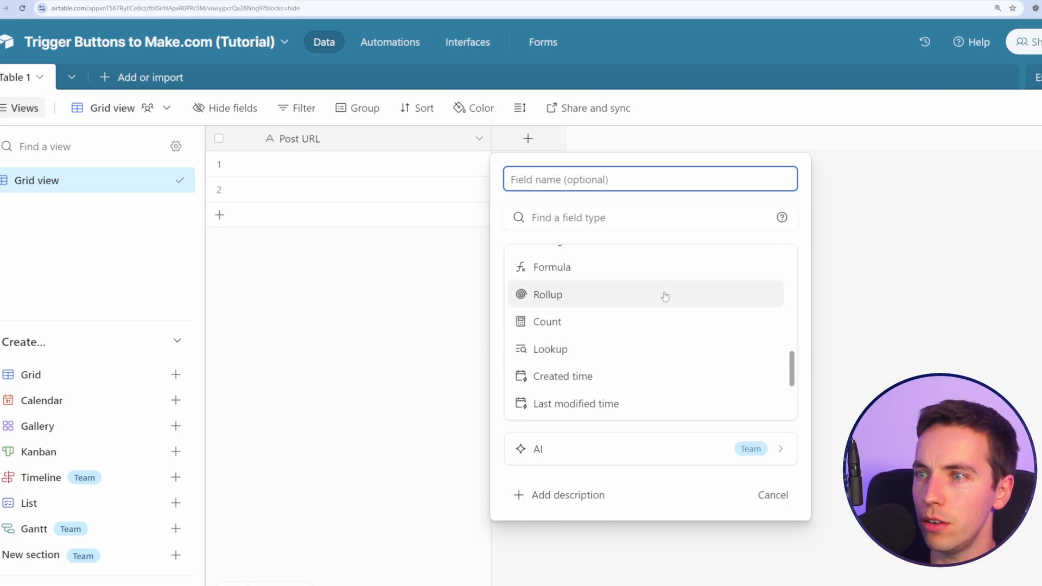
{"action": "left_click", "coordinate": [616, 407]}
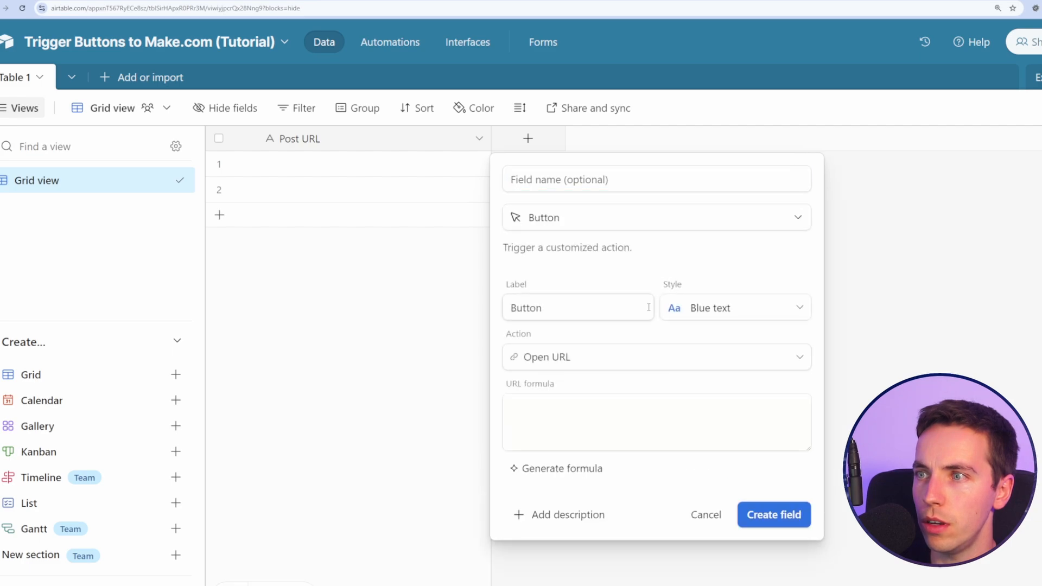
{"action": "left_click", "coordinate": [608, 404]}
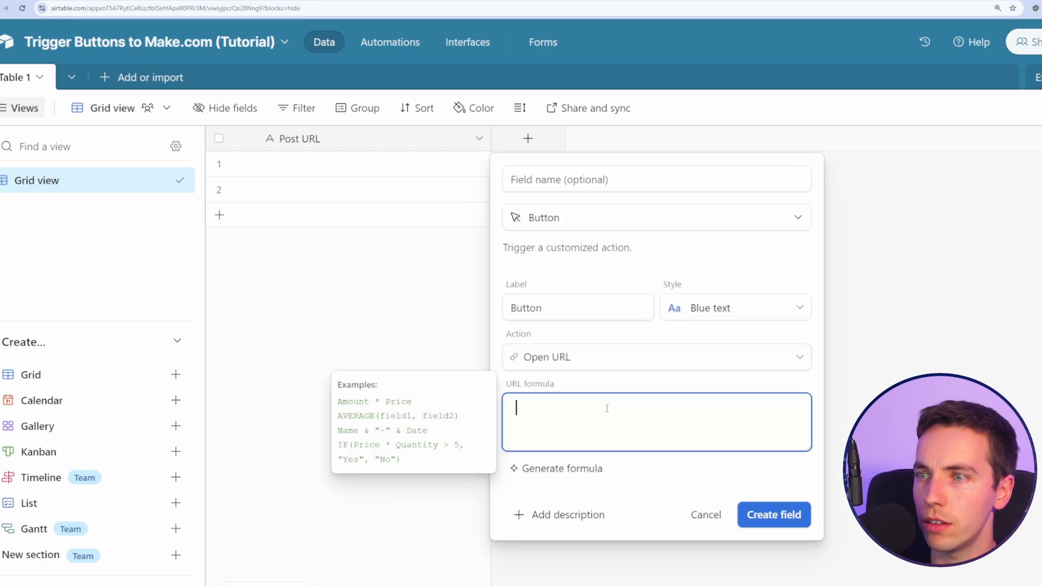
{"action": "left_click", "coordinate": [566, 179]}
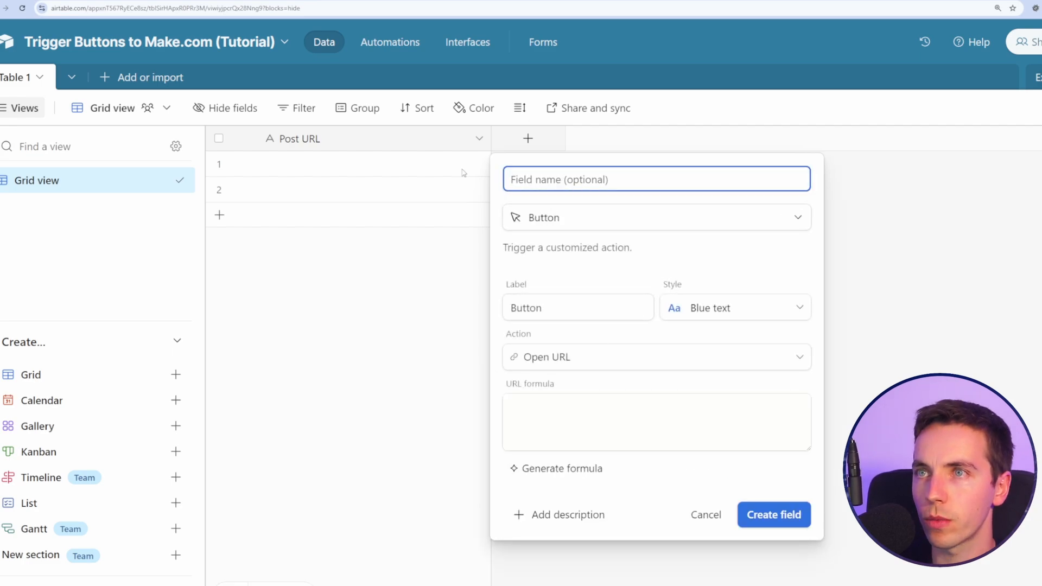
{"action": "type", "text": "Analyse "}
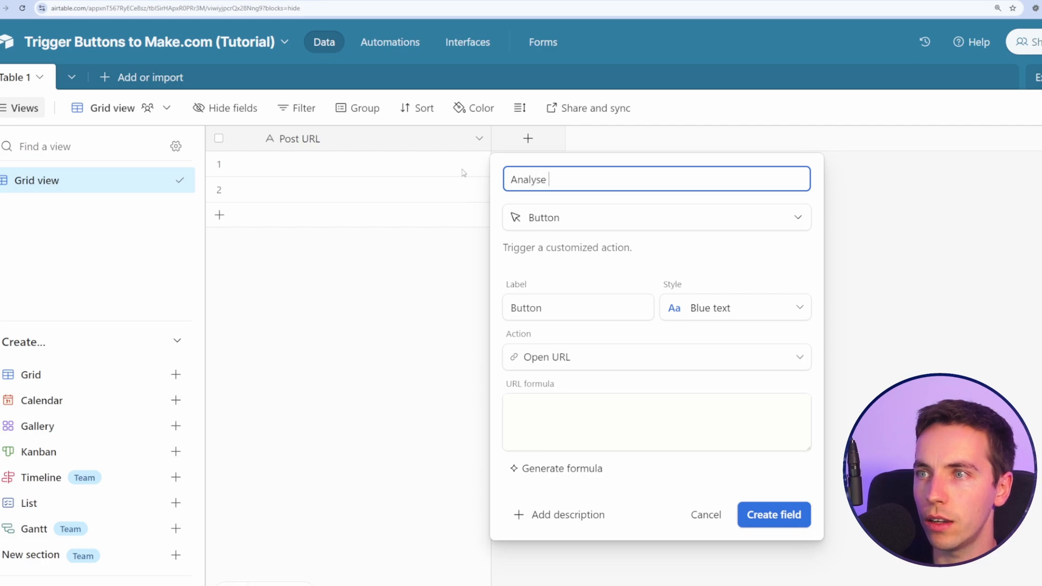
{"action": "type", "text": "Images"}
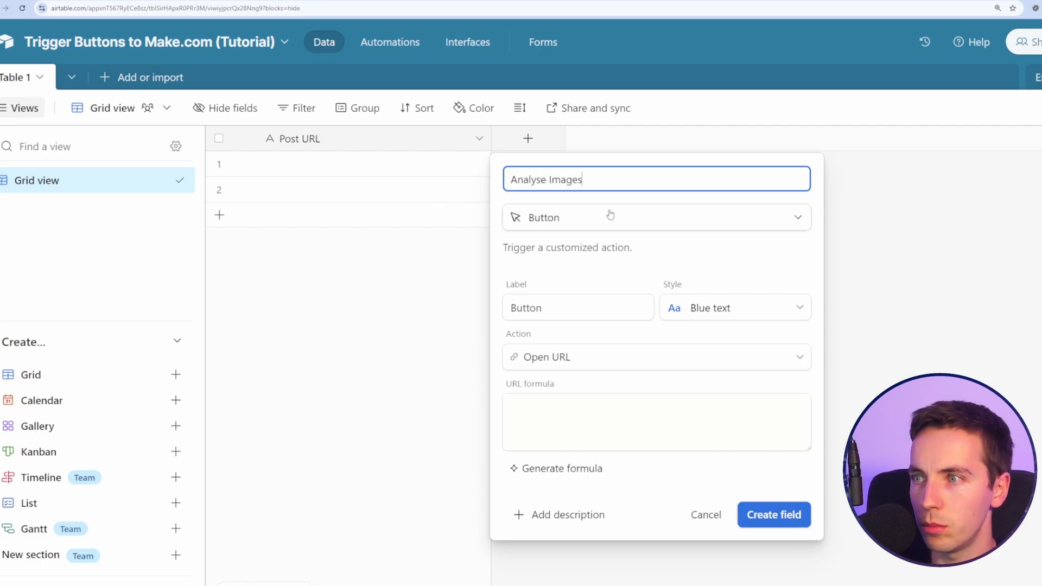
{"action": "left_click", "coordinate": [603, 424]}
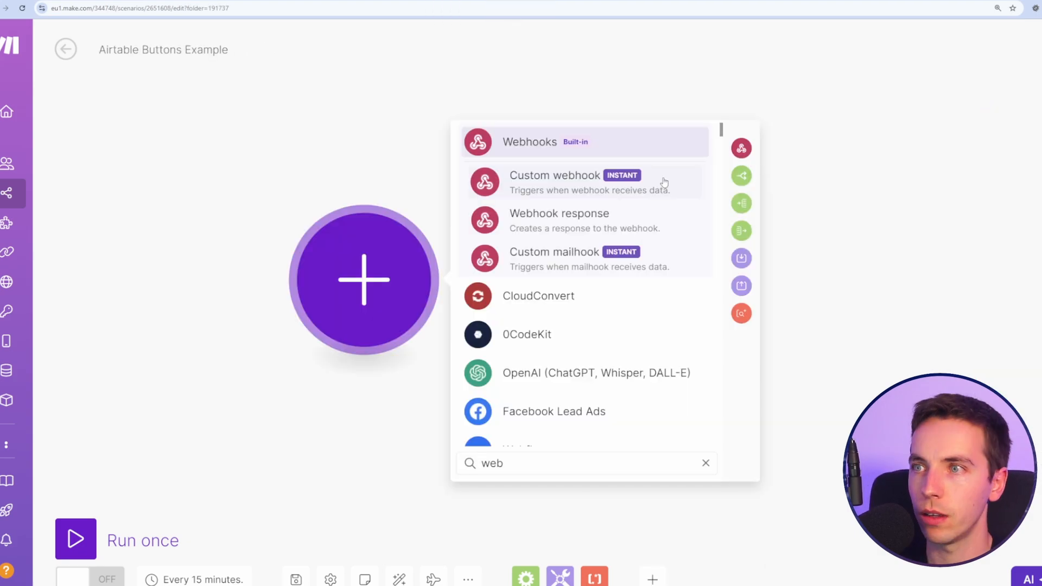
Step: Add a Custom webhook trigger, save a new default-named webhook, and copy its address
{"action": "left_click", "coordinate": [664, 181]}
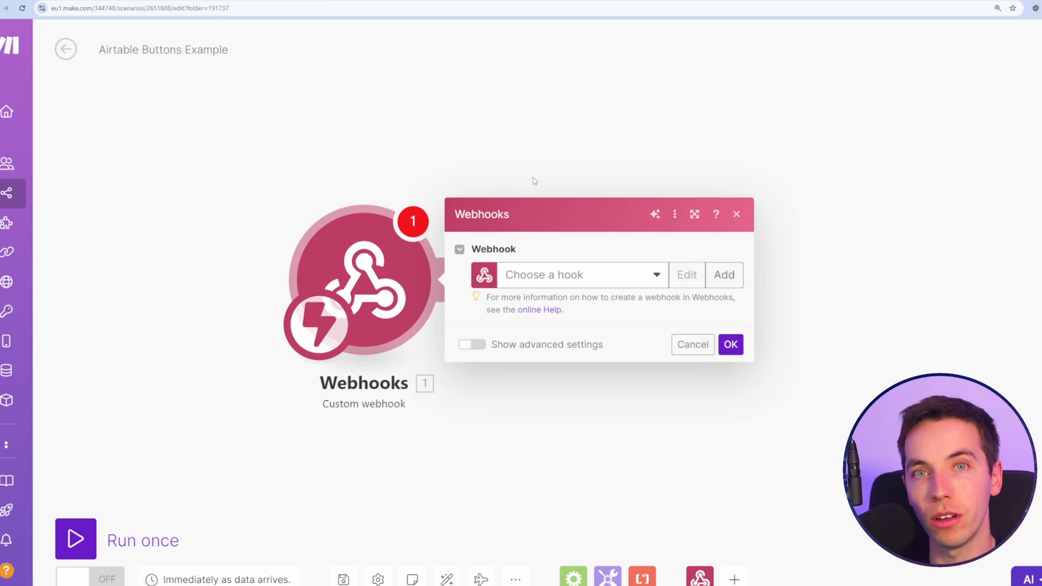
{"action": "left_click", "coordinate": [725, 276]}
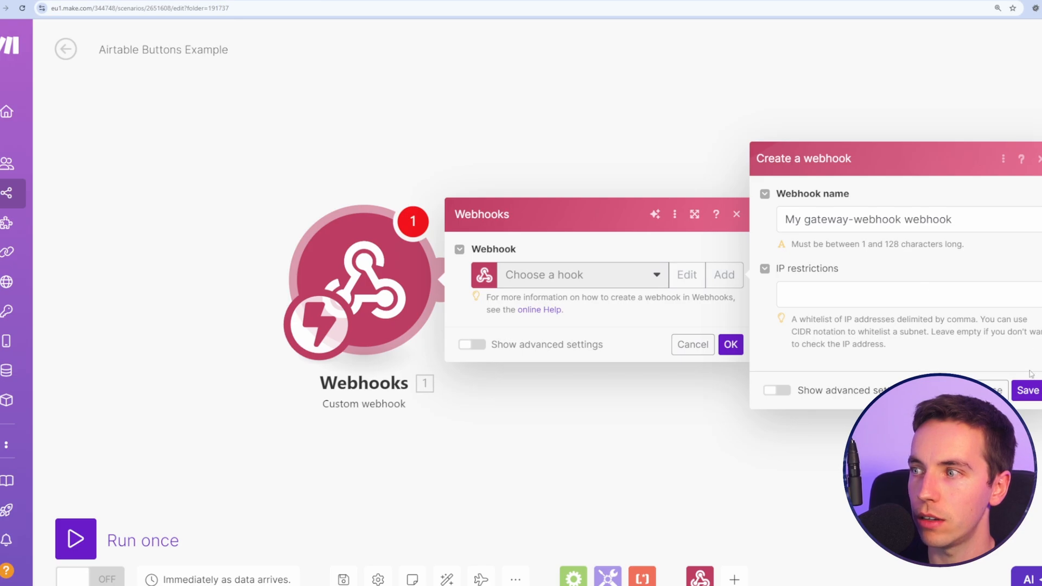
{"action": "left_click", "coordinate": [1028, 390]}
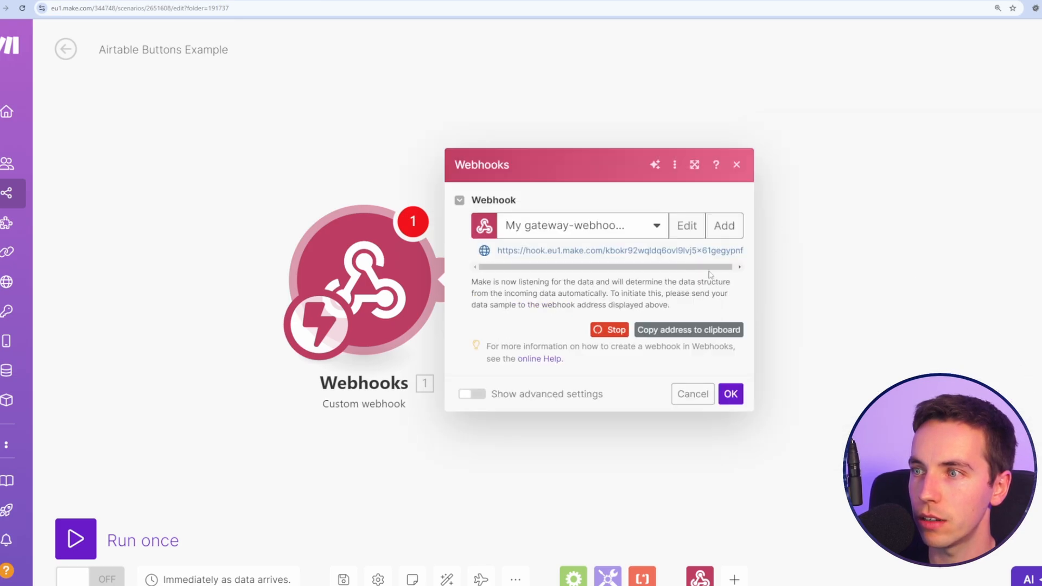
{"action": "left_click", "coordinate": [705, 329]}
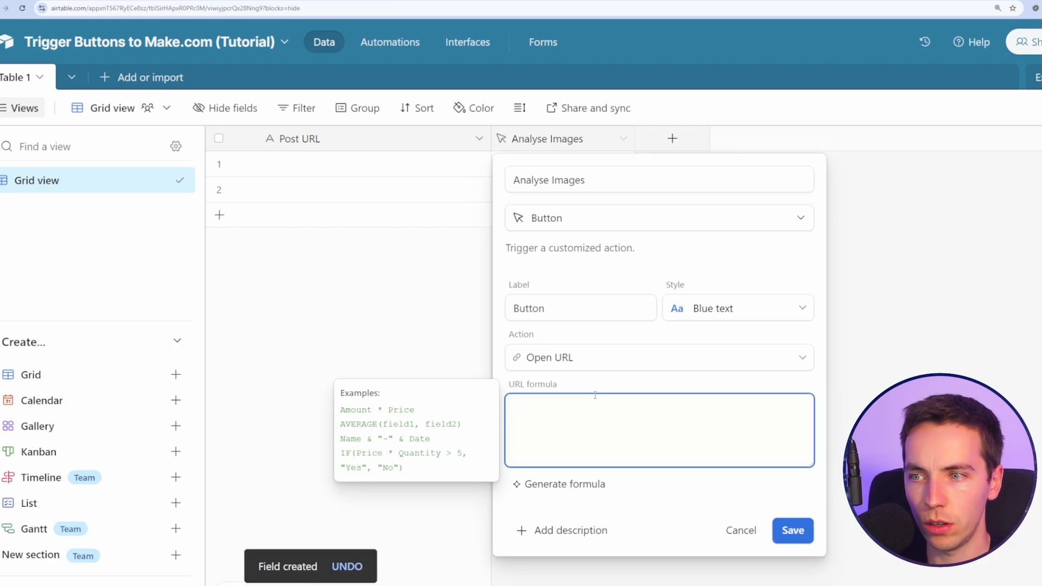
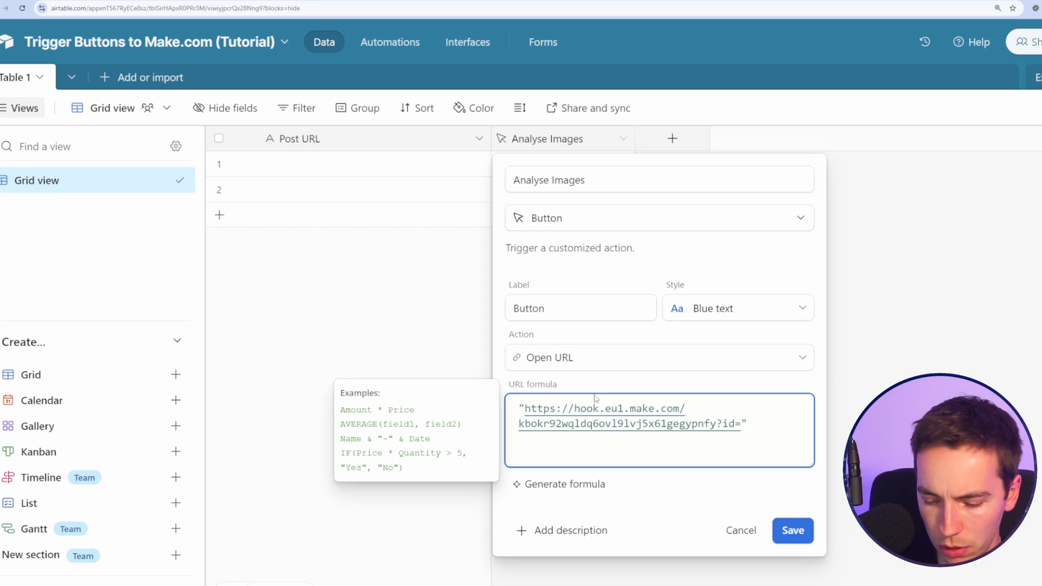
Step: Set the button's URL formula to the webhook address with RECORD_ID() appended, and save
{"action": "type", "text": "RECORD"}
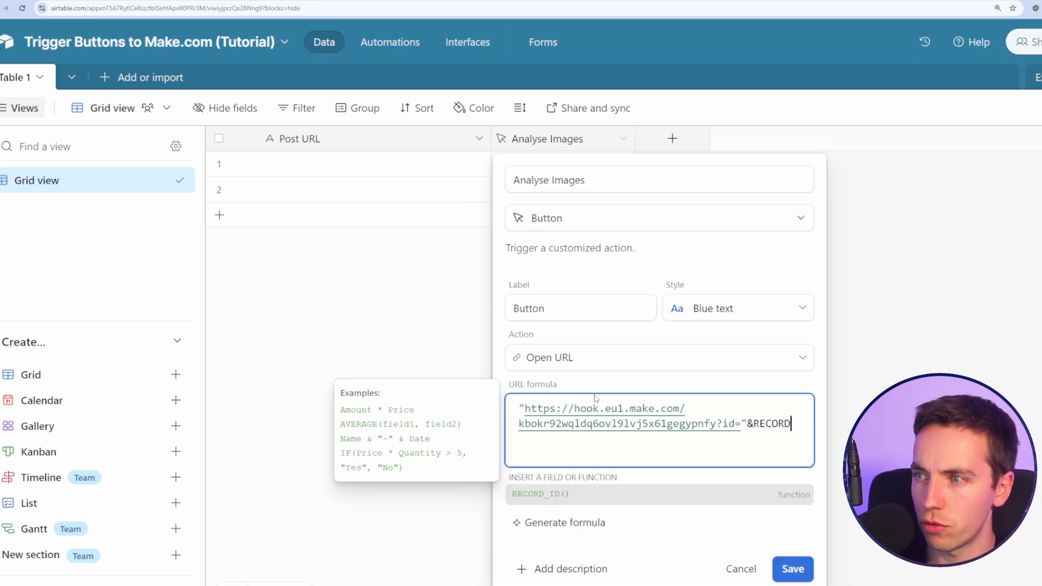
{"action": "left_click", "coordinate": [567, 495]}
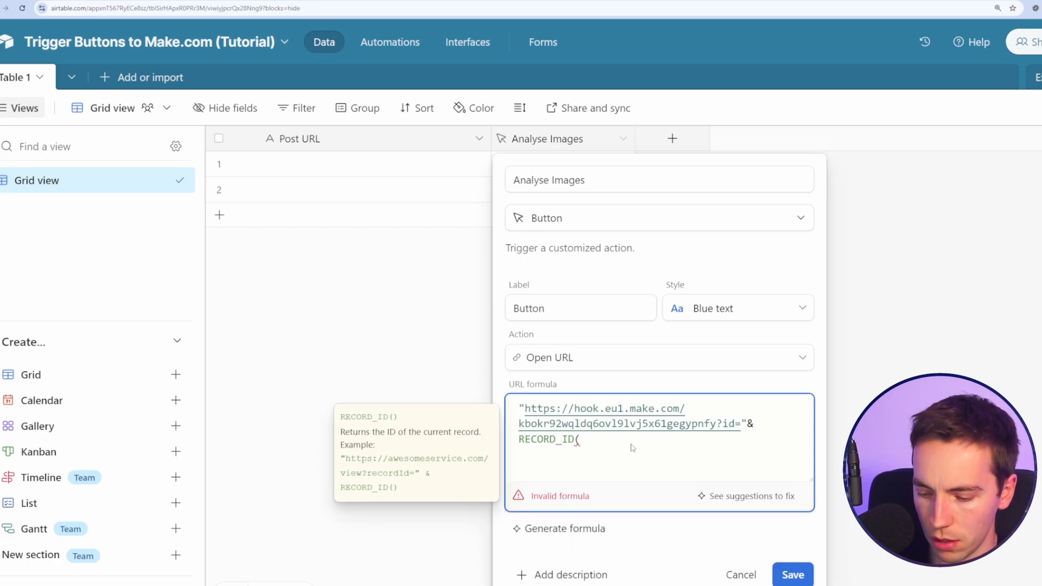
{"action": "type", "text": ")"}
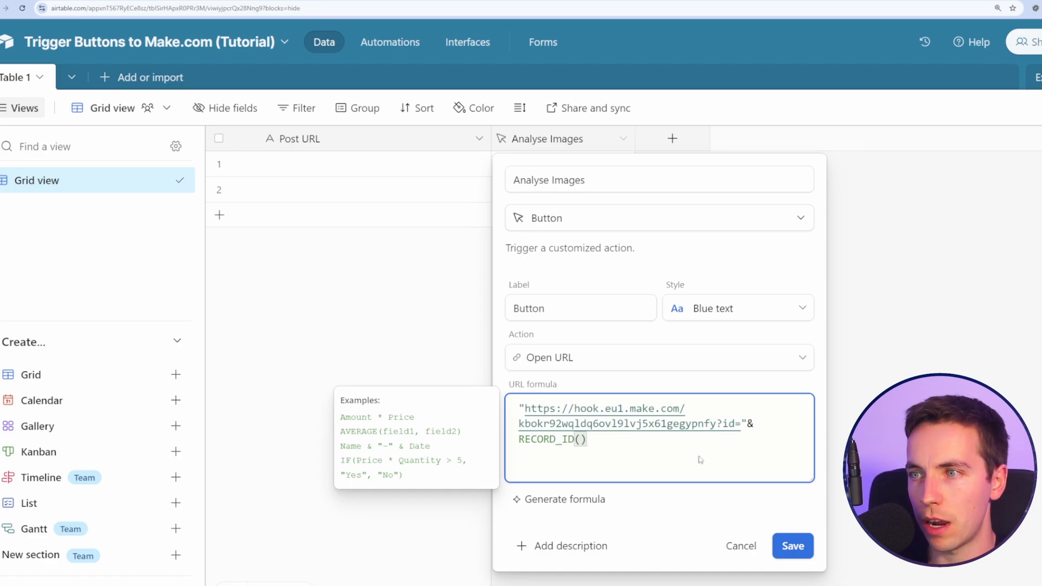
{"action": "left_click", "coordinate": [793, 553]}
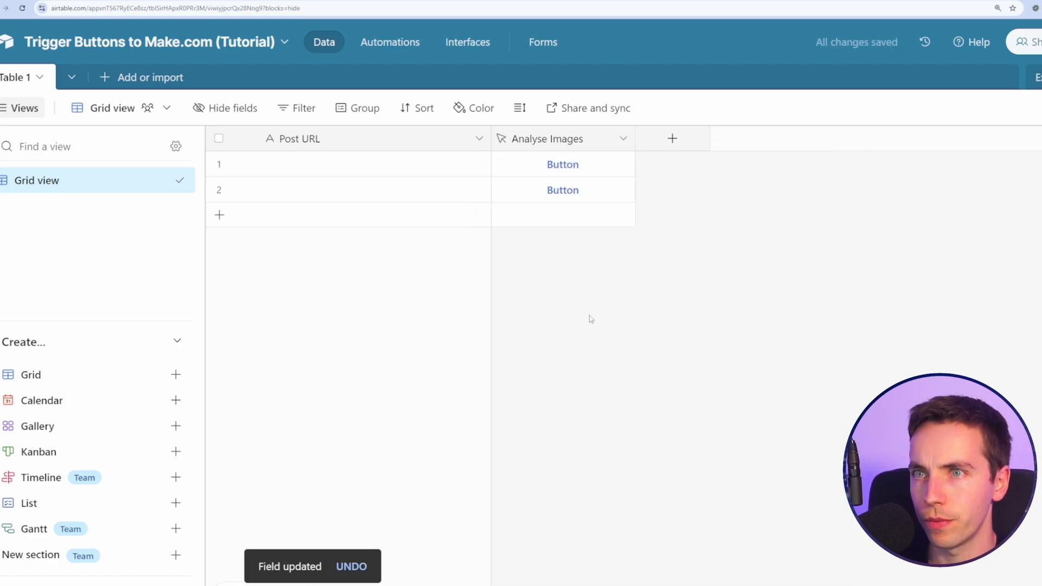
Step: Relabel the buttons with the copied field name and save the field
{"action": "left_click", "coordinate": [597, 165]}
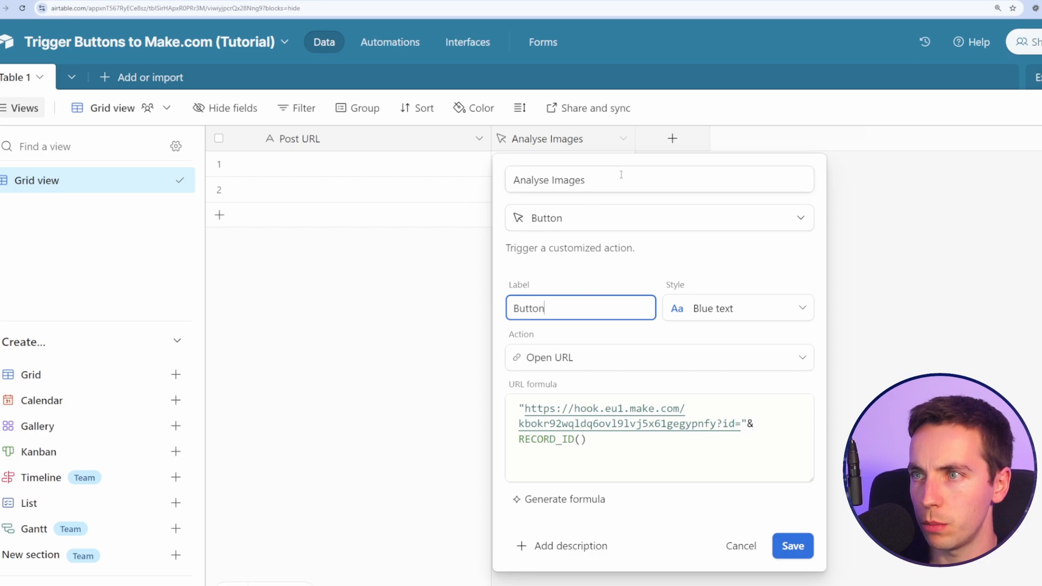
{"action": "triple_click", "coordinate": [621, 175]}
{"action": "key", "text": "ctrl+c"}
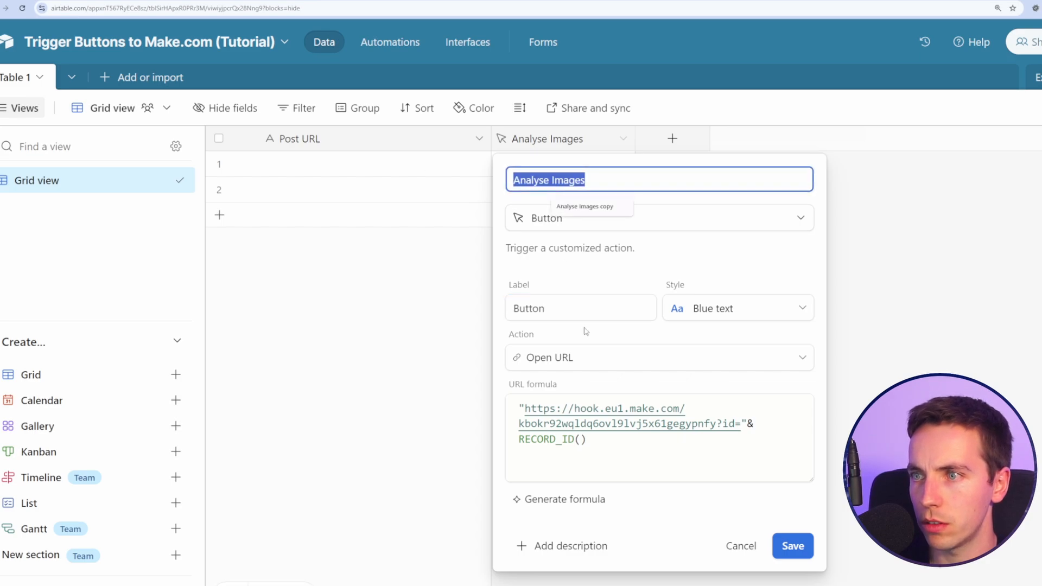
{"action": "left_click", "coordinate": [580, 309]}
{"action": "key", "text": "ctrl+a"}
{"action": "key", "text": "ctrl+v"}
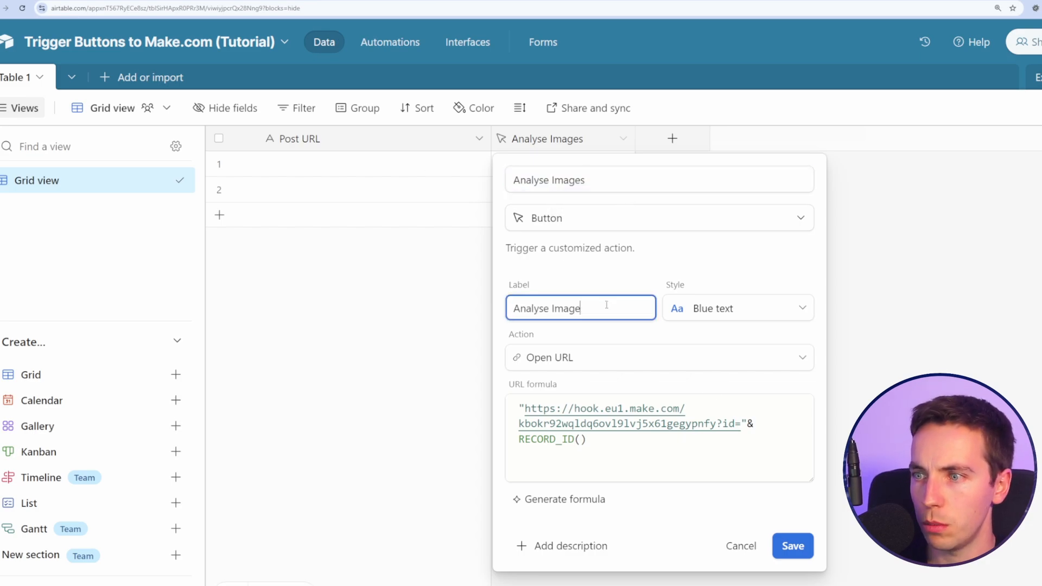
{"action": "left_click", "coordinate": [793, 546]}
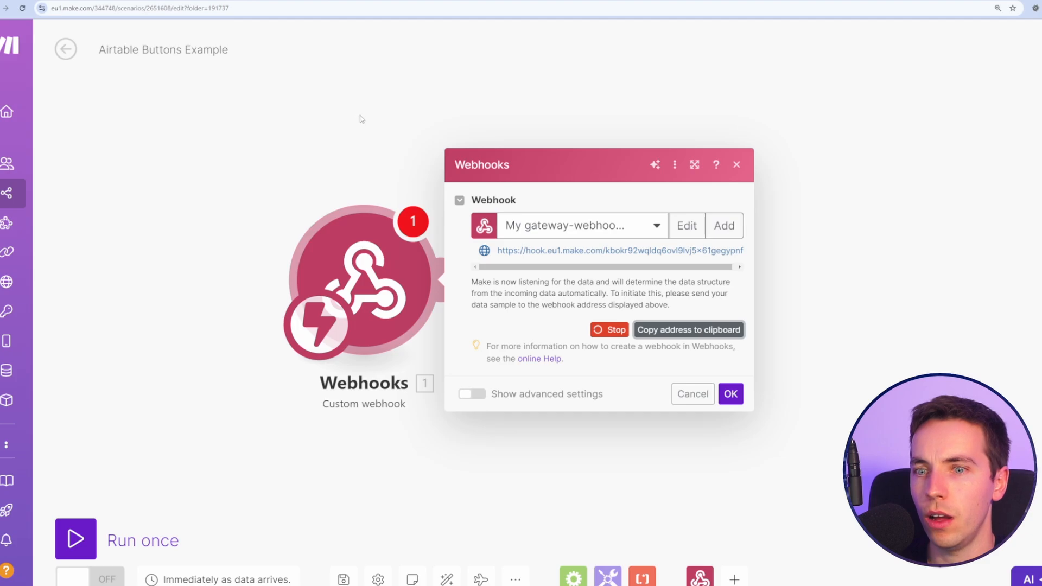
Step: Save the webhook scenario, dismissing the warning message
{"action": "left_click", "coordinate": [363, 118]}
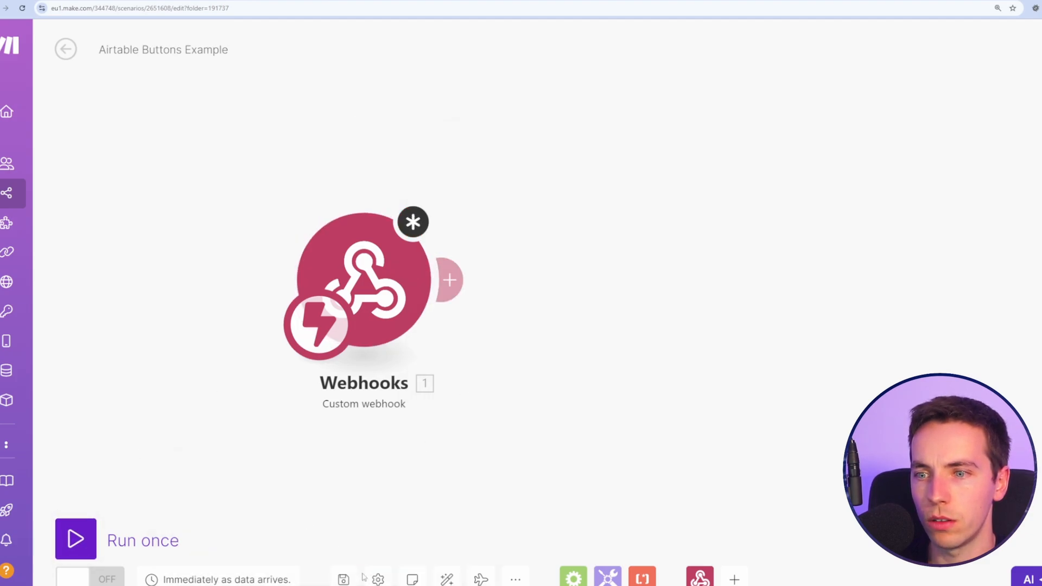
{"action": "left_click", "coordinate": [344, 578]}
{"action": "left_click", "coordinate": [580, 583]}
{"action": "left_click", "coordinate": [395, 316]}
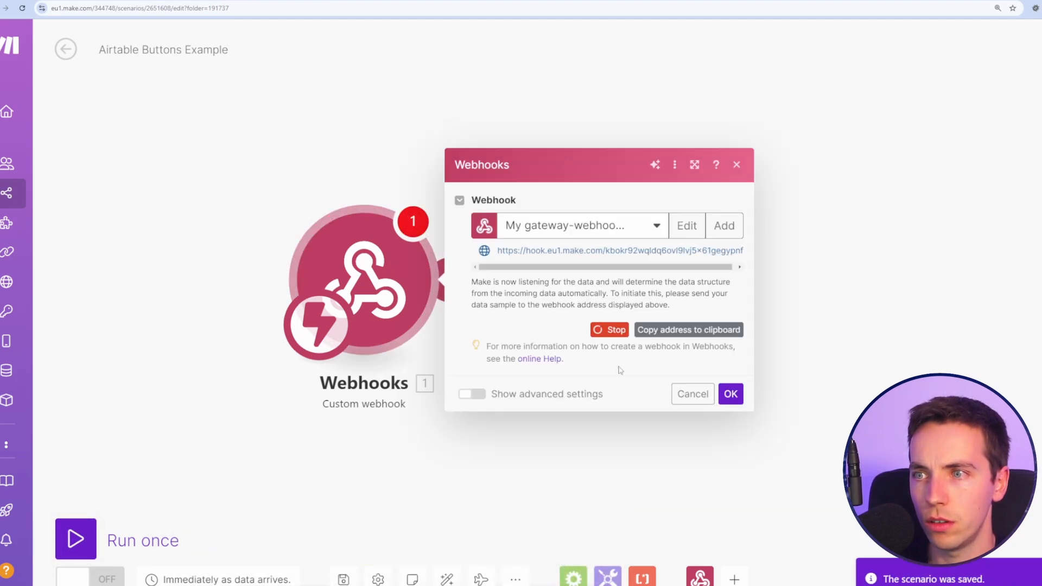
{"action": "left_click", "coordinate": [724, 394]}
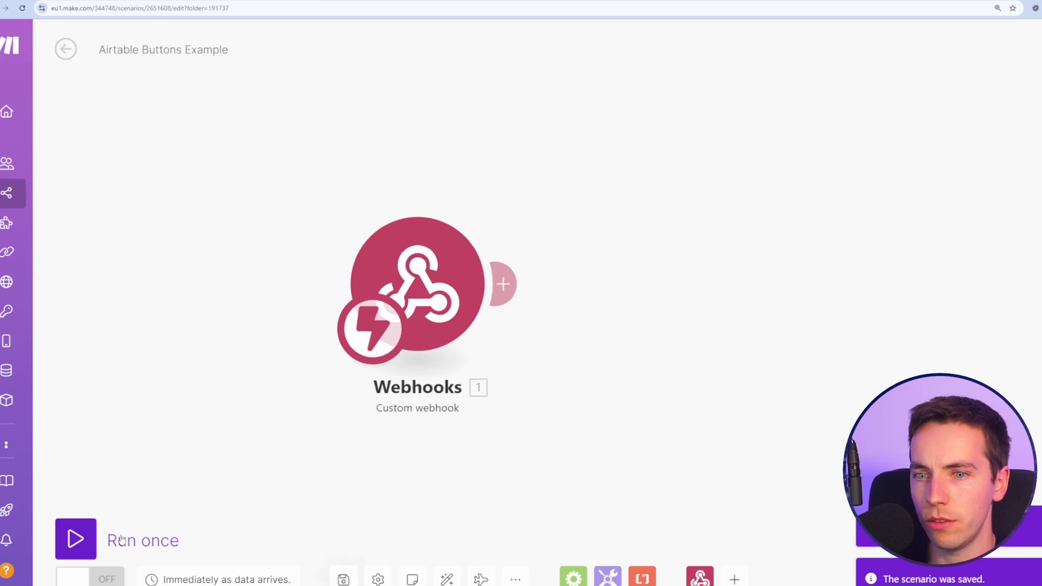
Step: Run the scenario once, send the first Airtable record, and check the received id
{"action": "left_click", "coordinate": [76, 539]}
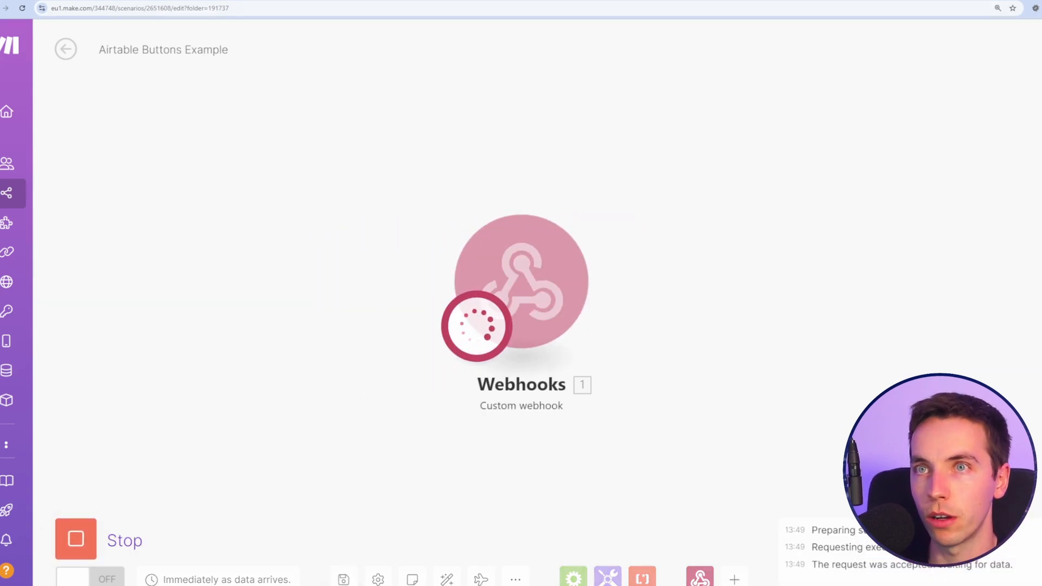
{"action": "key", "text": "ctrl+Tab"}
{"action": "left_click", "coordinate": [563, 165]}
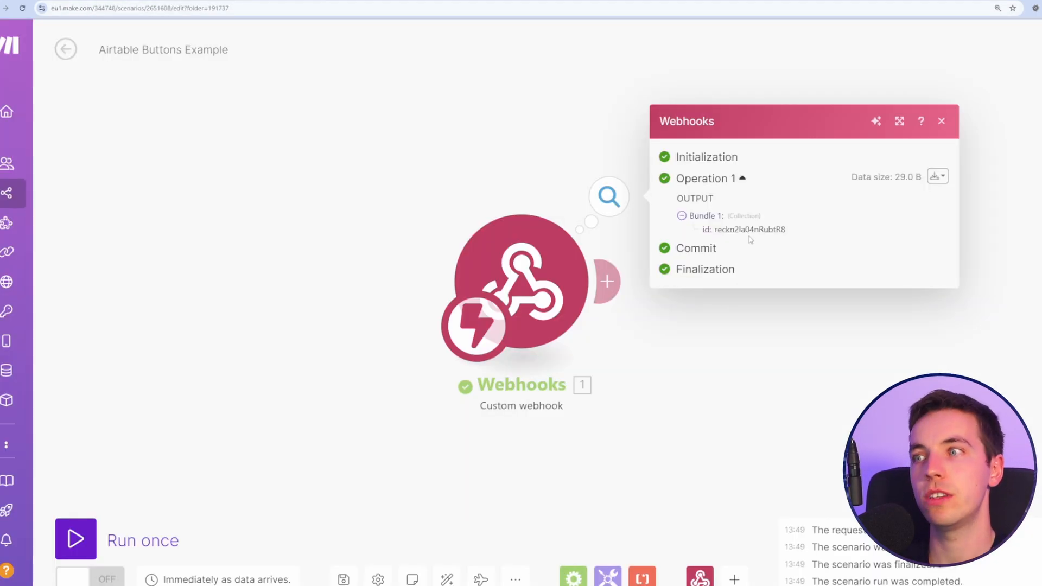
{"action": "double_click", "coordinate": [748, 230]}
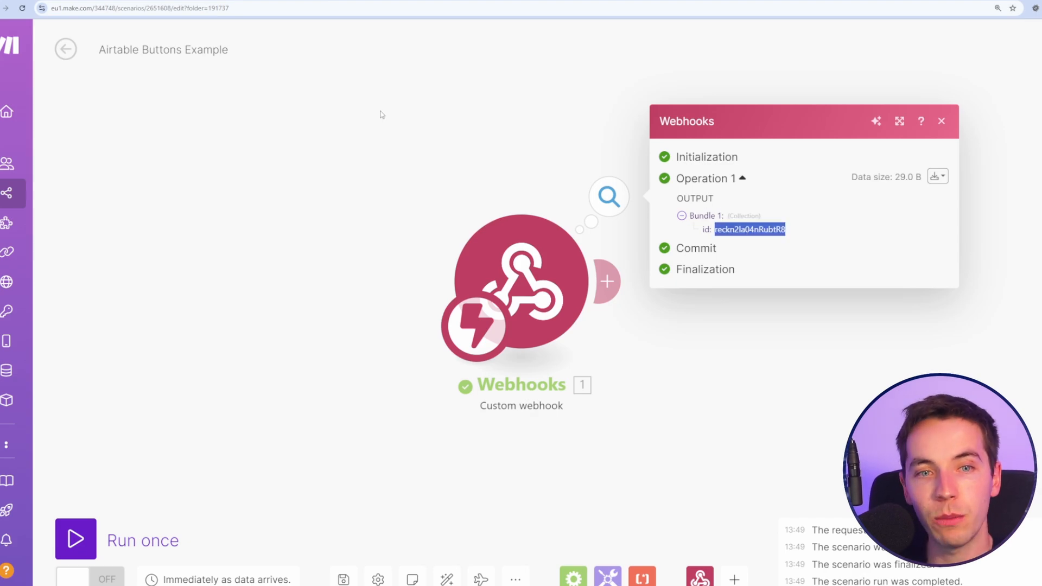
Step: Add an Airtable Get a Record module with the webhook's id mapped into Record ID
{"action": "left_click", "coordinate": [607, 281]}
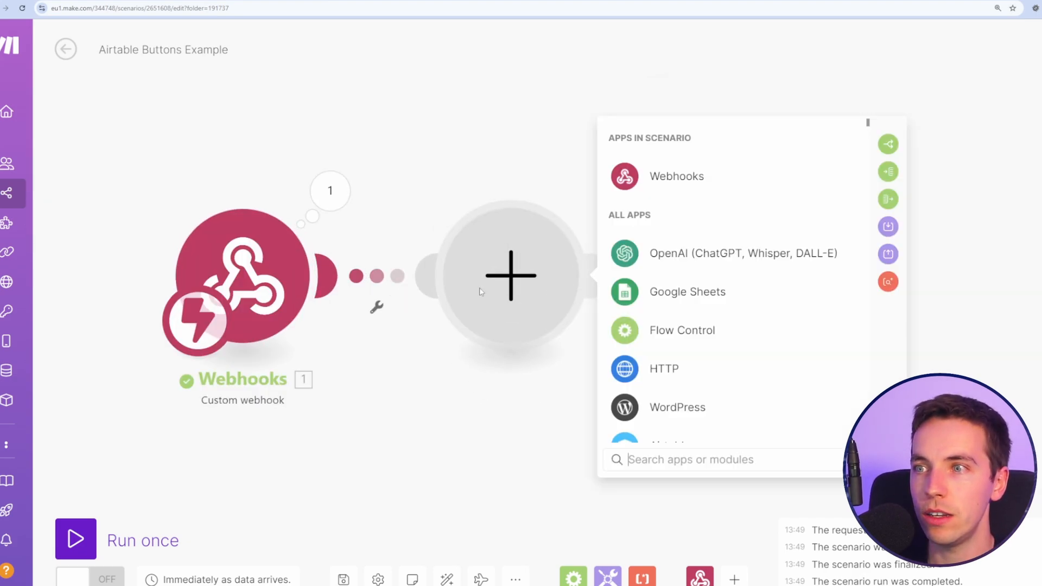
{"action": "type", "text": "airtable"}
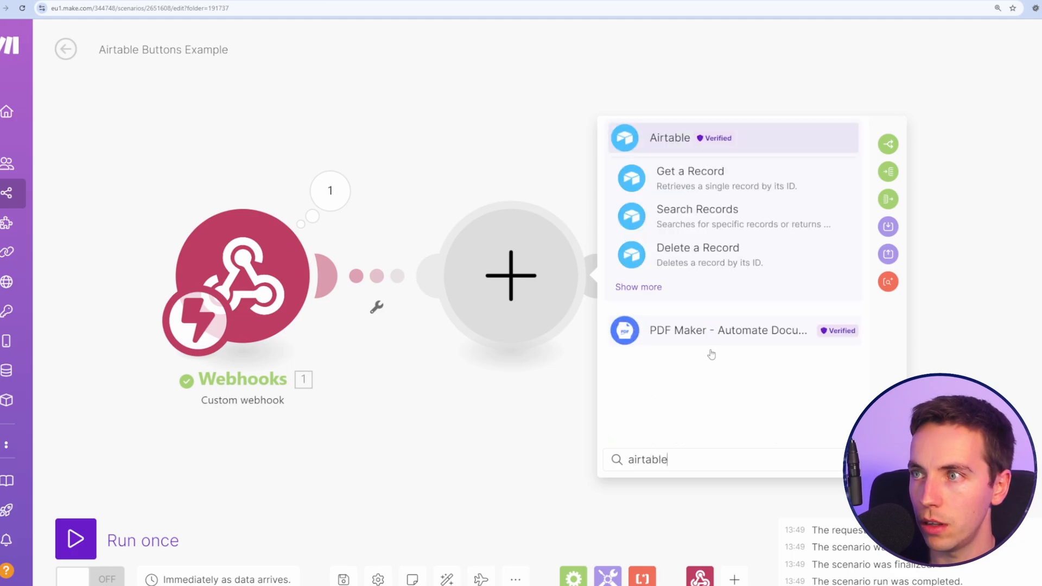
{"action": "left_click", "coordinate": [731, 177]}
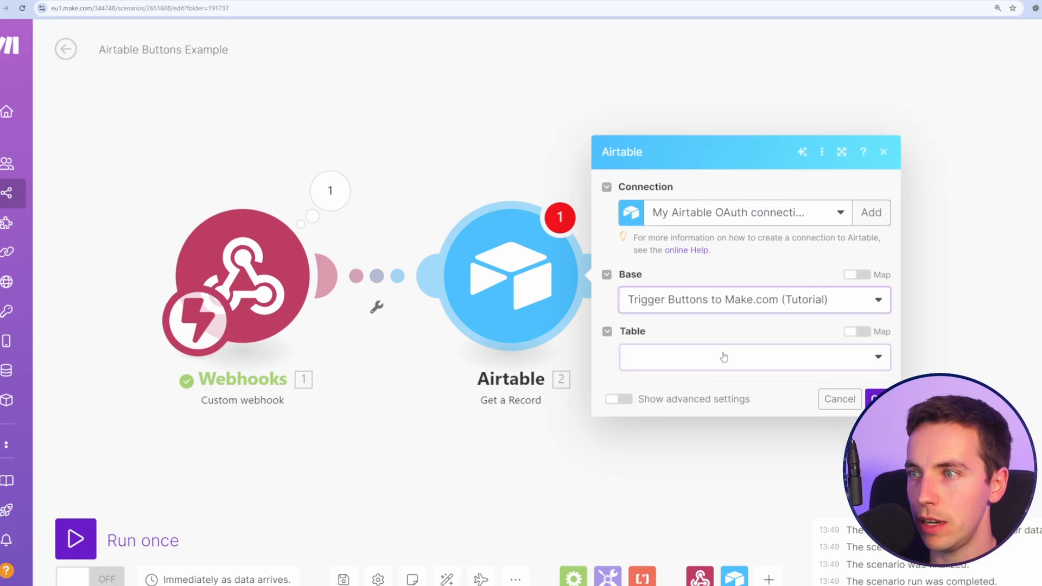
{"action": "left_click", "coordinate": [697, 395]}
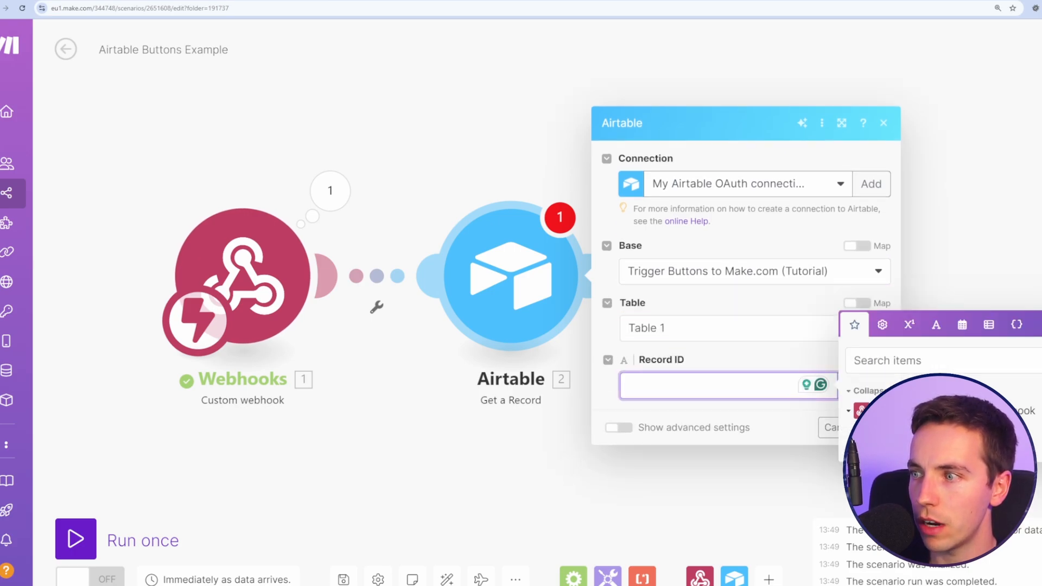
{"action": "left_click", "coordinate": [874, 434]}
{"action": "left_click", "coordinate": [794, 432]}
Step: Confirm Get a Record, run once from the first Airtable row, and inspect the Airtable output
{"action": "left_click", "coordinate": [875, 428]}
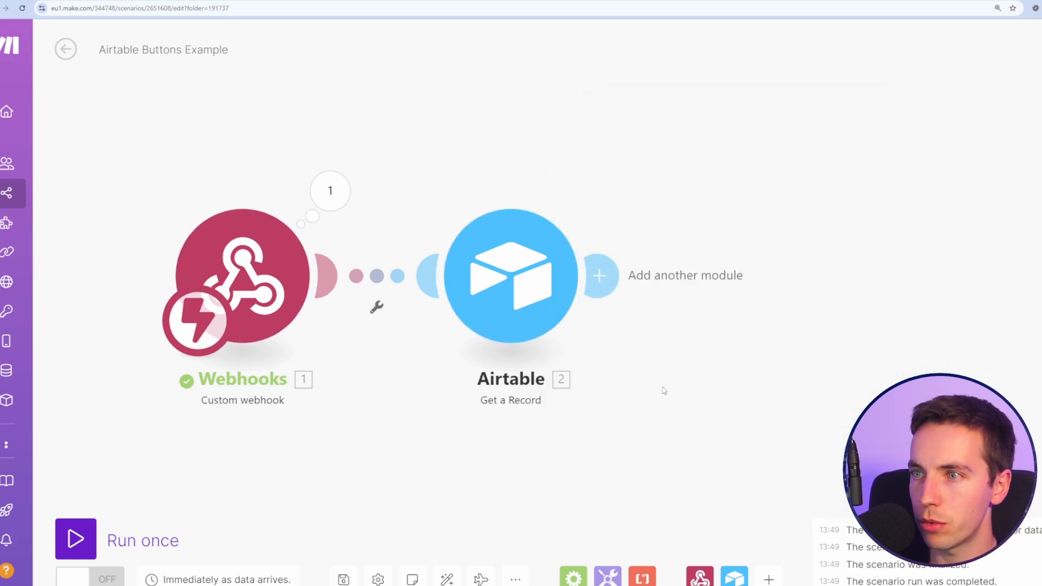
{"action": "left_click", "coordinate": [84, 541]}
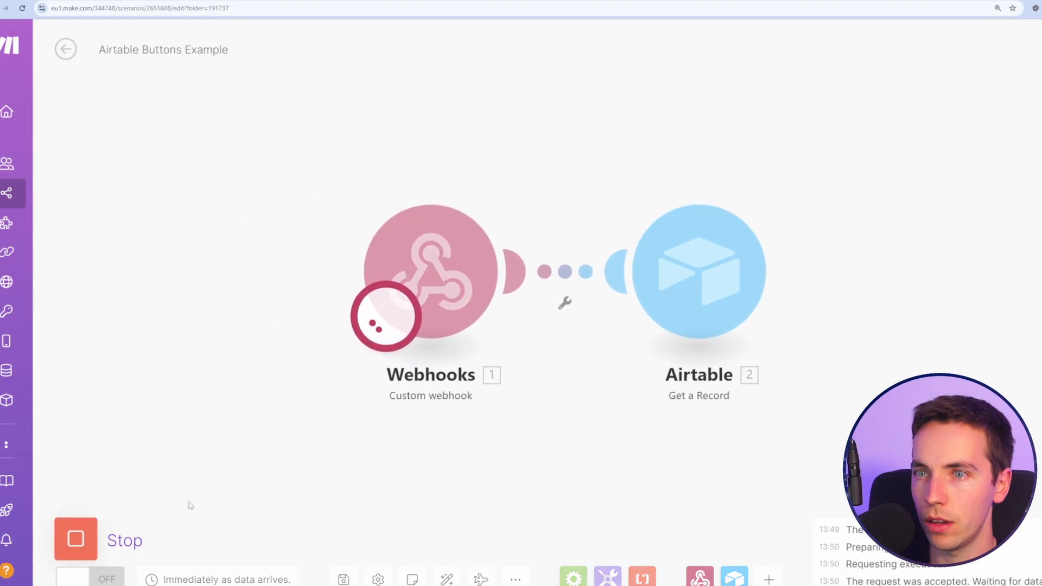
{"action": "left_click", "coordinate": [459, 2]}
{"action": "left_click", "coordinate": [591, 166]}
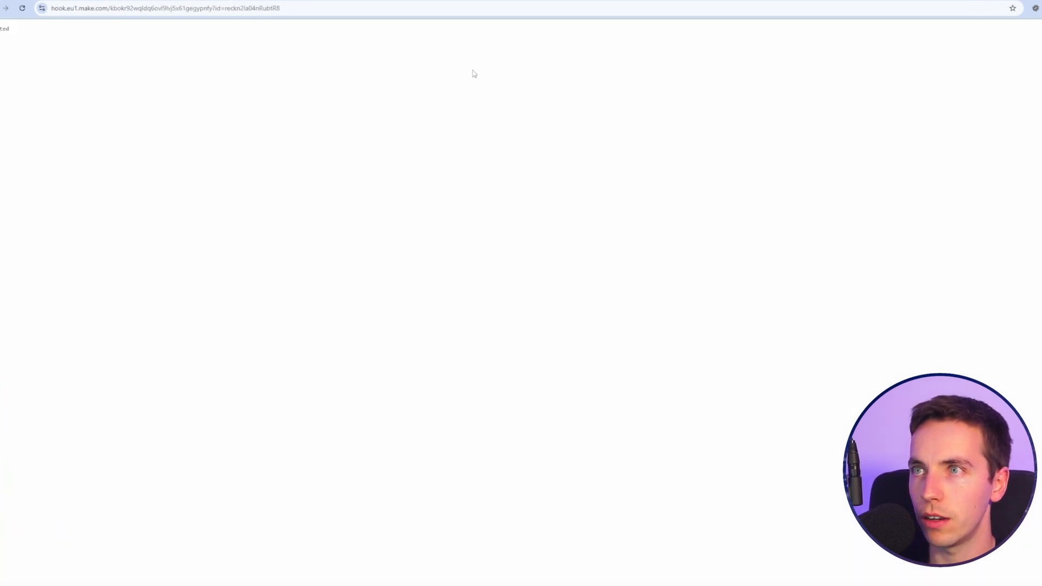
{"action": "left_click", "coordinate": [457, 2]}
{"action": "left_click_drag", "start_coordinate": [461, 175], "coordinate": [208, 169]}
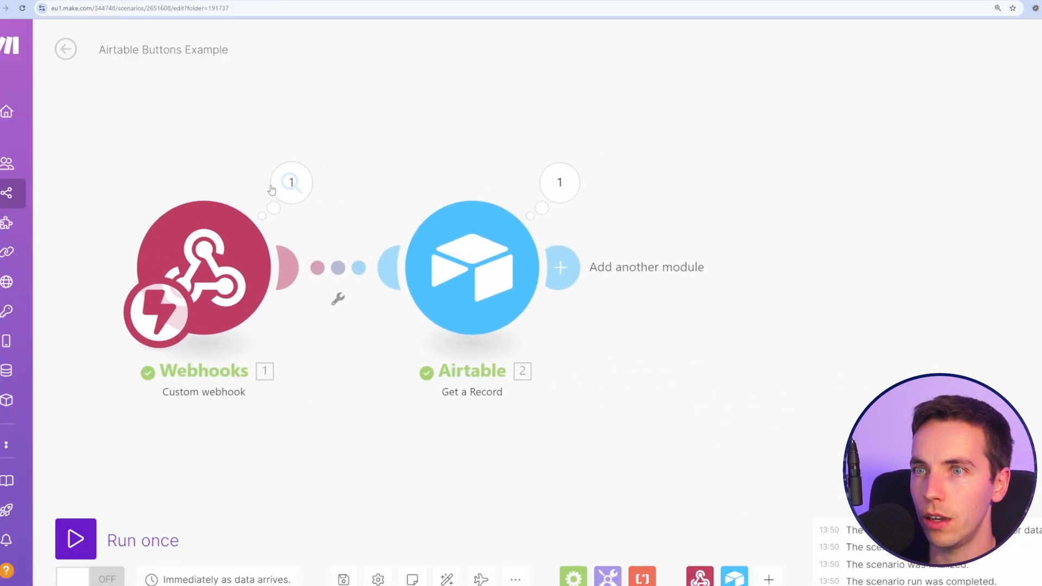
{"action": "left_click", "coordinate": [561, 185]}
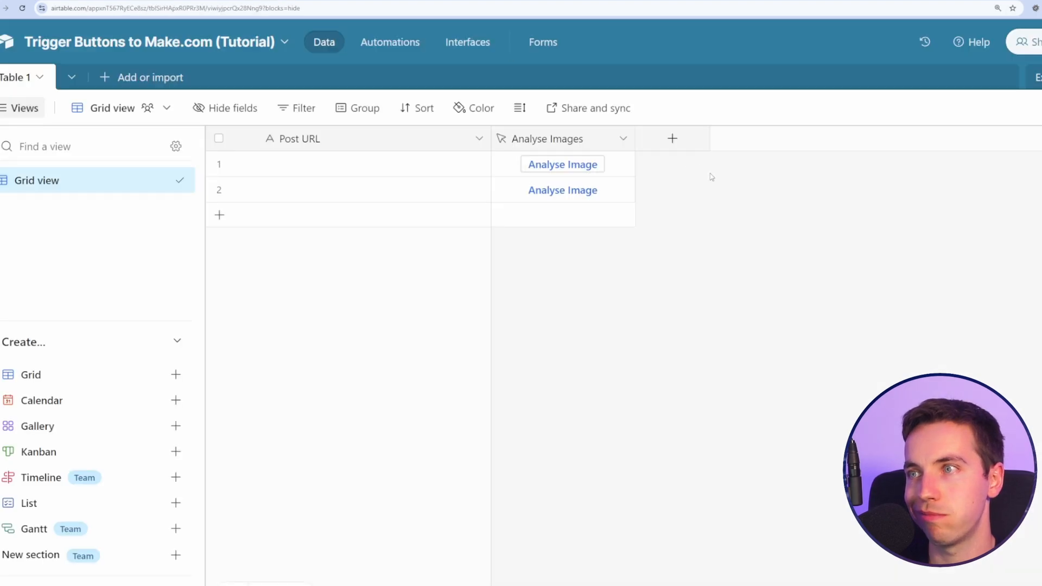
Step: Create a new field named 'Image Analysis' with the Long text type
{"action": "left_click", "coordinate": [702, 147]}
{"action": "left_click", "coordinate": [805, 293]}
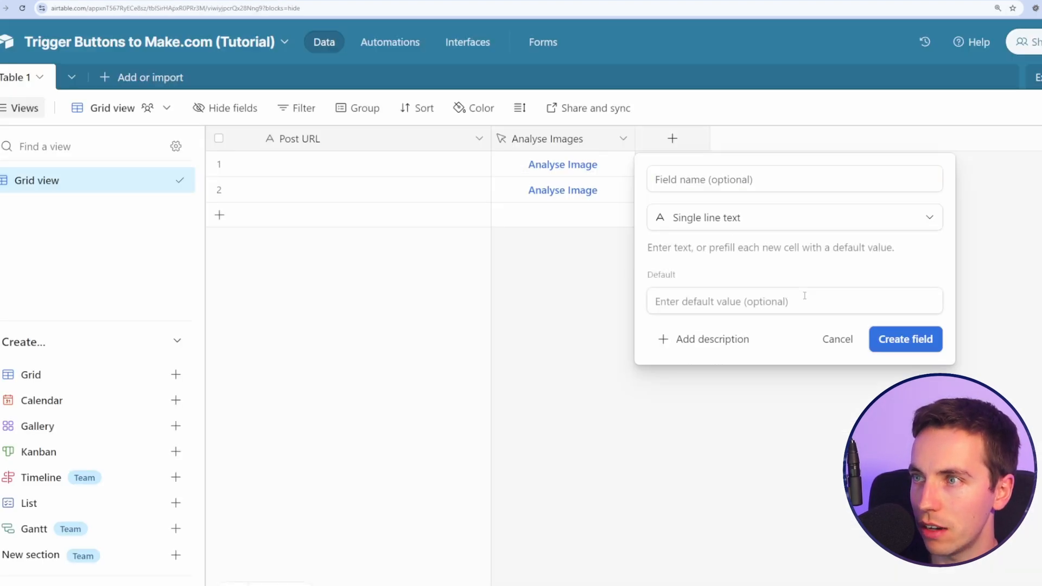
{"action": "left_click", "coordinate": [798, 178]}
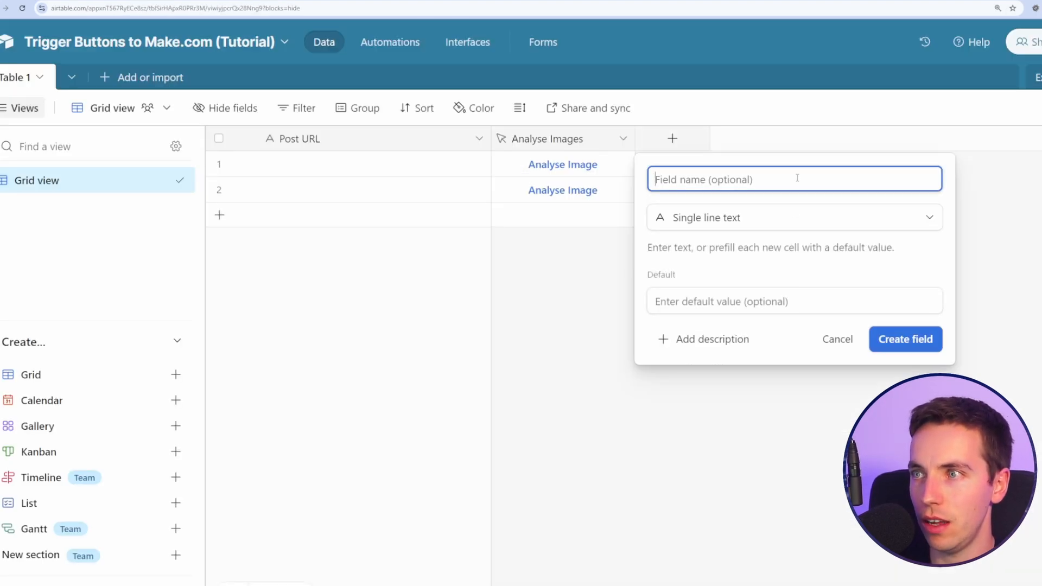
{"action": "type", "text": "Image Response"}
{"action": "key", "text": "ctrl+a"}
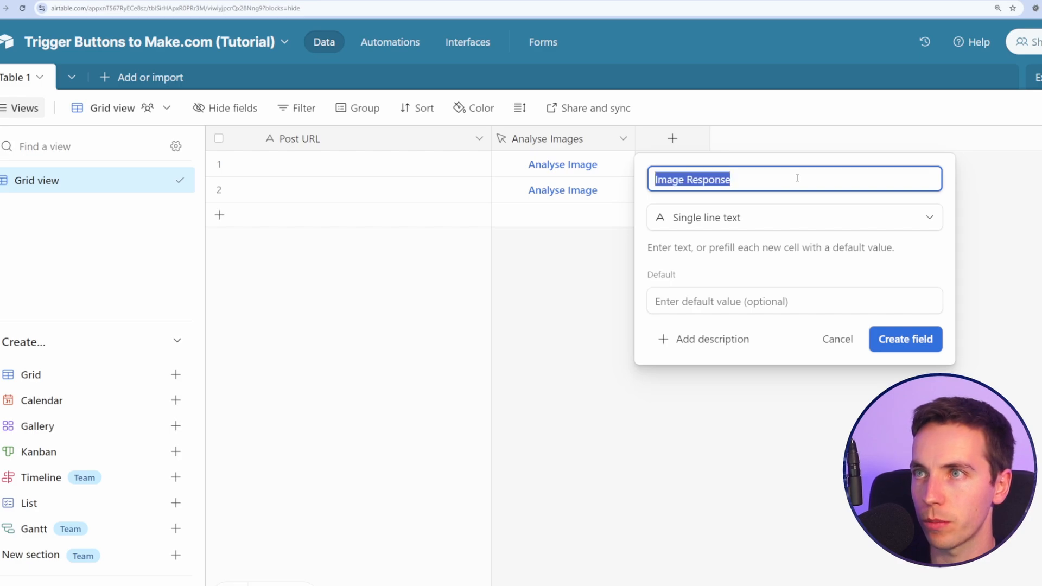
{"action": "type", "text": "Image Analys"}
{"action": "key", "text": "ctrl+a"}
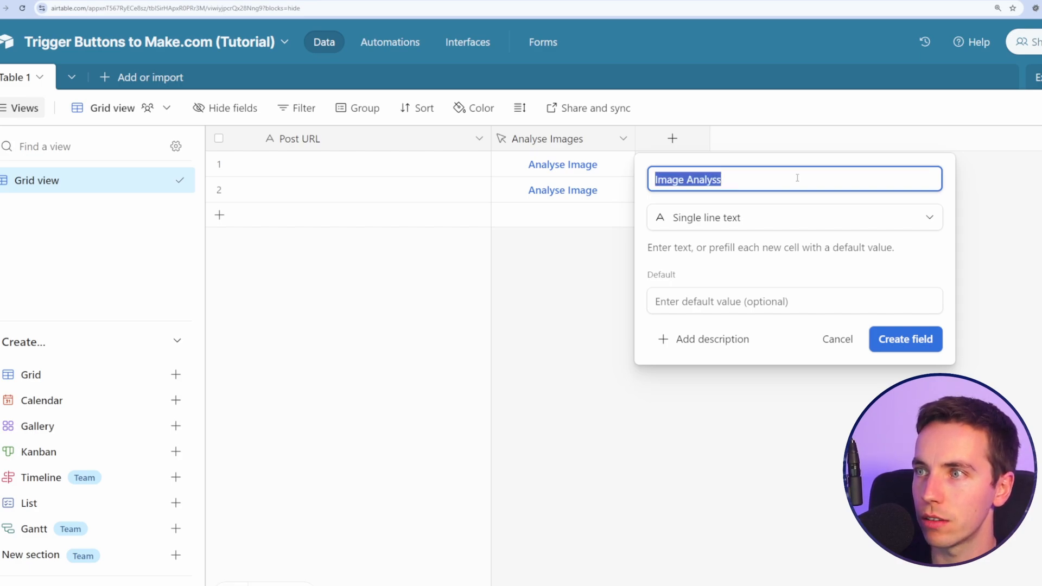
{"action": "type", "text": "Image Analysis"}
{"action": "left_click_drag", "start_coordinate": [801, 174], "coordinate": [828, 240]}
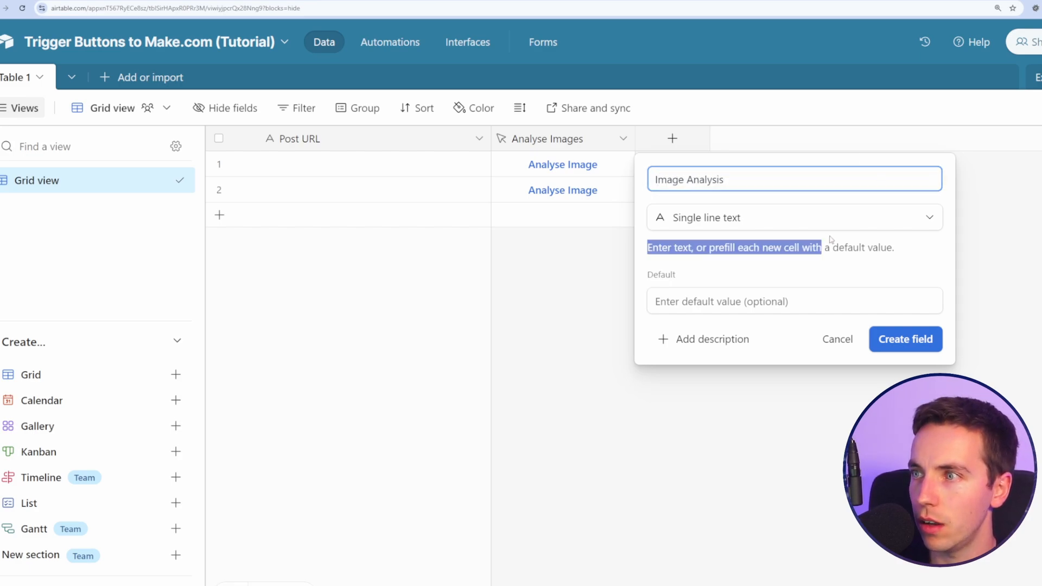
{"action": "left_click", "coordinate": [817, 228]}
{"action": "left_click", "coordinate": [787, 311]}
{"action": "left_click", "coordinate": [999, 384]}
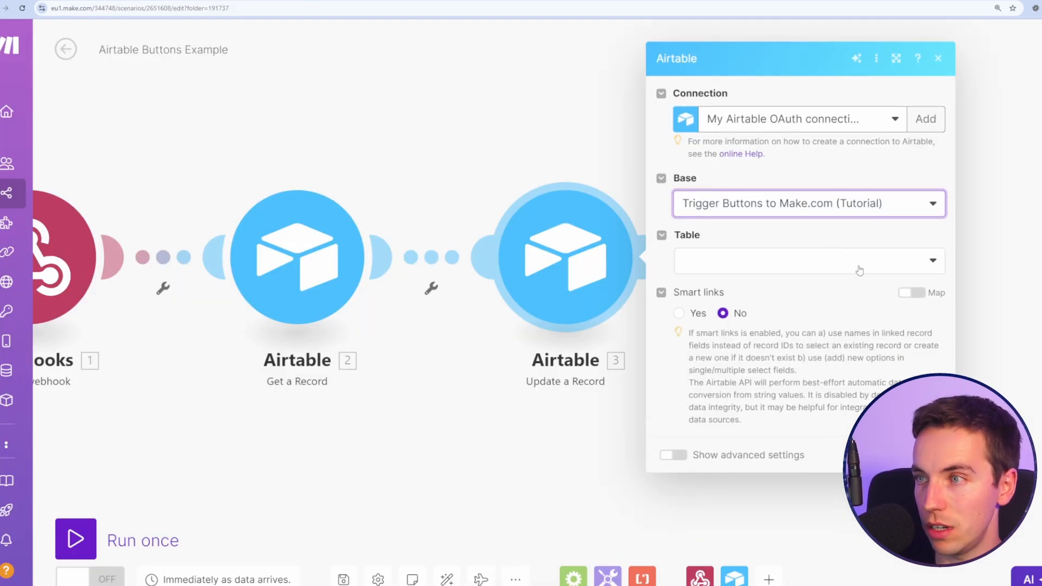
Step: Point Update a Record at Table 1 with Record ID mapped to the fetched record's ID
{"action": "left_click", "coordinate": [860, 270]}
{"action": "left_click", "coordinate": [830, 281]}
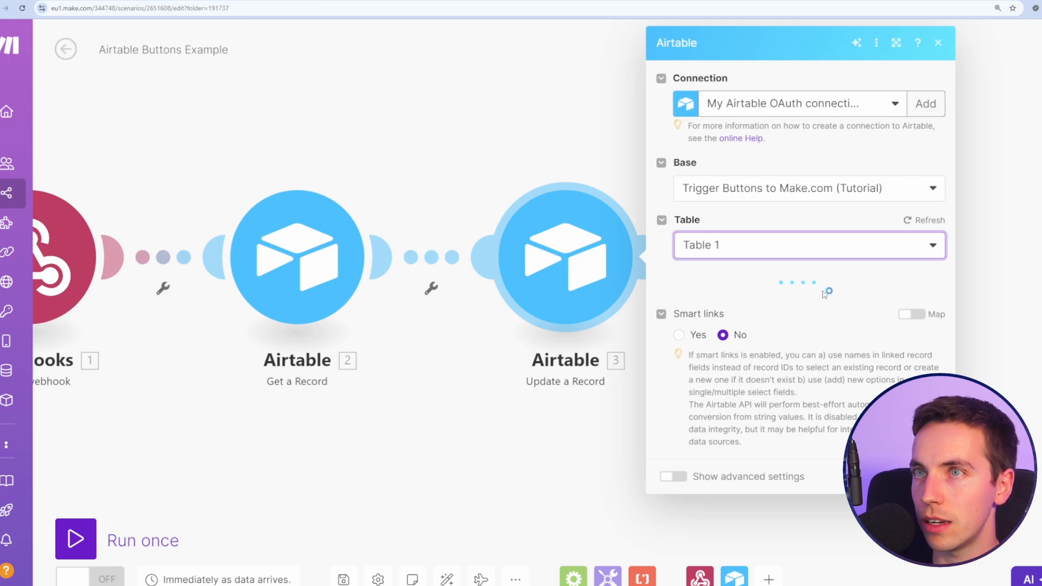
{"action": "left_click", "coordinate": [863, 298]}
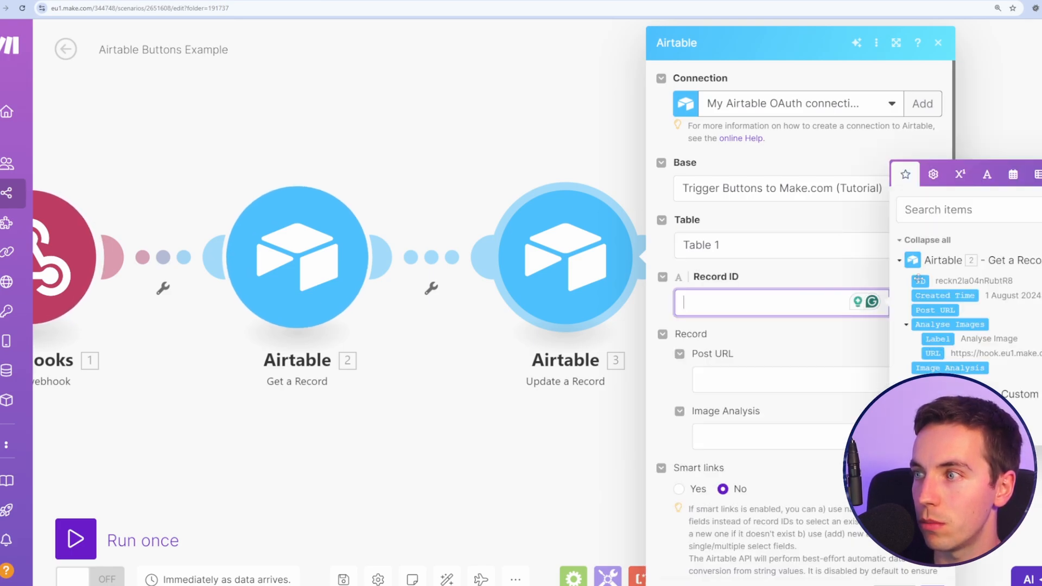
{"action": "left_click", "coordinate": [921, 280]}
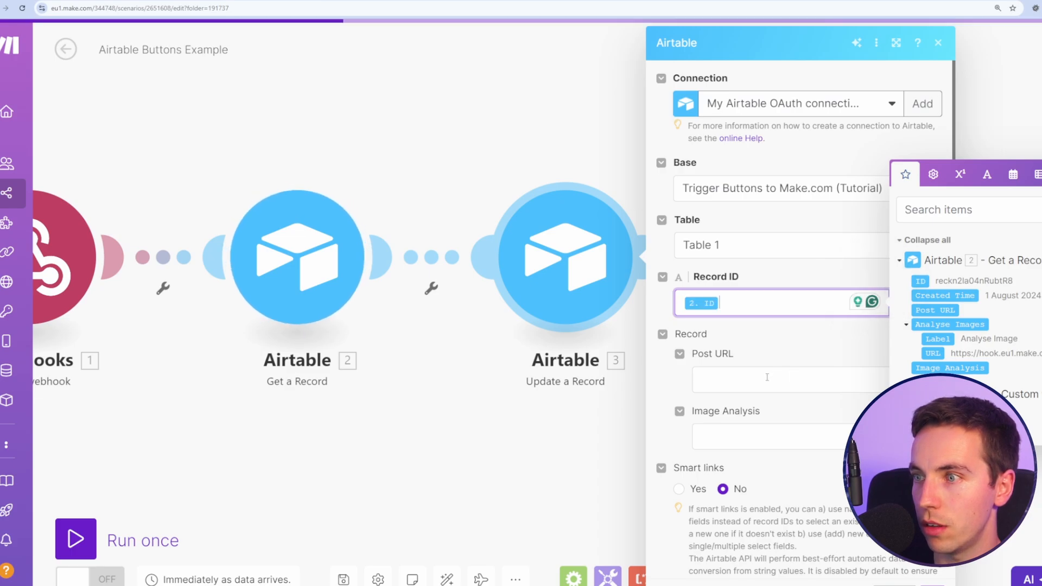
Step: Enter 'Image is analysed' as the Image Analysis value and save the scenario
{"action": "left_click", "coordinate": [764, 437]}
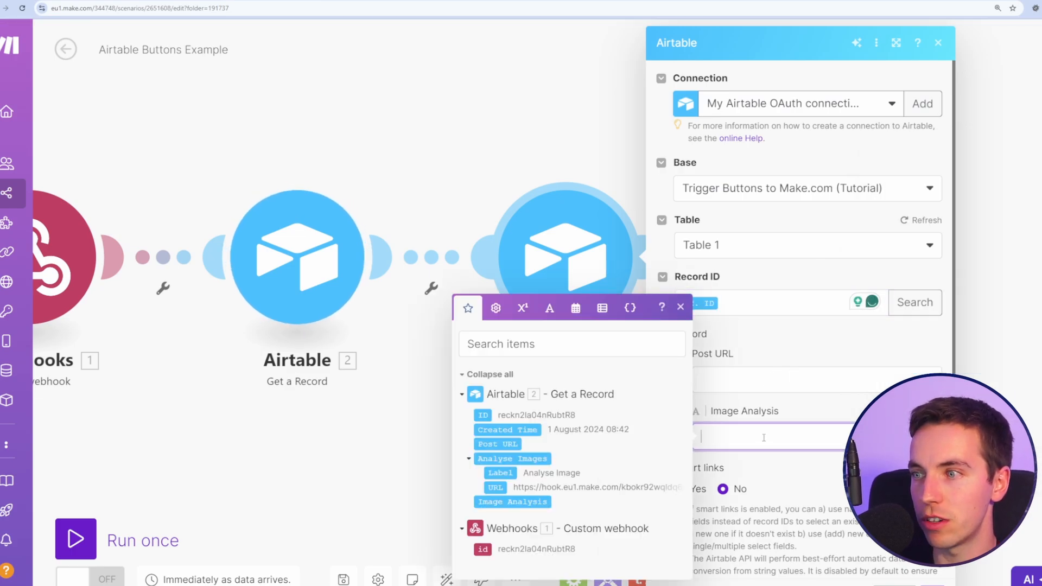
{"action": "type", "text": "Image is "}
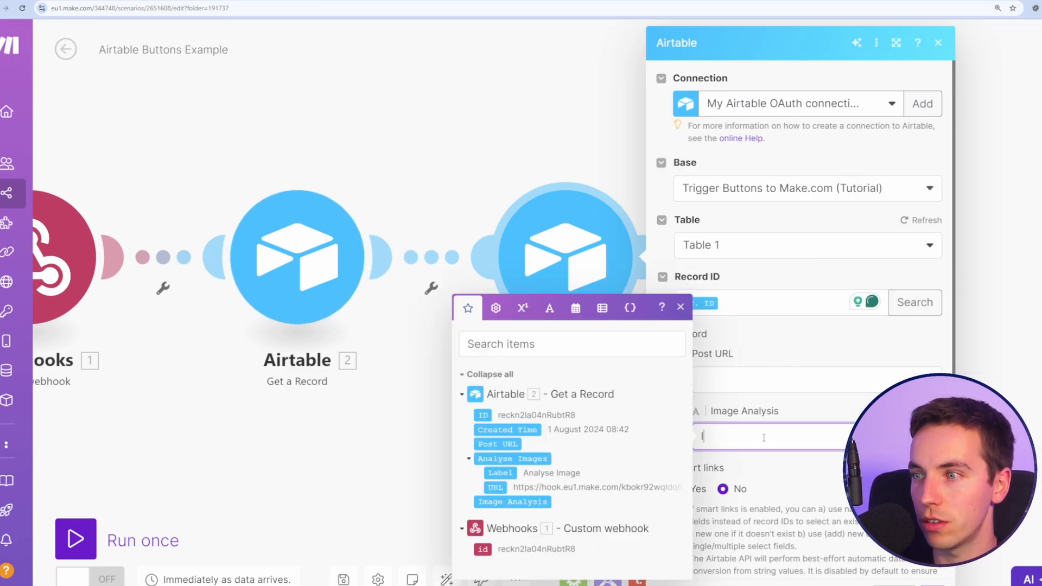
{"action": "type", "text": "analyse"}
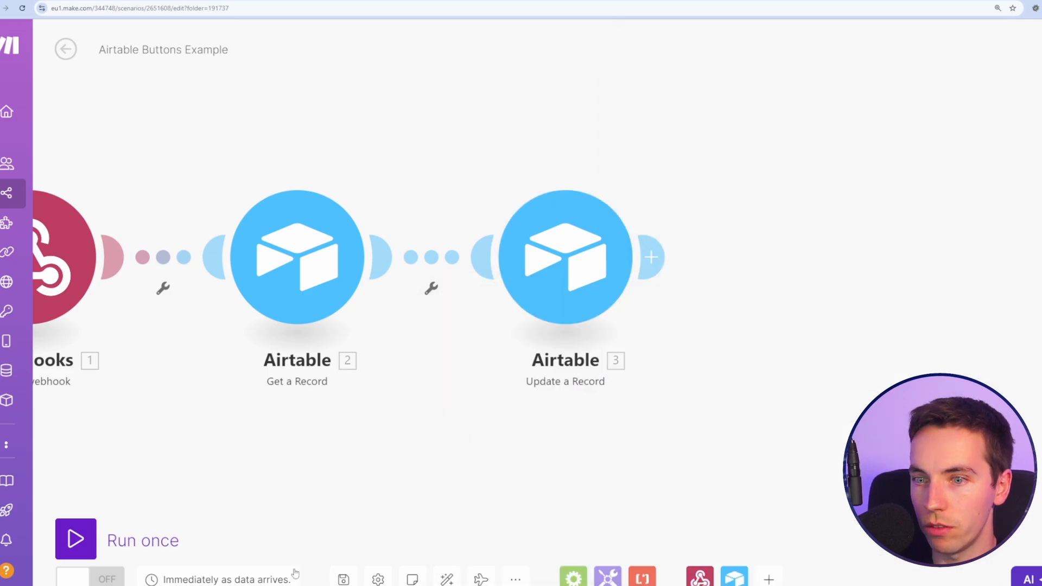
{"action": "left_click", "coordinate": [343, 578]}
{"action": "left_click_drag", "start_coordinate": [279, 457], "coordinate": [429, 450]}
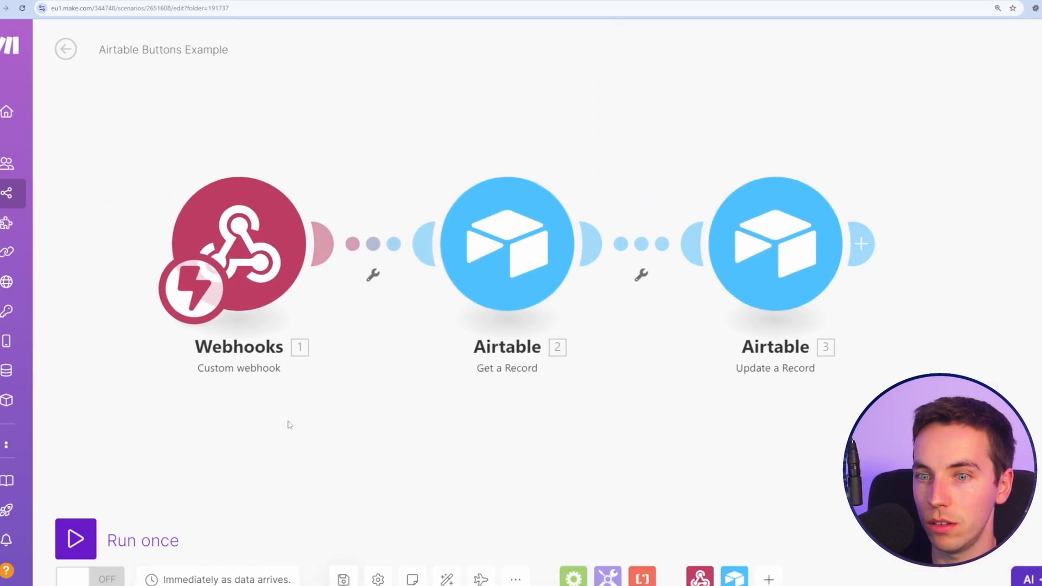
Step: Run the scenario once and fire row 1's Analyse Image button so Image Analysis reads 'Image is analysed'
{"action": "left_click", "coordinate": [75, 540]}
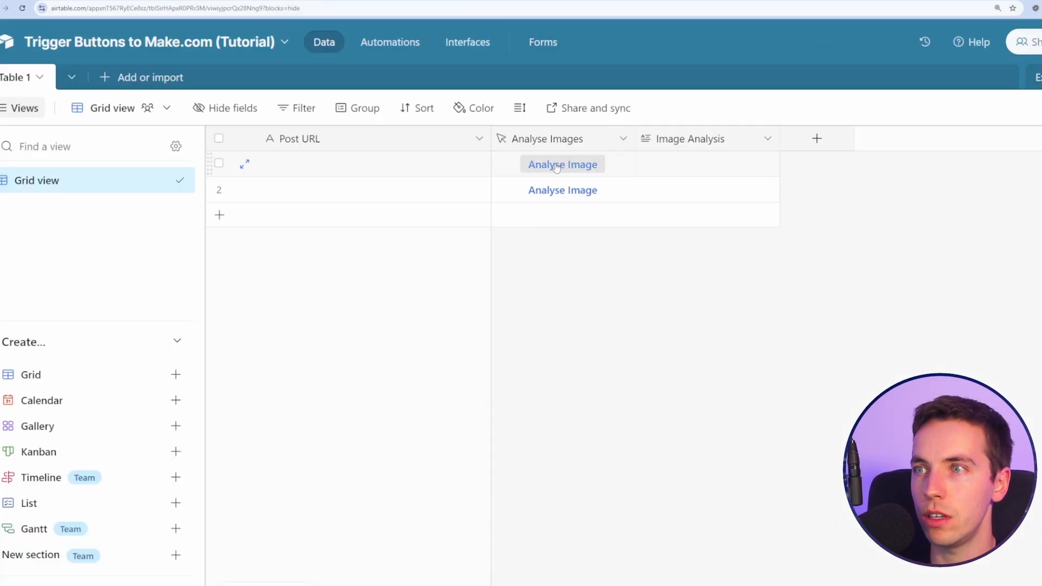
{"action": "left_click", "coordinate": [556, 167]}
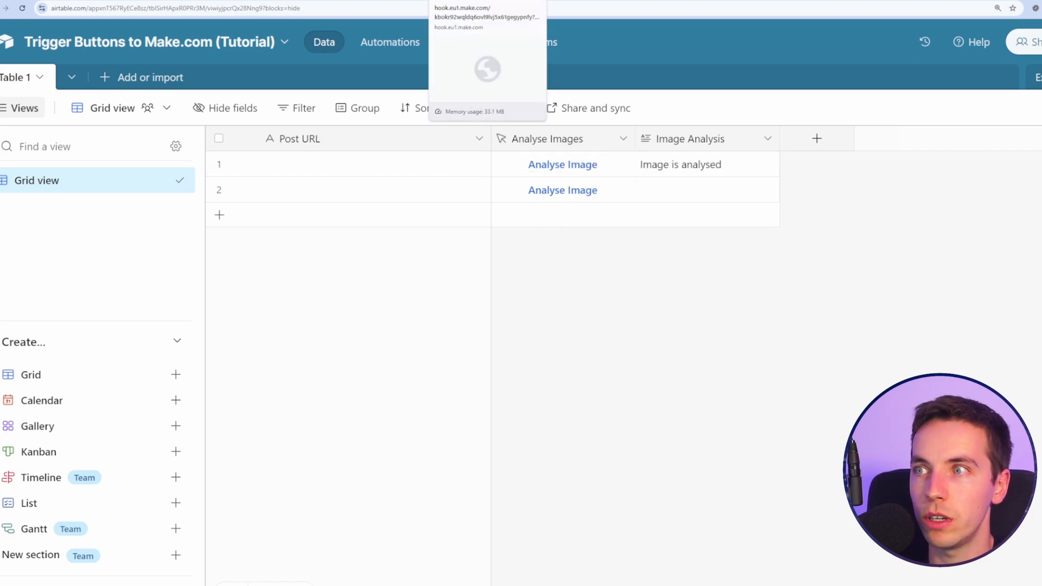
{"action": "left_click", "coordinate": [487, 1]}
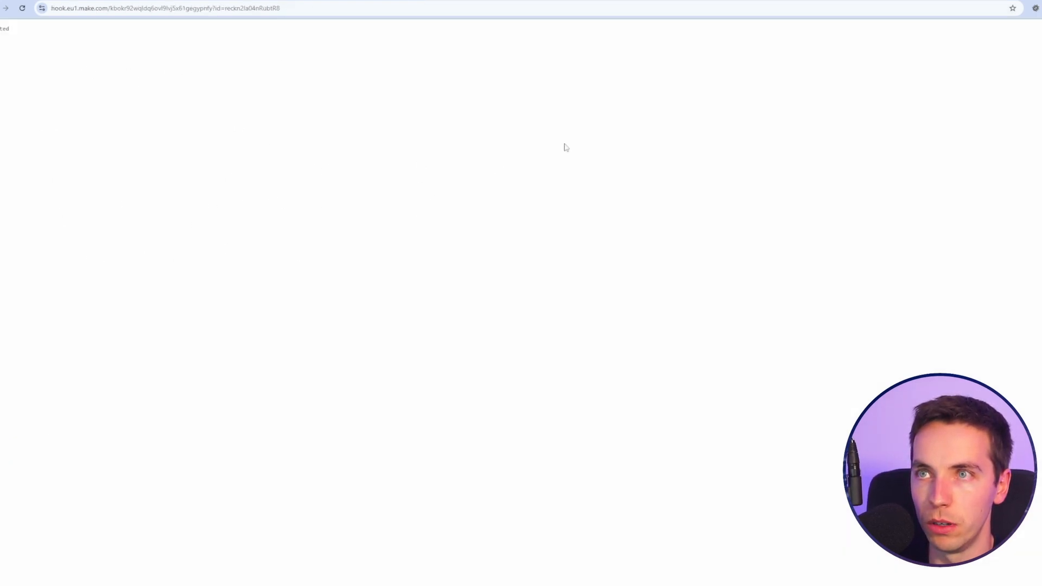
{"action": "key", "text": "ctrl+w"}
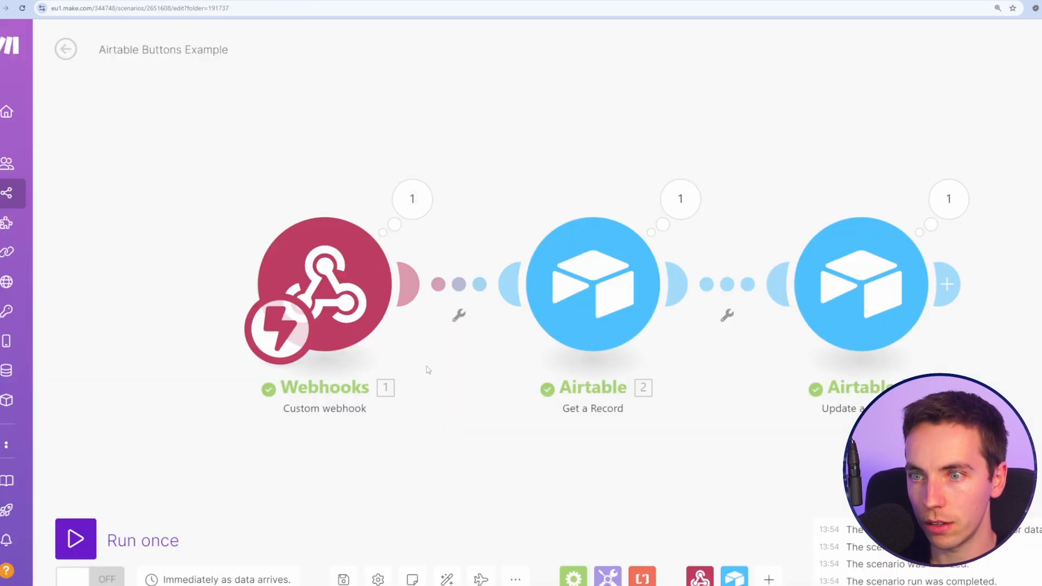
{"action": "left_click_drag", "start_coordinate": [426, 365], "coordinate": [319, 320]}
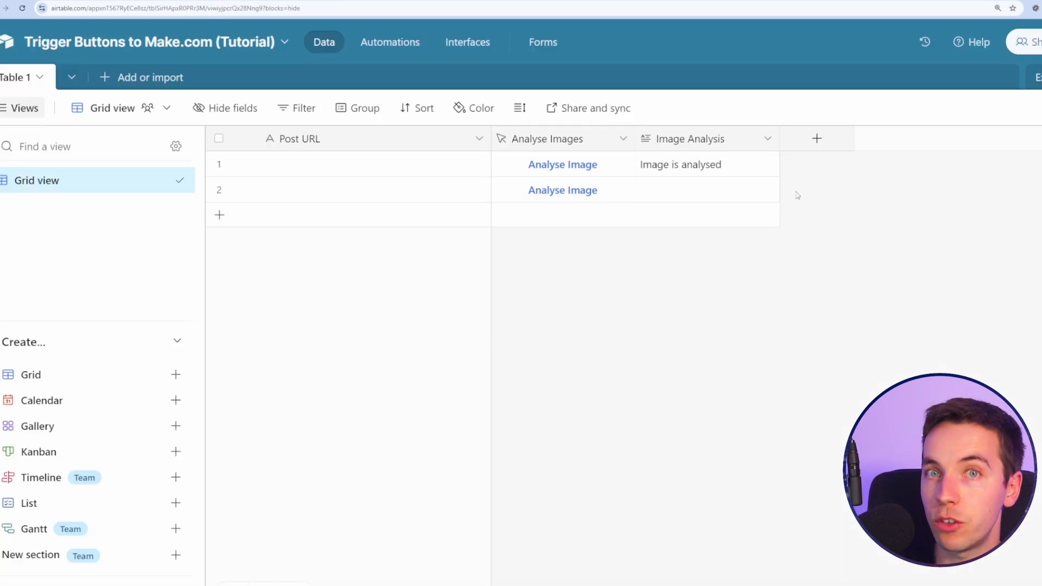
Step: Duplicate the Analyse Images button field and move the copy to the end of the table
{"action": "left_click", "coordinate": [817, 138]}
{"action": "scroll", "coordinate": [923, 307], "scroll_direction": "down", "scroll_amount": 3}
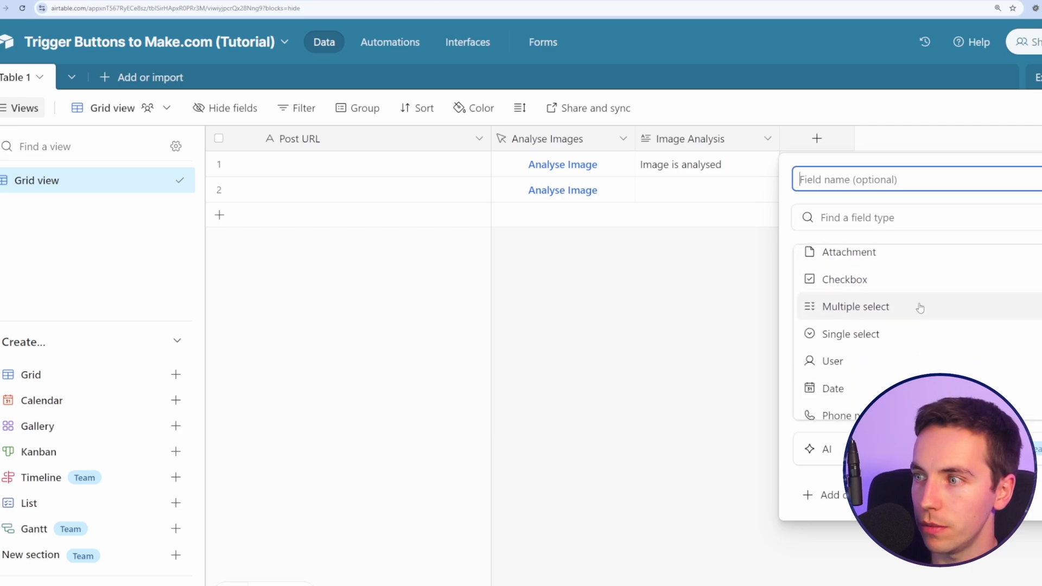
{"action": "left_click", "coordinate": [739, 244]}
{"action": "left_click", "coordinate": [624, 139]}
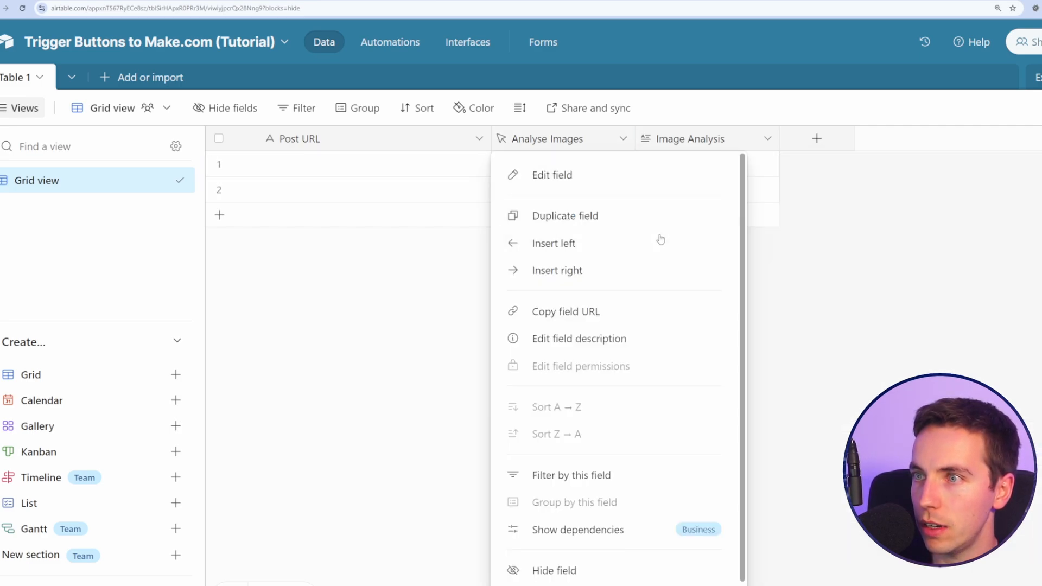
{"action": "left_click", "coordinate": [661, 242]}
{"action": "key", "text": "Escape"}
{"action": "left_click", "coordinate": [623, 139]}
{"action": "left_click", "coordinate": [610, 218]}
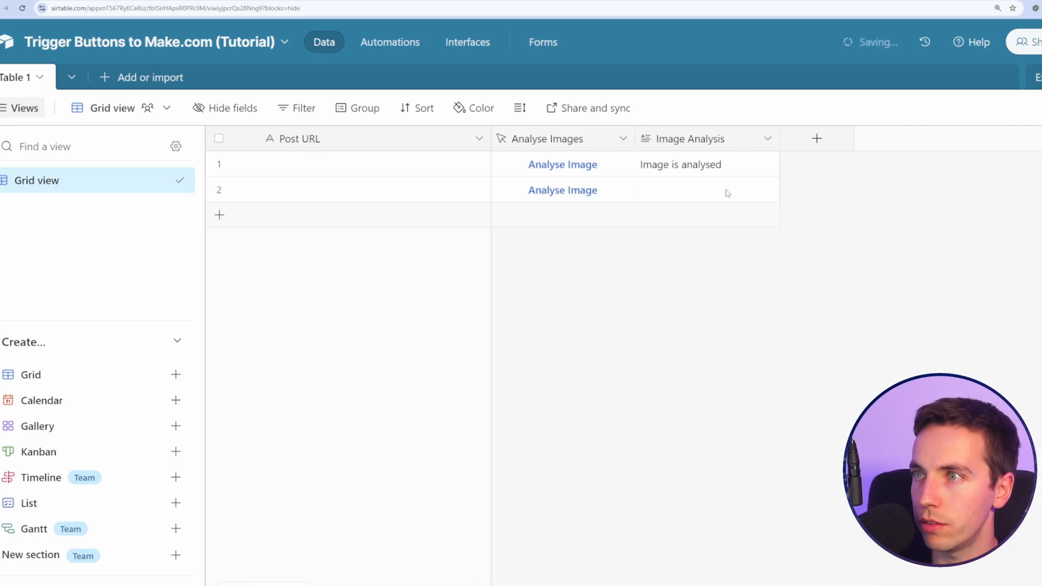
{"action": "left_click_drag", "start_coordinate": [704, 139], "coordinate": [856, 139]}
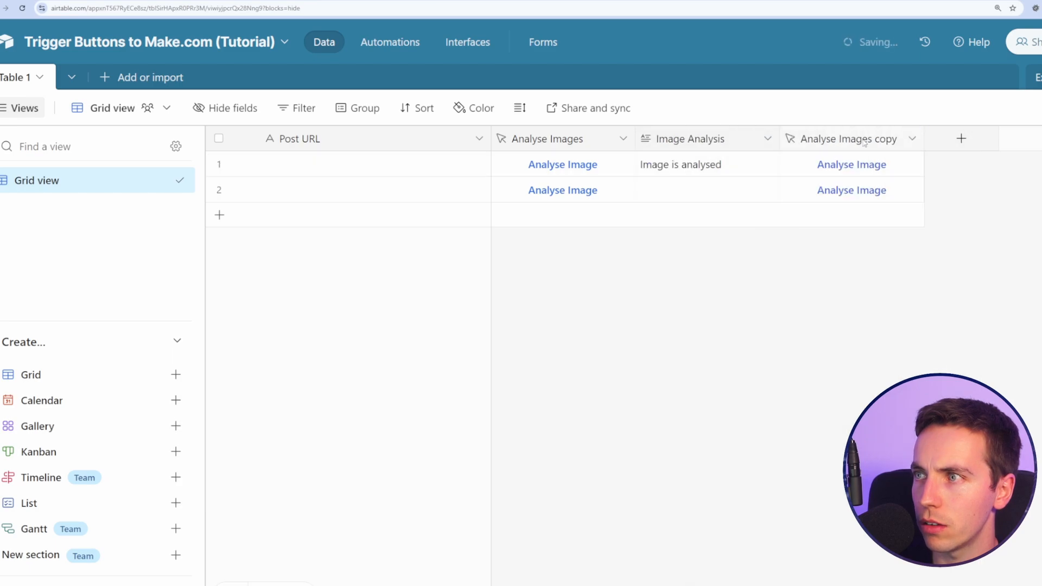
Step: Rename the copied field and its button label to 'Generate Content'
{"action": "left_click", "coordinate": [914, 140]}
{"action": "left_click", "coordinate": [891, 175]}
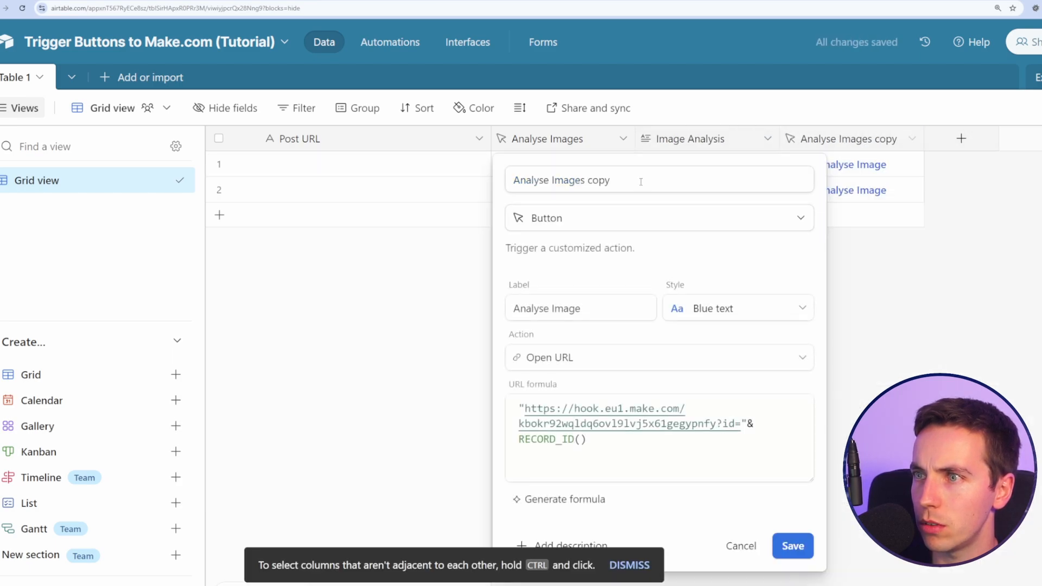
{"action": "triple_click", "coordinate": [584, 181]}
{"action": "type", "text": "Generate Cont"}
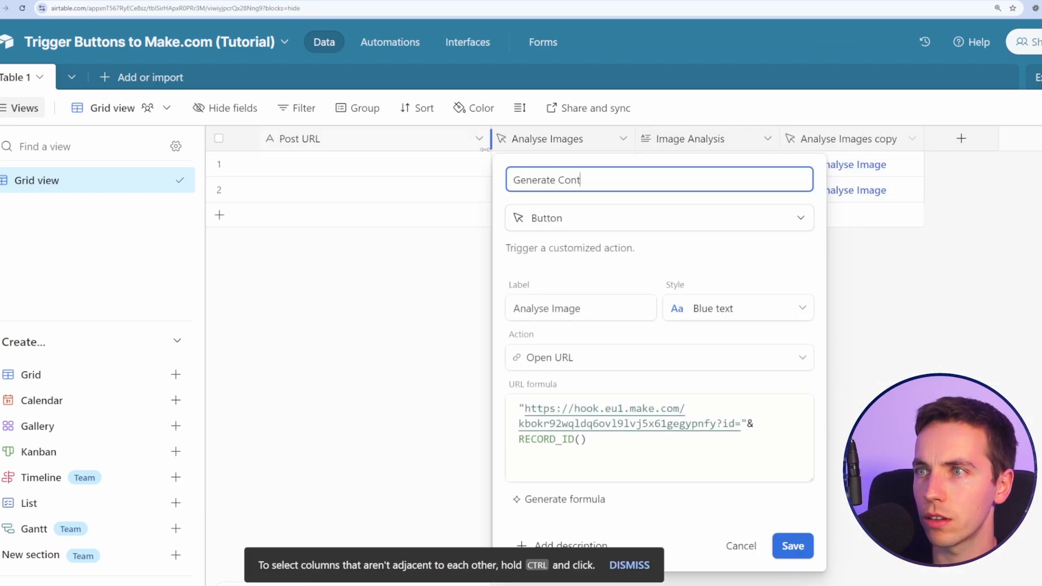
{"action": "key", "text": "Tab"}
{"action": "left_click_drag", "start_coordinate": [630, 181], "coordinate": [484, 178]}
{"action": "key", "text": "ctrl+c"}
{"action": "triple_click", "coordinate": [608, 310]}
{"action": "key", "text": "ctrl+v"}
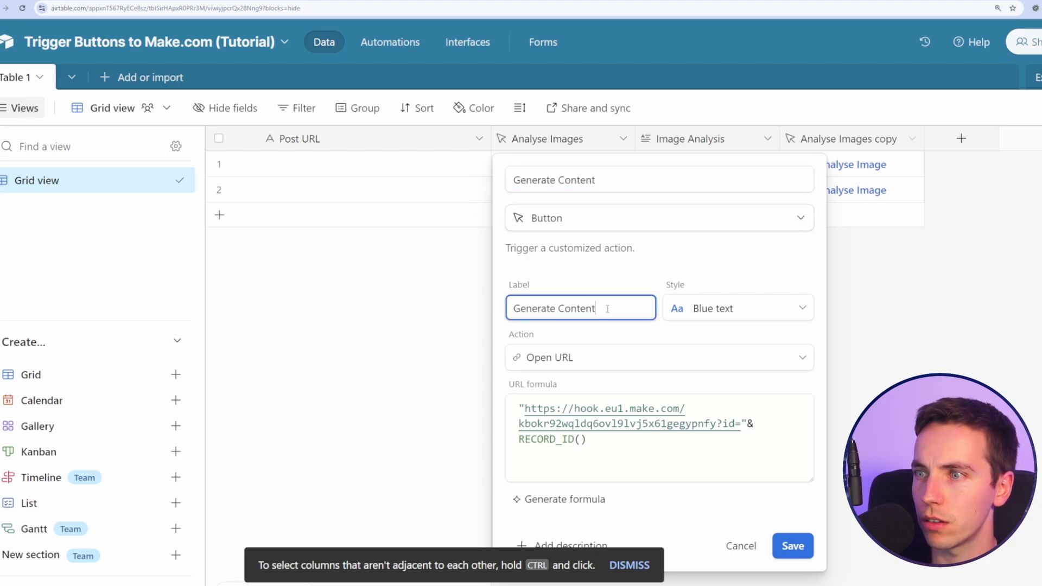
Step: Append &"&action=generate_content" to the Generate Content URL formula and save the field
{"action": "left_click", "coordinate": [659, 441]}
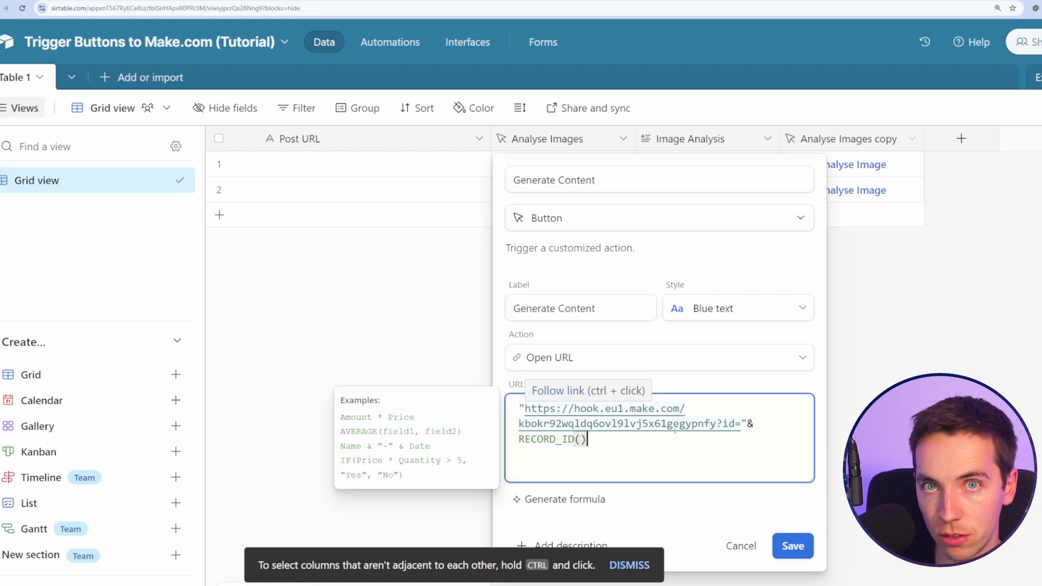
{"action": "type", "text": "&"}
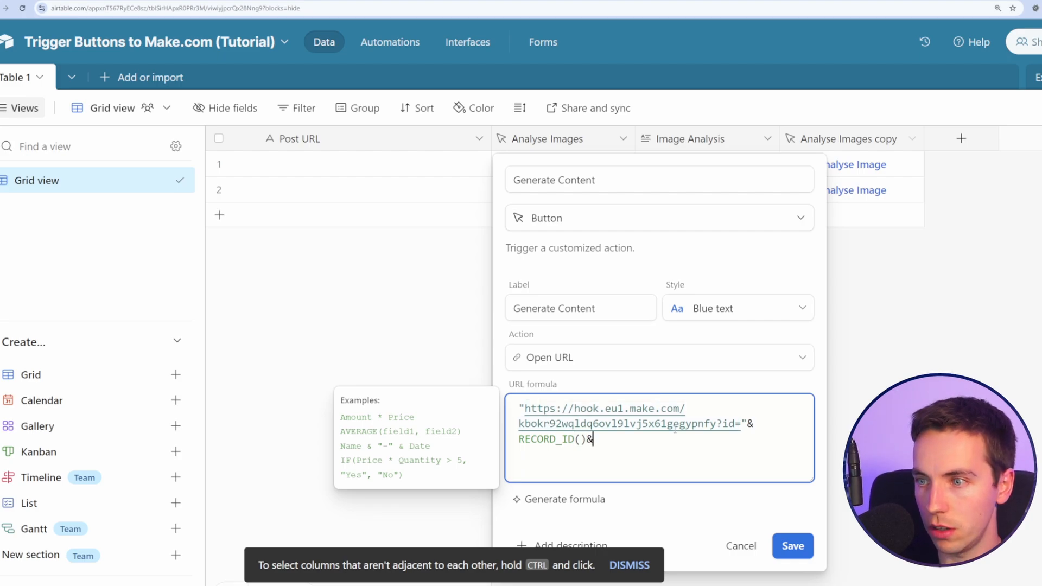
{"action": "key", "text": "BackSpace"}
{"action": "type", "text": "&\""}
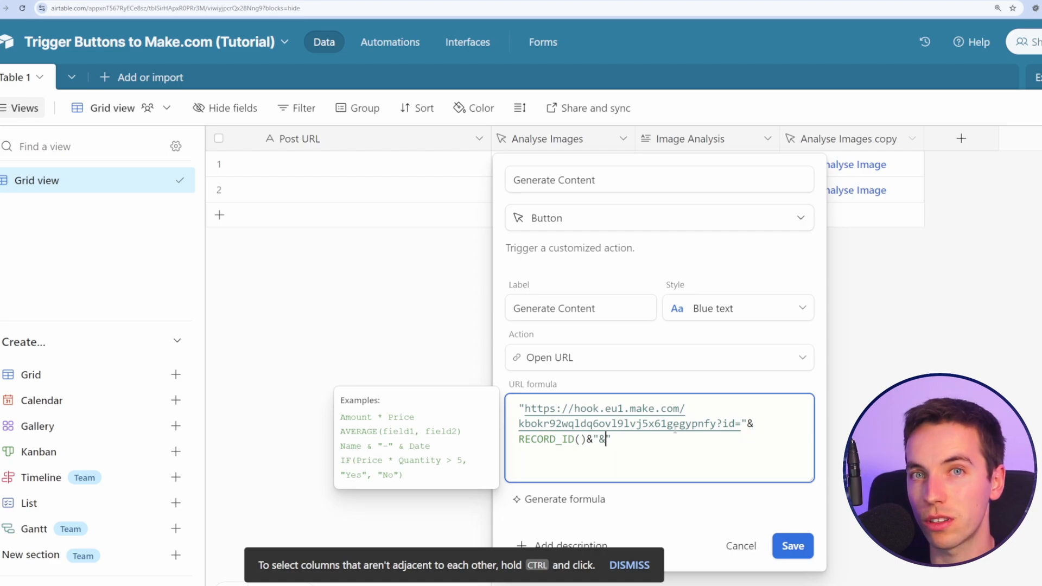
{"action": "type", "text": "&"}
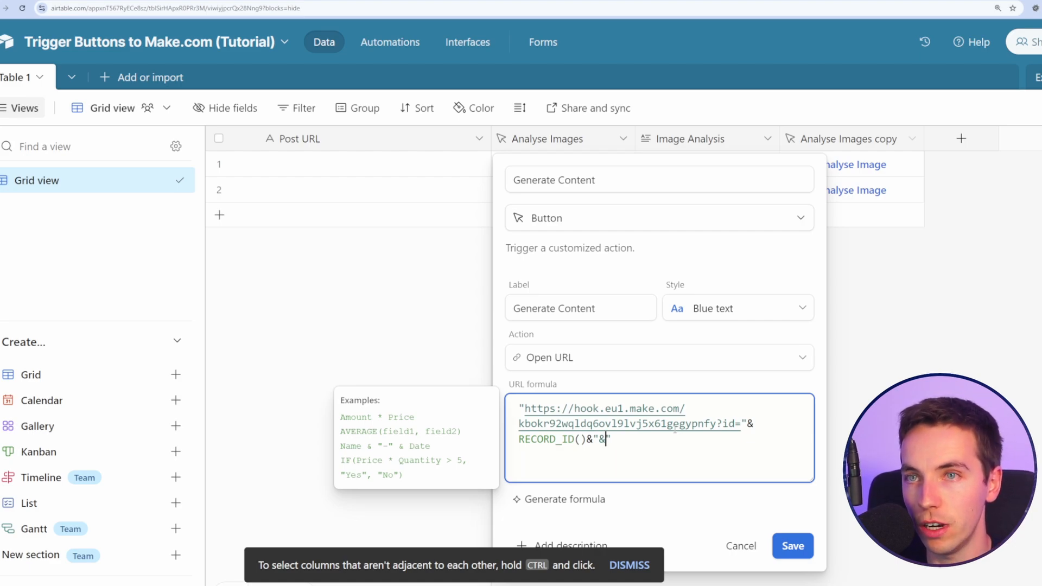
{"action": "type", "text": "action="}
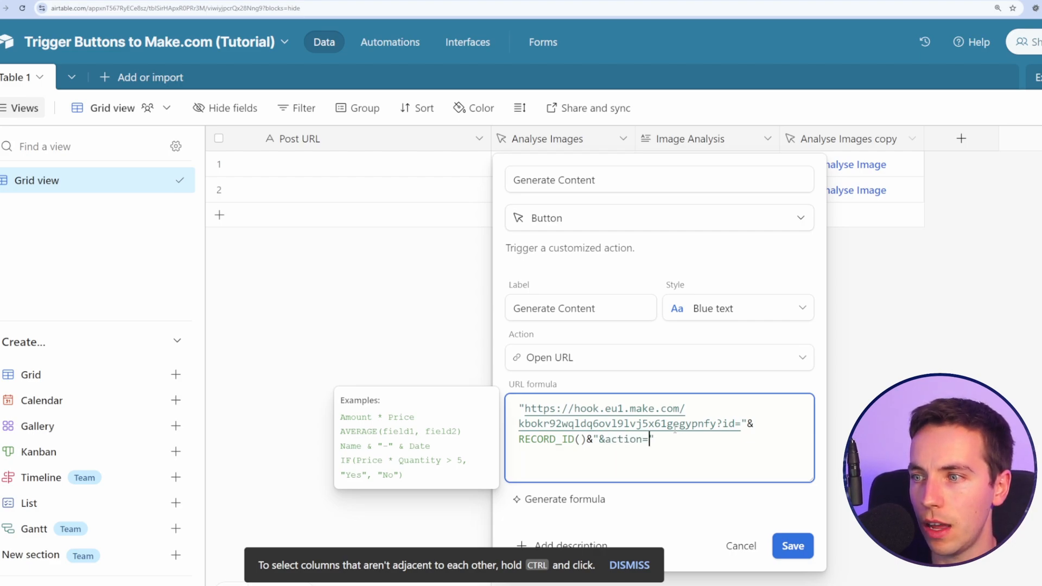
{"action": "type", "text": "generate_content"}
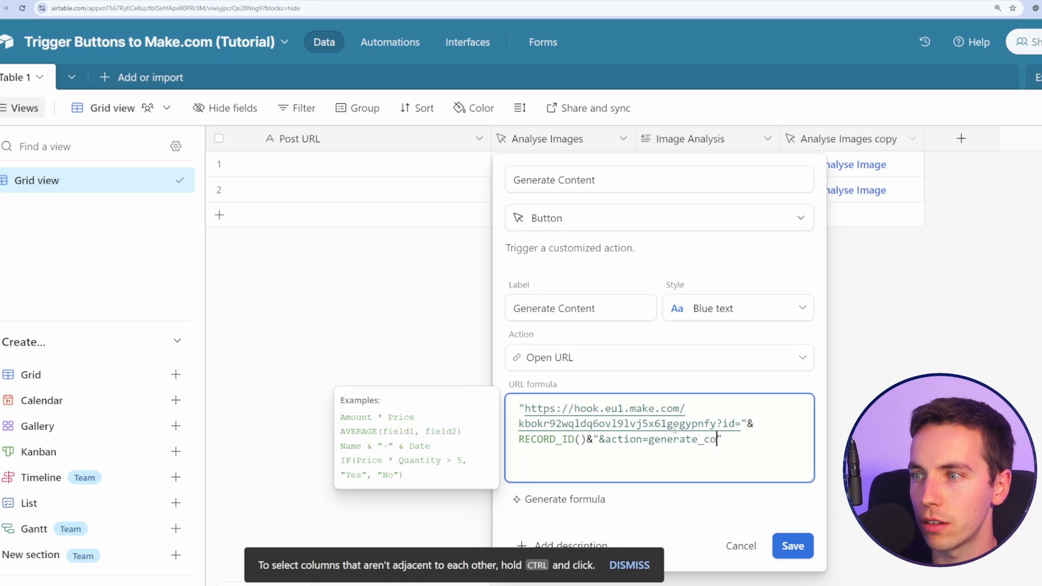
{"action": "key", "text": "Return"}
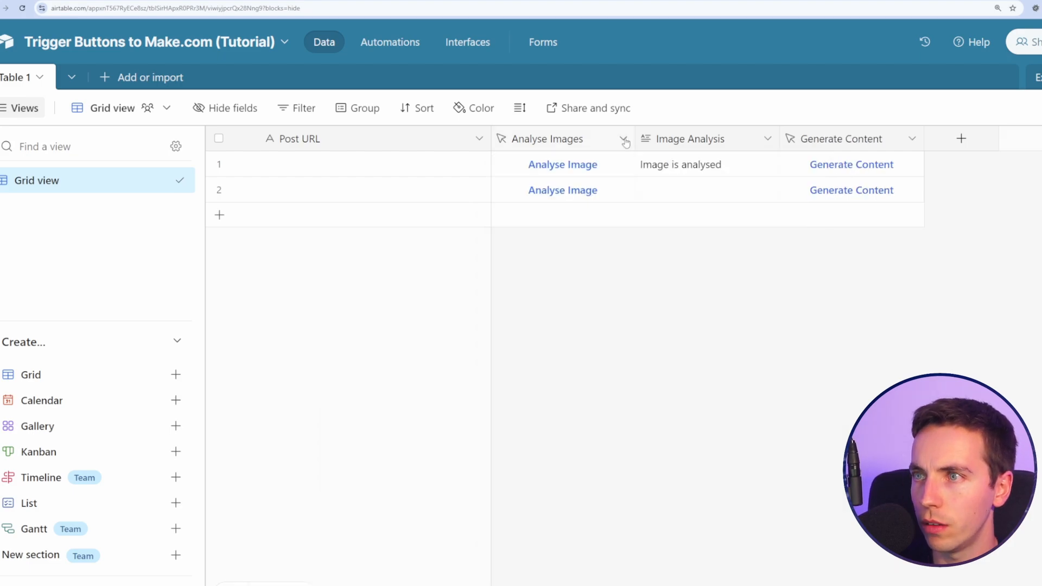
Step: Paste the action parameter onto the Analyse Images button formula
{"action": "left_click", "coordinate": [624, 139]}
{"action": "left_click", "coordinate": [600, 181]}
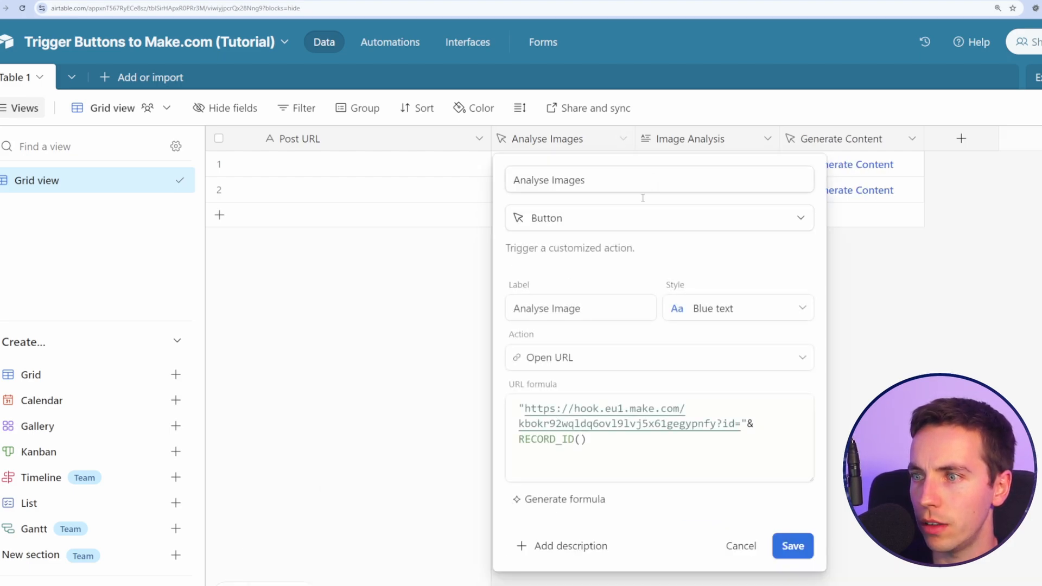
{"action": "key", "text": "ctrl+v"}
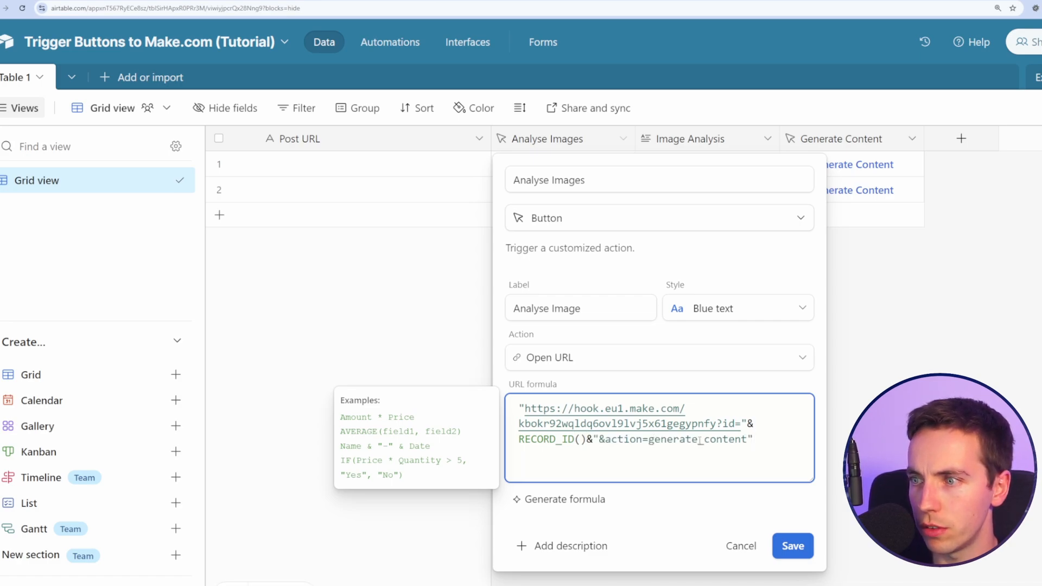
Step: Change the Analyse Images parameter to action=analyse_images, save, then run the scenario and fire row 1's Generate Content
{"action": "double_click", "coordinate": [688, 441]}
{"action": "type", "text": "analyse_images"}
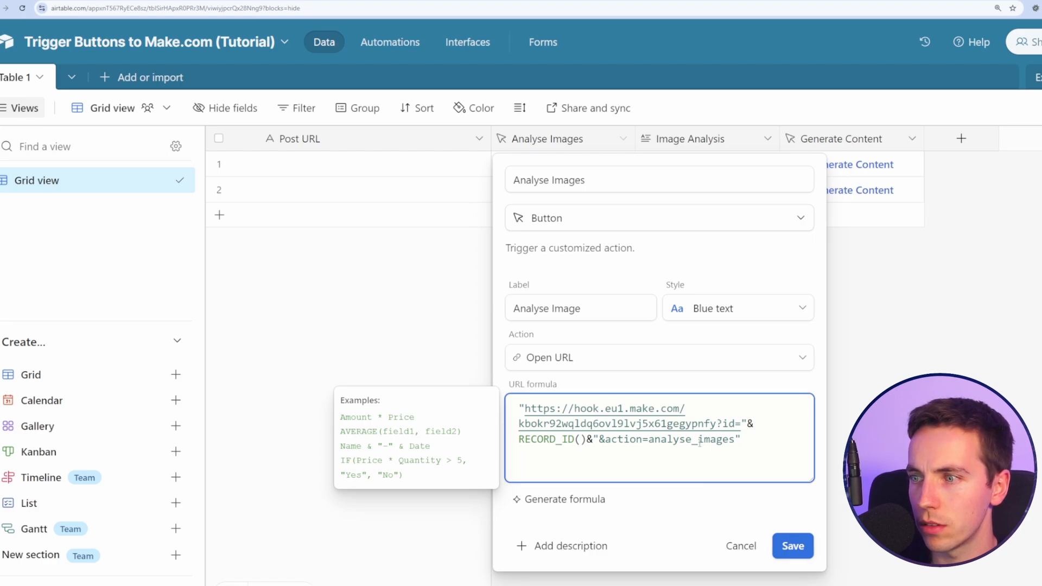
{"action": "left_click", "coordinate": [794, 546]}
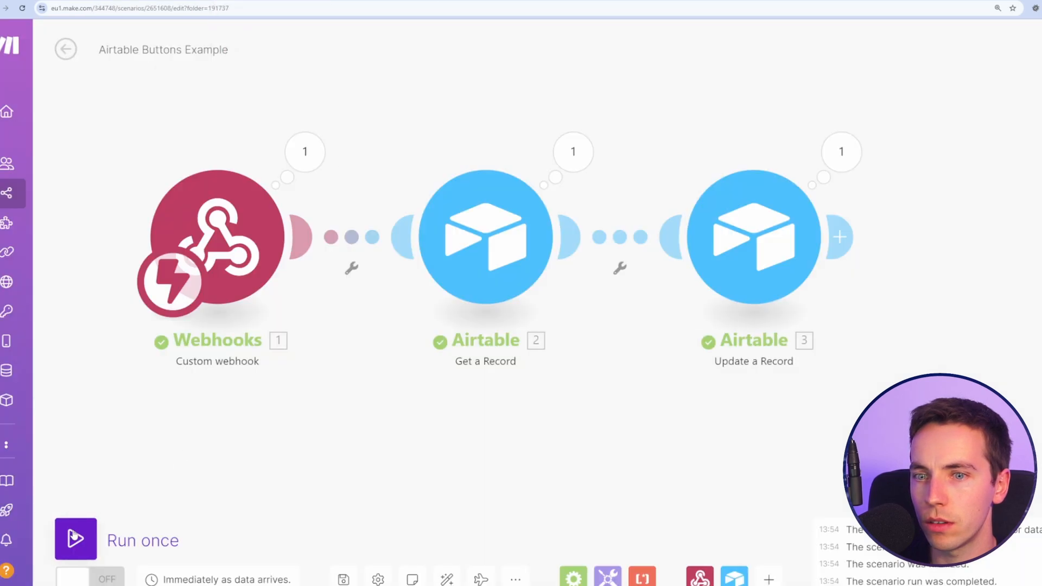
{"action": "left_click", "coordinate": [76, 537]}
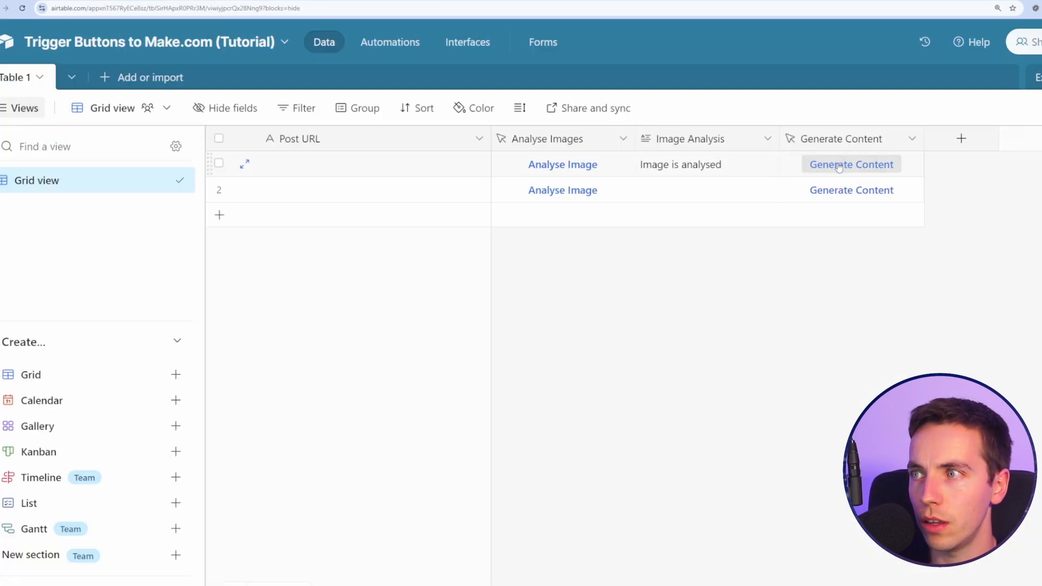
{"action": "left_click", "coordinate": [839, 166]}
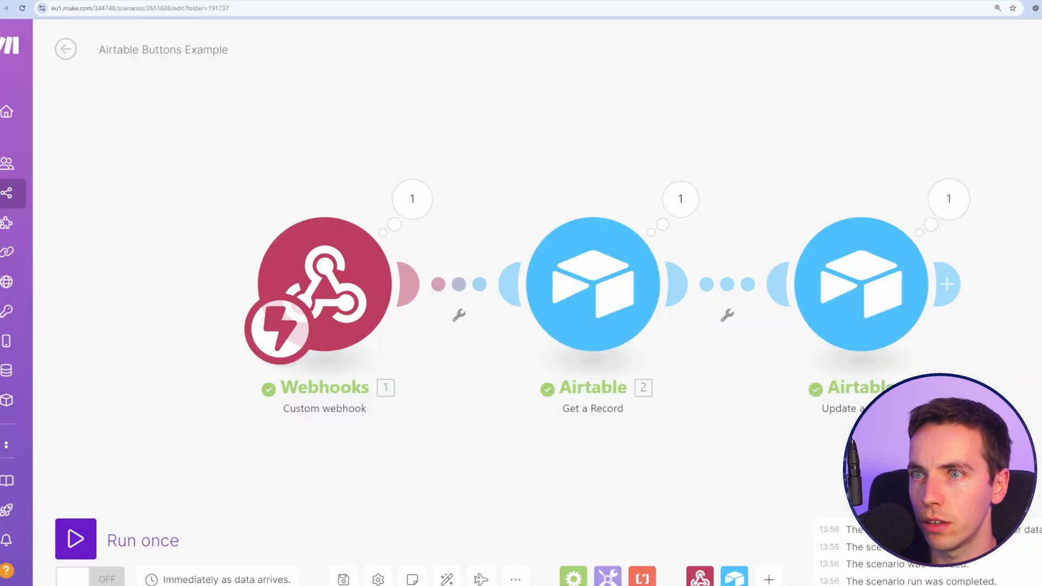
Step: Inspect the webhook and Get a Record outputs, then shift the Webhooks module left to make room
{"action": "left_click", "coordinate": [412, 199]}
{"action": "left_click_drag", "start_coordinate": [898, 139], "coordinate": [796, 122]}
{"action": "left_click", "coordinate": [578, 184]}
{"action": "left_click_drag", "start_coordinate": [449, 157], "coordinate": [598, 135]}
{"action": "left_click_drag", "start_coordinate": [370, 247], "coordinate": [163, 261]}
{"action": "scroll", "coordinate": [358, 189], "scroll_direction": "down", "scroll_amount": 1}
{"action": "left_click_drag", "start_coordinate": [358, 189], "coordinate": [465, 210]}
{"action": "left_click_drag", "start_coordinate": [293, 247], "coordinate": [195, 263]}
{"action": "scroll", "coordinate": [450, 169], "scroll_direction": "down", "scroll_amount": 1}
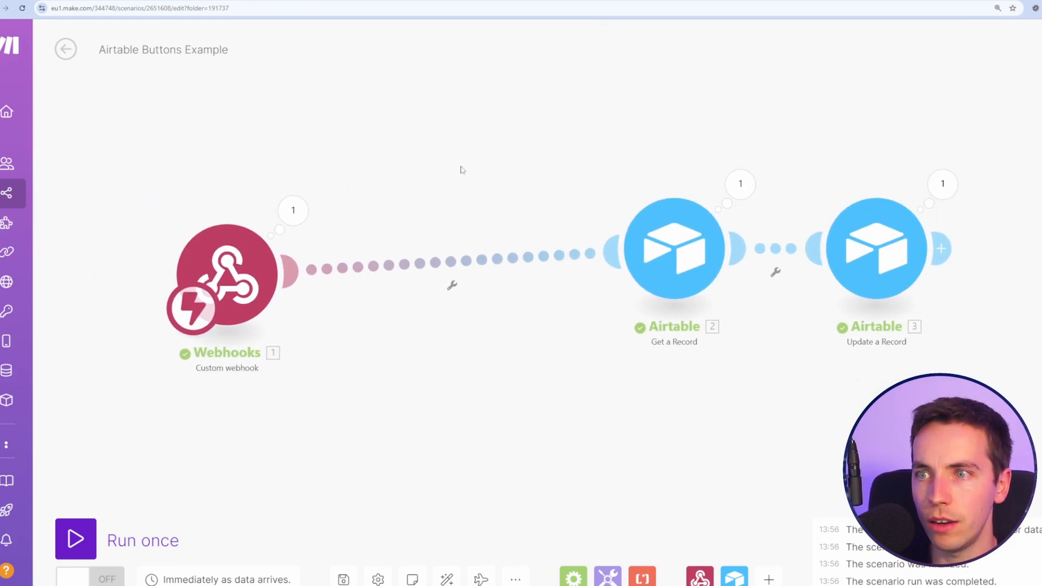
{"action": "left_click_drag", "start_coordinate": [461, 170], "coordinate": [535, 165]}
{"action": "left_click_drag", "start_coordinate": [300, 261], "coordinate": [212, 266]}
Step: Insert a router after the webhook and filter route 1 on action equal to analyse_images
{"action": "right_click", "coordinate": [451, 261]}
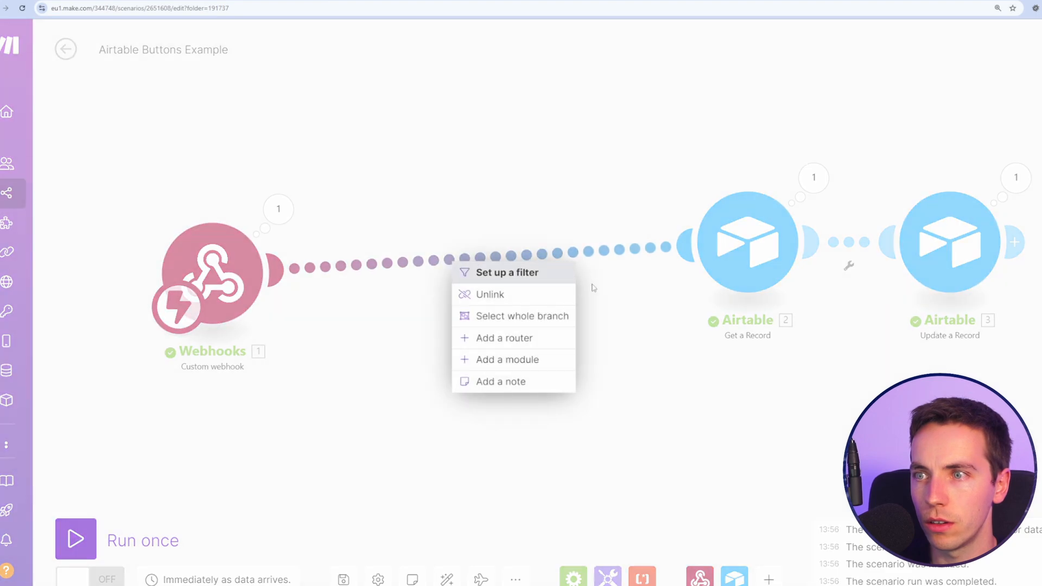
{"action": "left_click", "coordinate": [561, 338]}
{"action": "scroll", "coordinate": [477, 339], "scroll_direction": "down", "scroll_amount": 2}
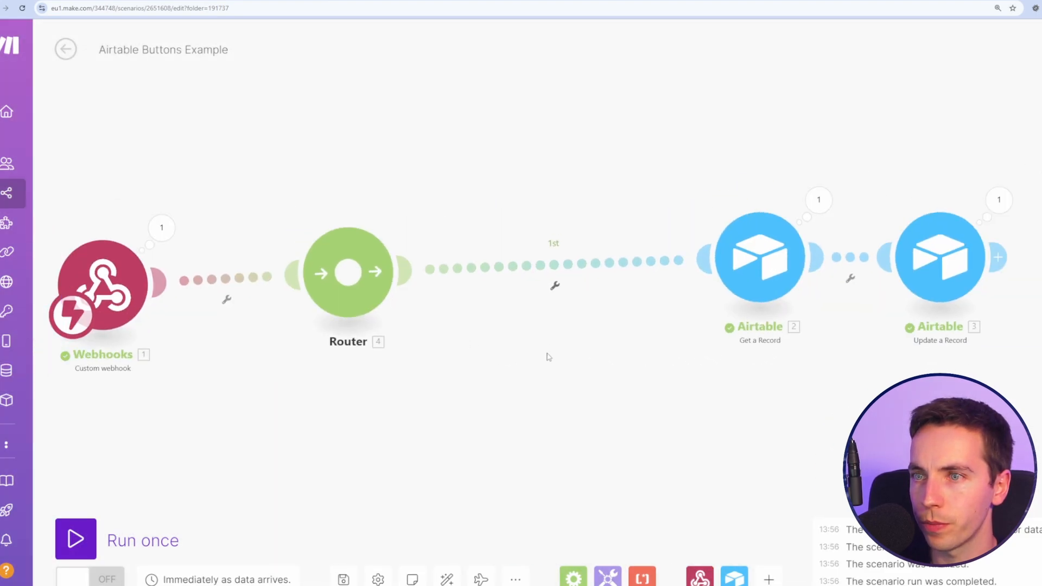
{"action": "right_click", "coordinate": [530, 297]}
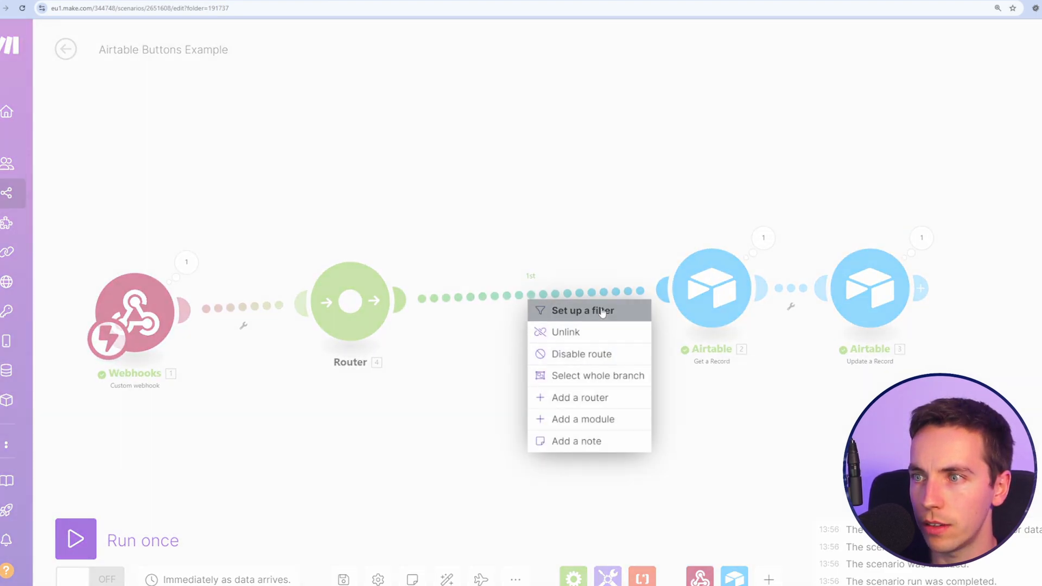
{"action": "left_click", "coordinate": [581, 310]}
{"action": "left_click", "coordinate": [665, 328]}
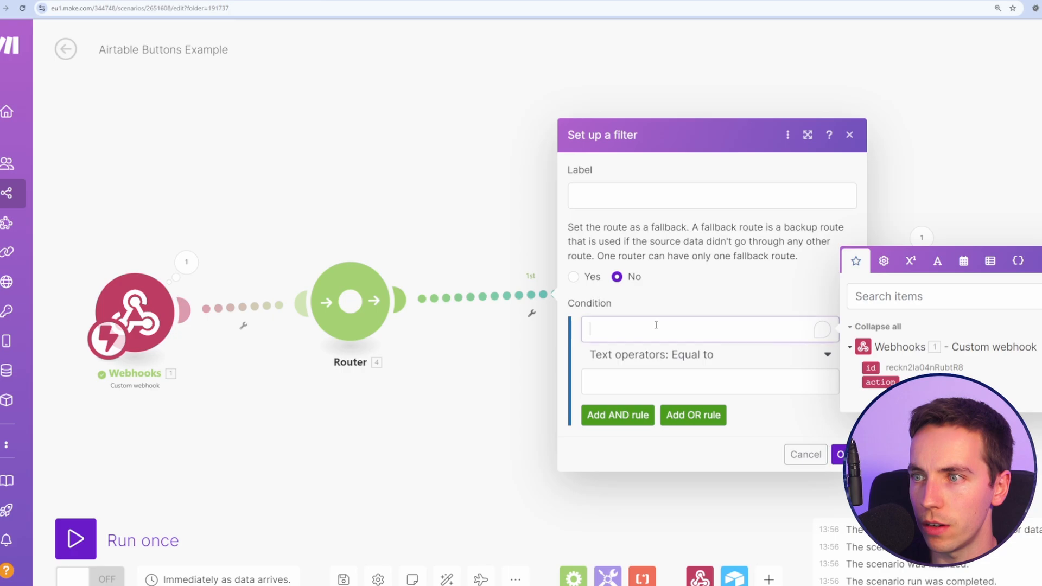
{"action": "left_click", "coordinate": [879, 382]}
{"action": "left_click", "coordinate": [678, 380]}
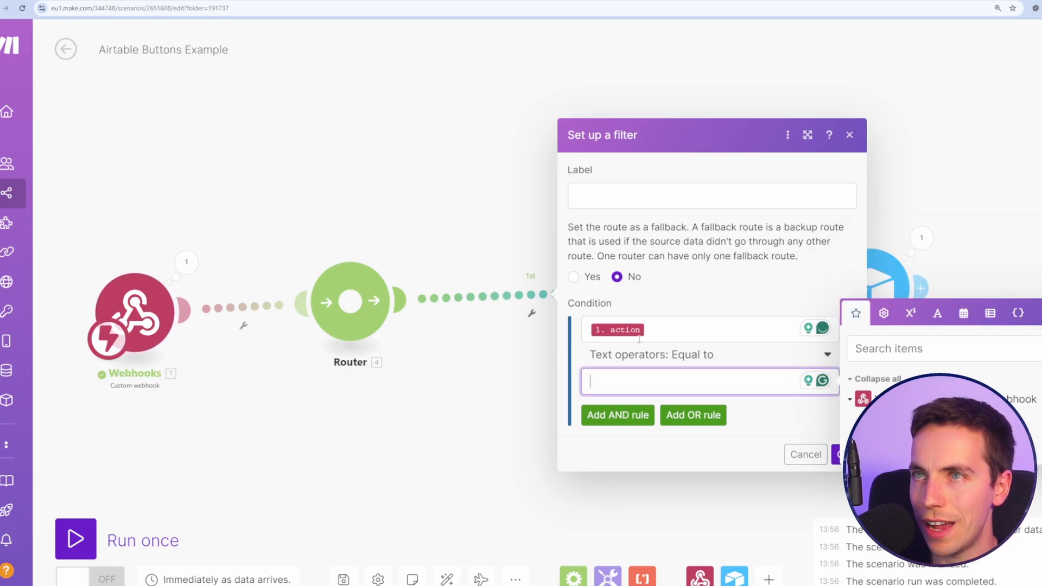
{"action": "type", "text": "analyse_images"}
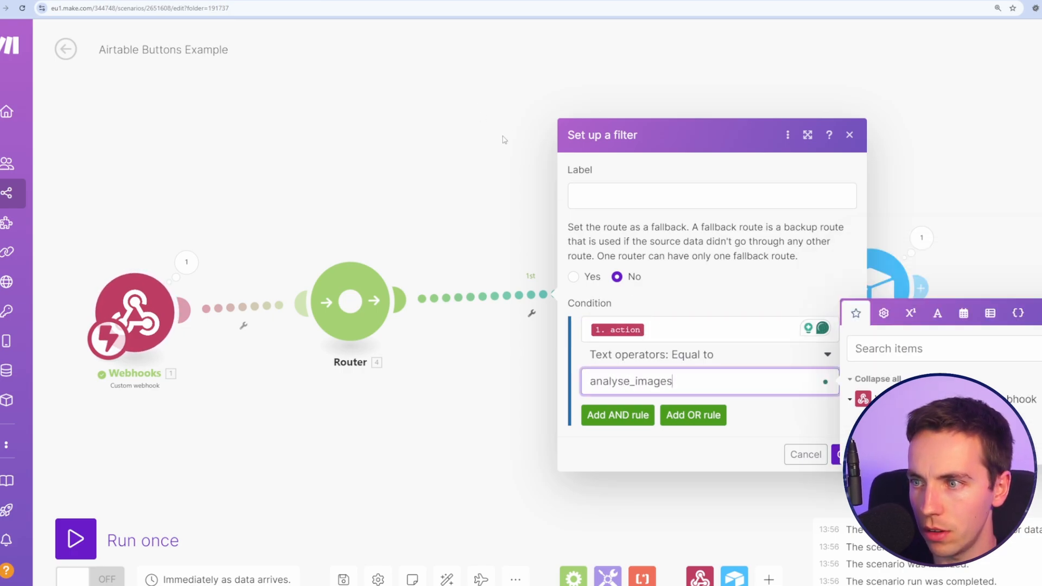
{"action": "left_click", "coordinate": [836, 454]}
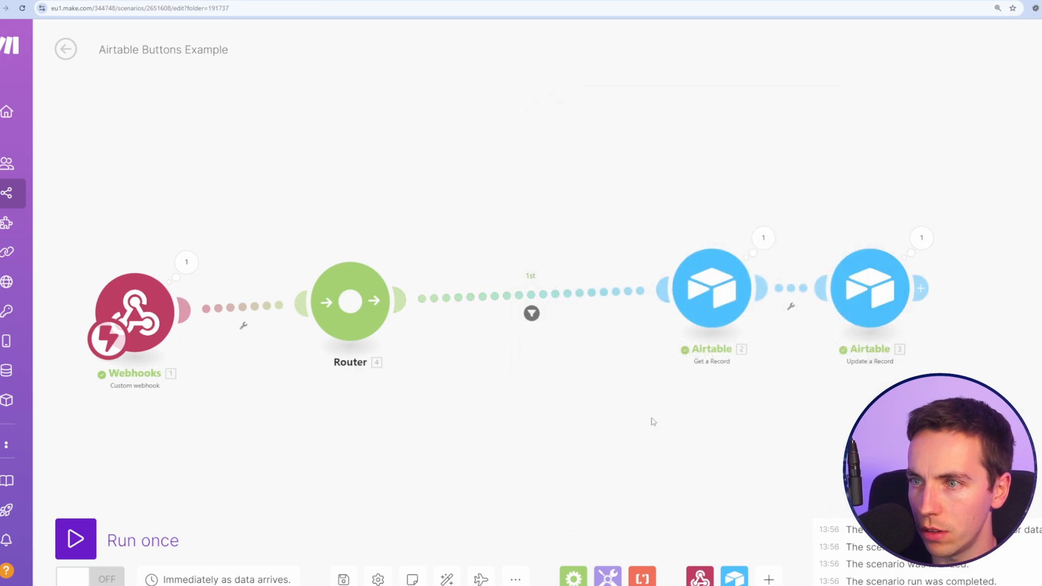
Step: Add a second route filtered on action equal to generate_content
{"action": "left_click", "coordinate": [350, 301]}
{"action": "left_click", "coordinate": [480, 384]}
{"action": "left_click", "coordinate": [586, 374]}
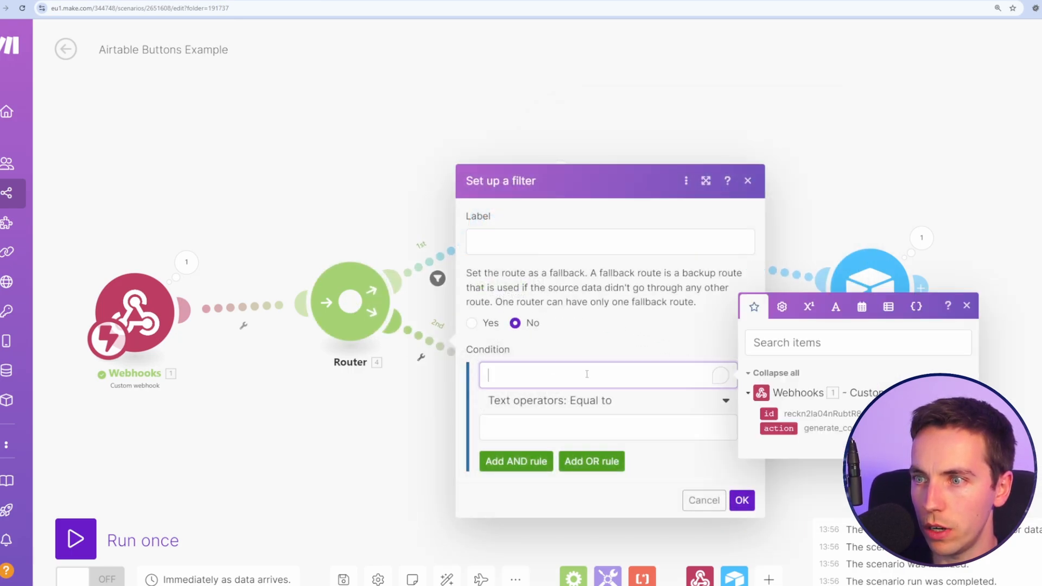
{"action": "left_click", "coordinate": [778, 428]}
{"action": "left_click", "coordinate": [657, 425]}
{"action": "type", "text": "g"}
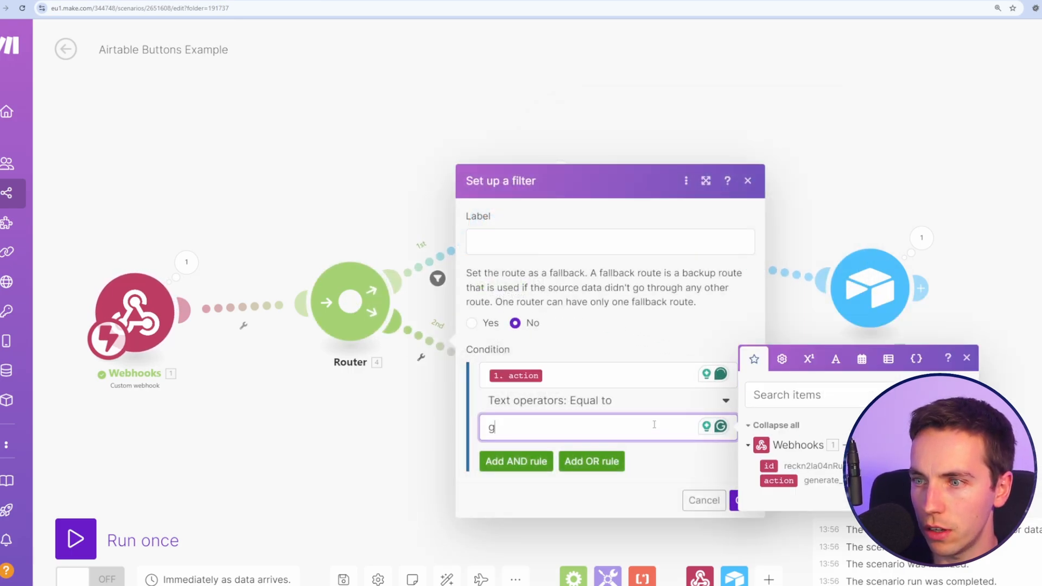
{"action": "type", "text": "enerate_content"}
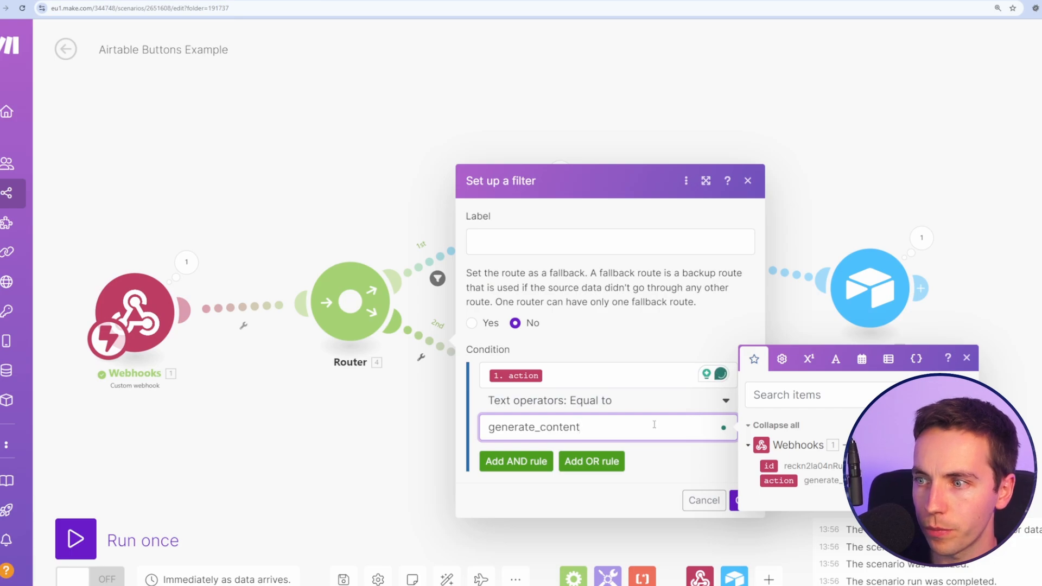
{"action": "key", "text": "Return"}
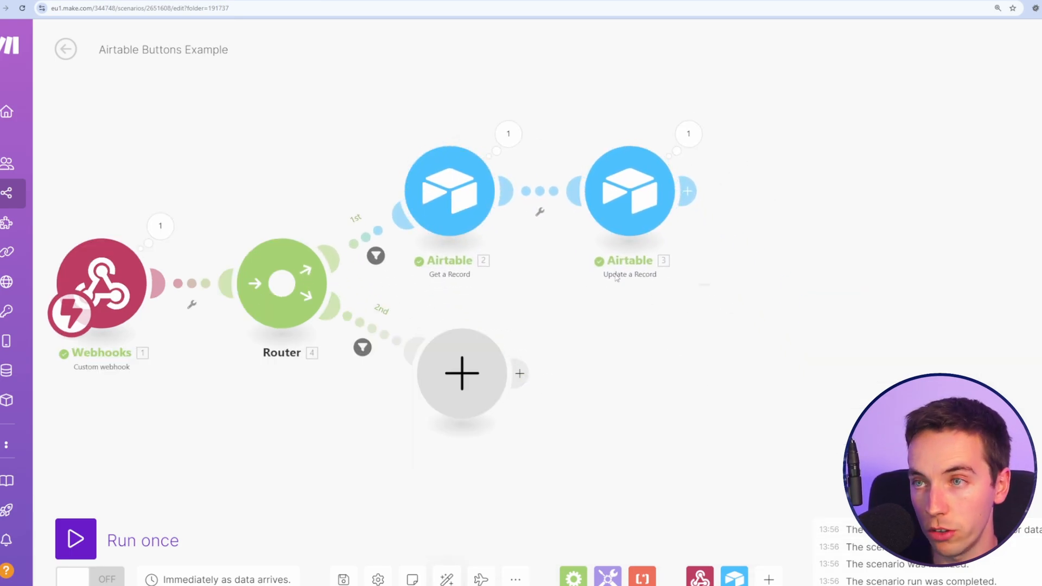
Step: Copy the Get a Record and Update a Record modules and paste them onto the 2nd route
{"action": "left_click_drag", "start_coordinate": [616, 278], "coordinate": [441, 195]}
{"action": "right_click", "coordinate": [450, 195]}
{"action": "left_click", "coordinate": [506, 208]}
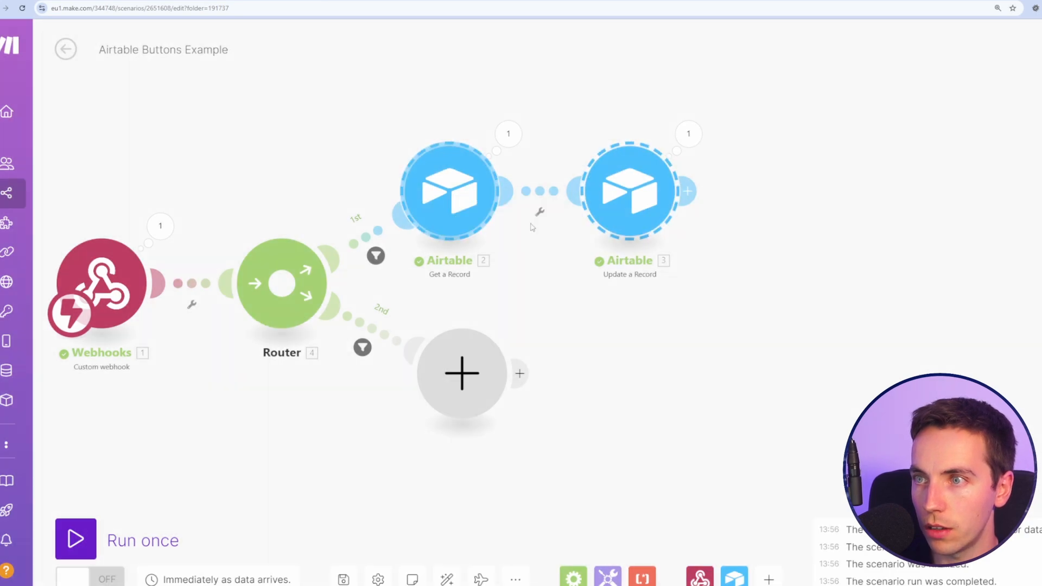
{"action": "right_click", "coordinate": [562, 357]}
{"action": "left_click", "coordinate": [576, 389]}
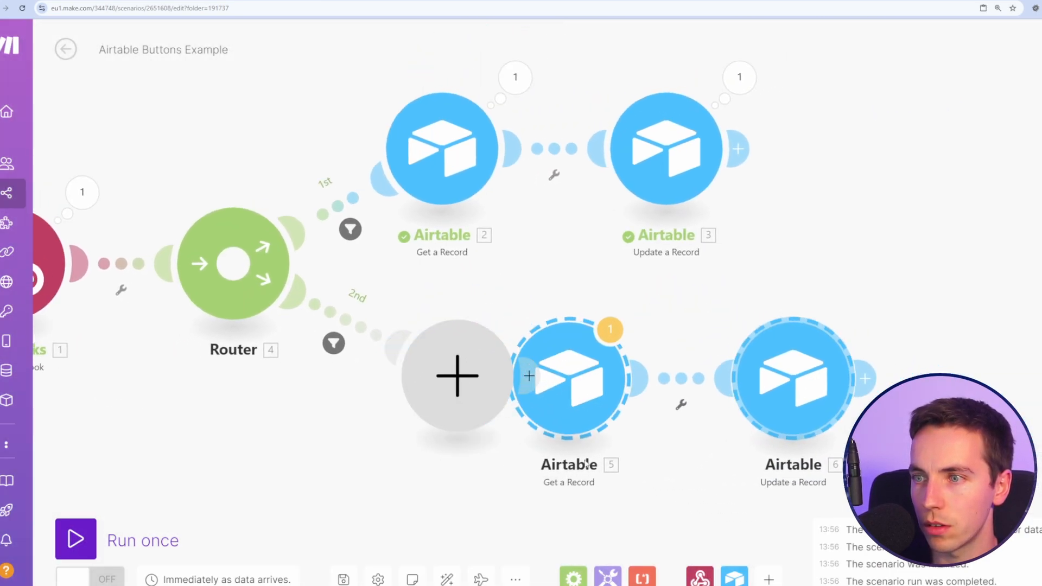
Step: Delete the empty placeholder and attach the pasted Get a Record and Update a Record to the 2nd route
{"action": "left_click_drag", "start_coordinate": [577, 395], "coordinate": [639, 393]}
{"action": "scroll", "coordinate": [517, 462], "scroll_direction": "down", "scroll_amount": 1}
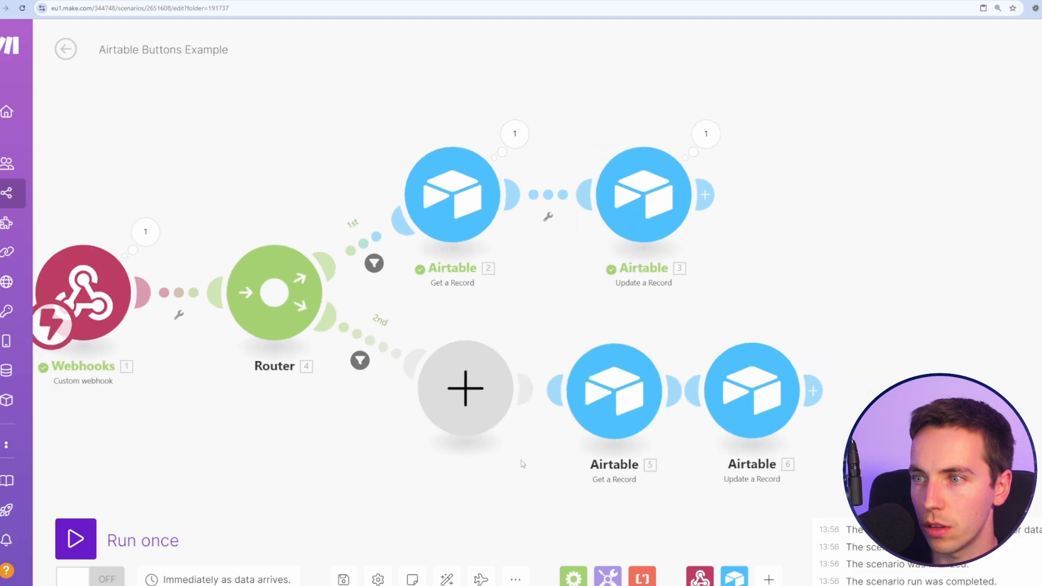
{"action": "right_click", "coordinate": [505, 384]}
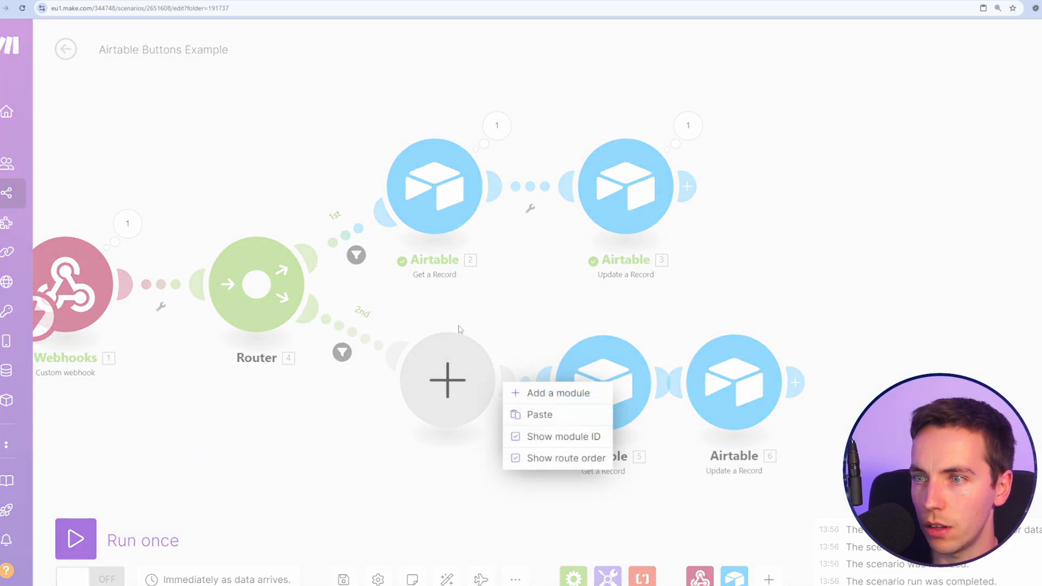
{"action": "left_click", "coordinate": [459, 330]}
{"action": "right_click", "coordinate": [442, 379]}
{"action": "left_click", "coordinate": [487, 414]}
{"action": "left_click_drag", "start_coordinate": [589, 407], "coordinate": [421, 404]}
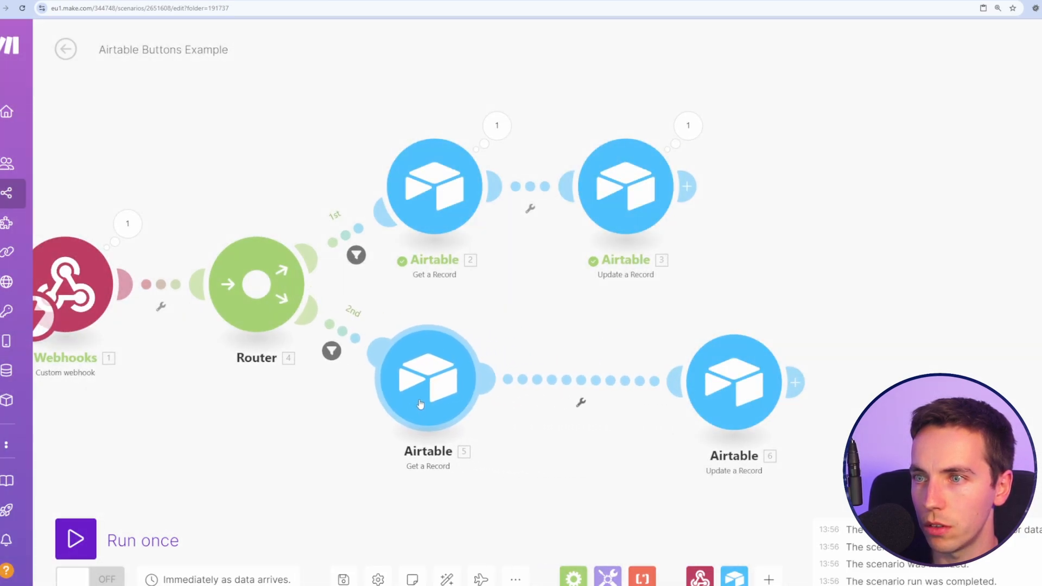
{"action": "left_click_drag", "start_coordinate": [718, 398], "coordinate": [605, 392]}
Step: Set the new Update a Record's Image Analysis value to 'content generated'
{"action": "left_click", "coordinate": [617, 382]}
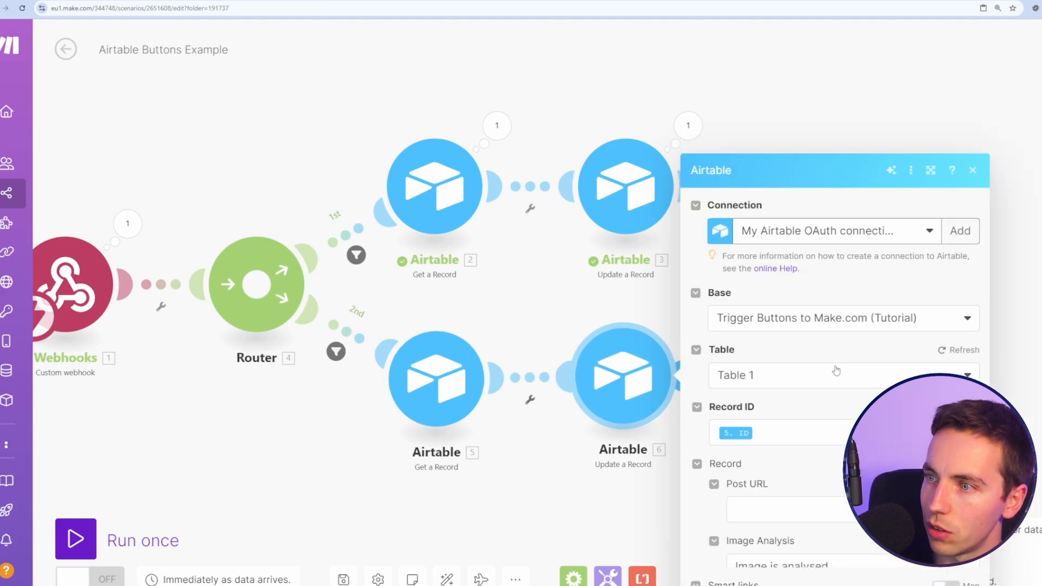
{"action": "scroll", "coordinate": [837, 370], "scroll_direction": "down", "scroll_amount": 2}
{"action": "left_click_drag", "start_coordinate": [836, 402], "coordinate": [624, 382]}
{"action": "type", "text": "content generated"}
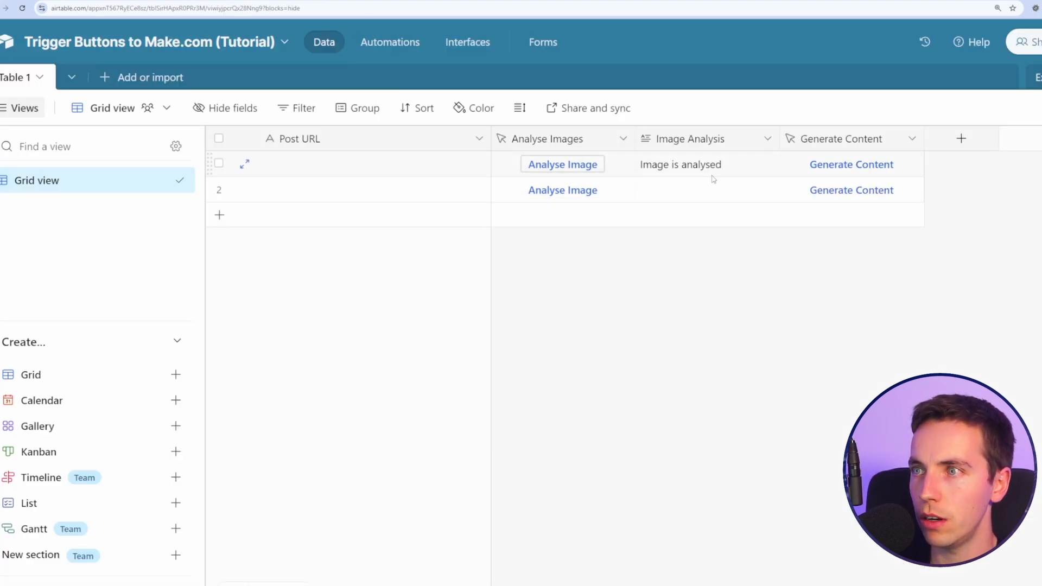
Step: Empty row 1's Image Analysis cell and fire its Analyse Image button again
{"action": "double_click", "coordinate": [712, 176]}
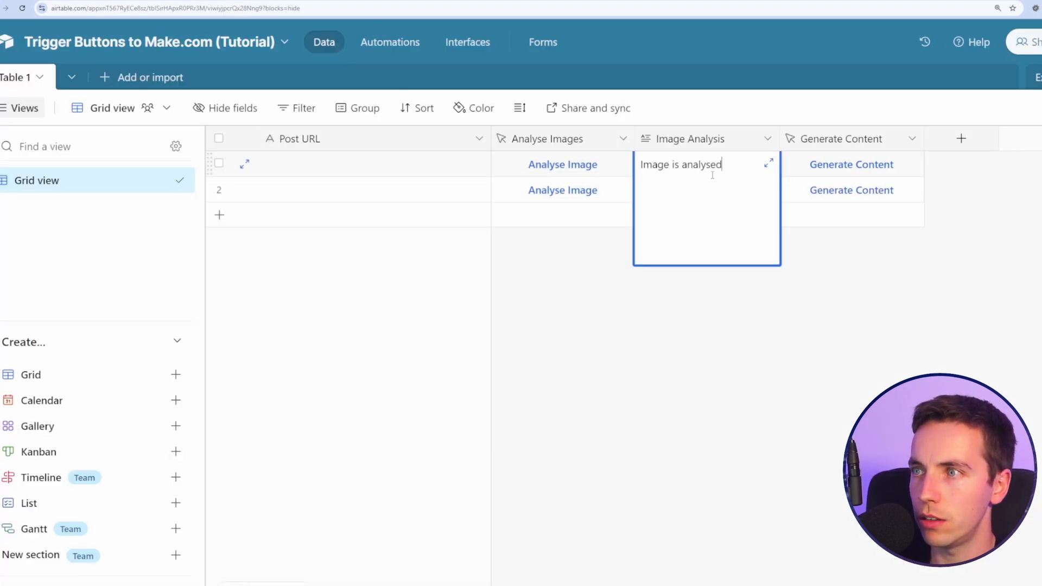
{"action": "key", "text": "BackSpace"}
{"action": "key", "text": "BackSpace"}
{"action": "key", "text": "BackSpace"}
{"action": "key", "text": "BackSpace"}
{"action": "key", "text": "BackSpace"}
{"action": "key", "text": "BackSpace"}
{"action": "key", "text": "BackSpace"}
{"action": "key", "text": "BackSpace"}
{"action": "key", "text": "BackSpace"}
{"action": "key", "text": "BackSpace"}
{"action": "key", "text": "BackSpace"}
{"action": "key", "text": "BackSpace"}
{"action": "key", "text": "BackSpace"}
{"action": "key", "text": "BackSpace"}
{"action": "key", "text": "BackSpace"}
{"action": "key", "text": "BackSpace"}
{"action": "key", "text": "BackSpace"}
{"action": "key", "text": "Escape"}
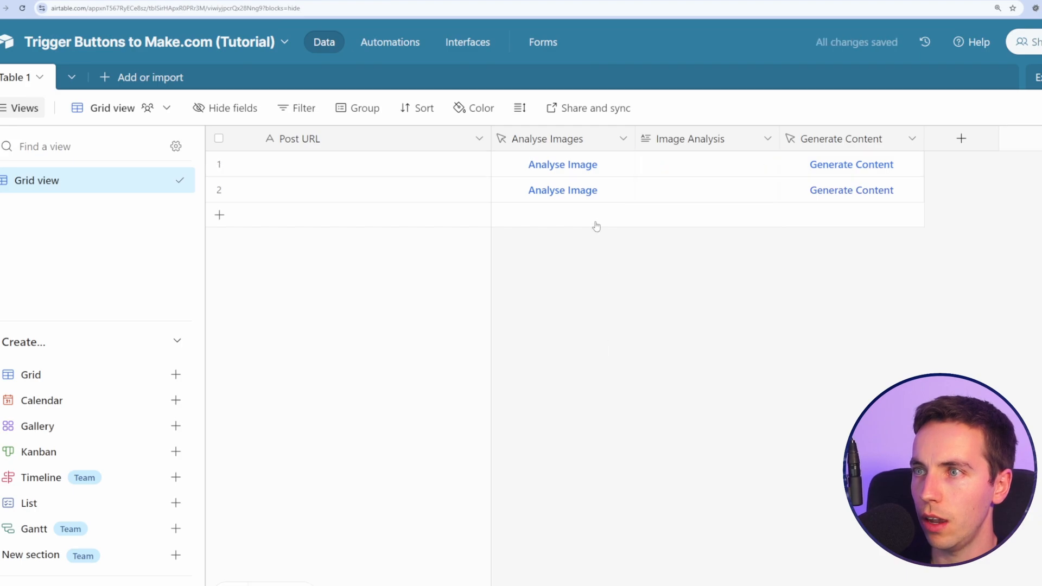
{"action": "left_click", "coordinate": [558, 173]}
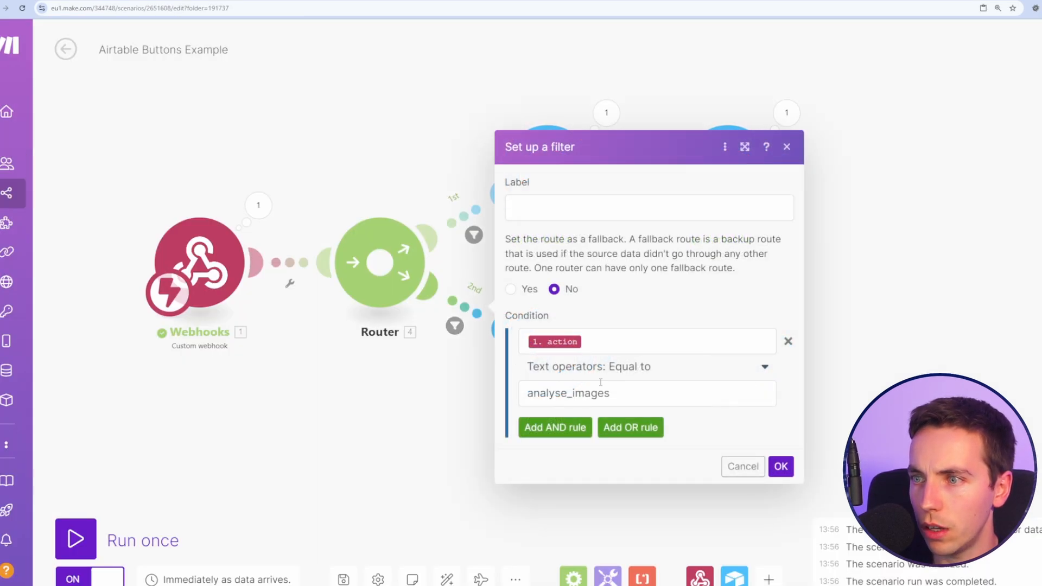
{"action": "left_click_drag", "start_coordinate": [614, 392], "coordinate": [465, 389]}
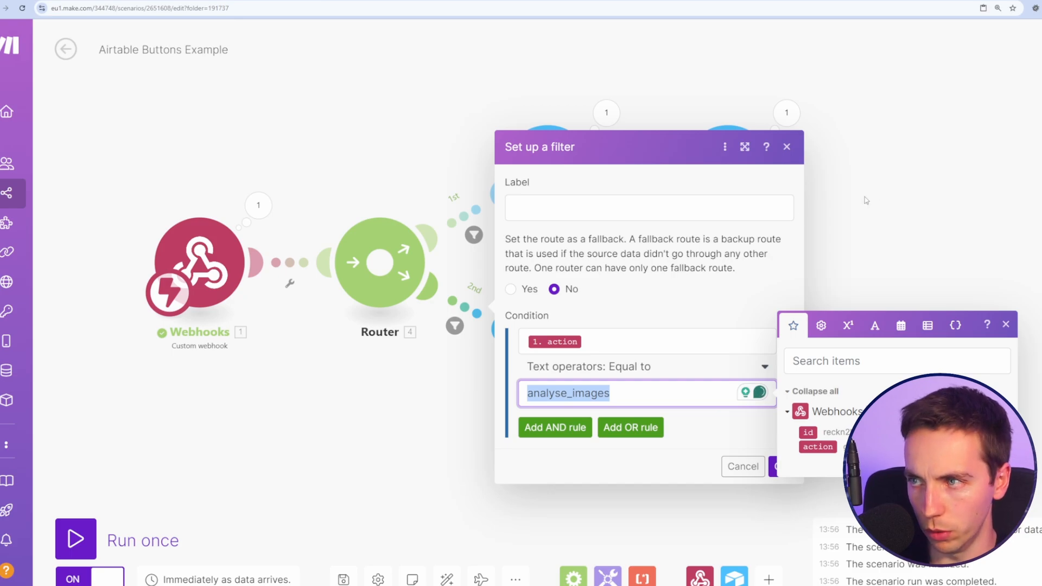
Step: Change the 2nd route's filter value from analyse_images to generate_content
{"action": "left_click", "coordinate": [866, 200]}
{"action": "left_click", "coordinate": [888, 205]}
{"action": "left_click", "coordinate": [470, 319]}
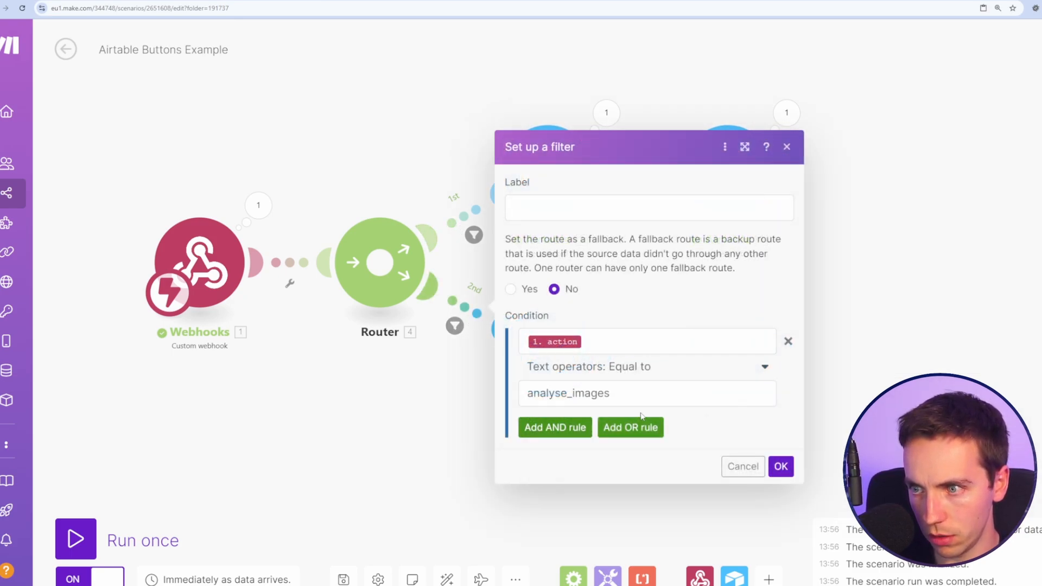
{"action": "left_click_drag", "start_coordinate": [611, 393], "coordinate": [524, 380]}
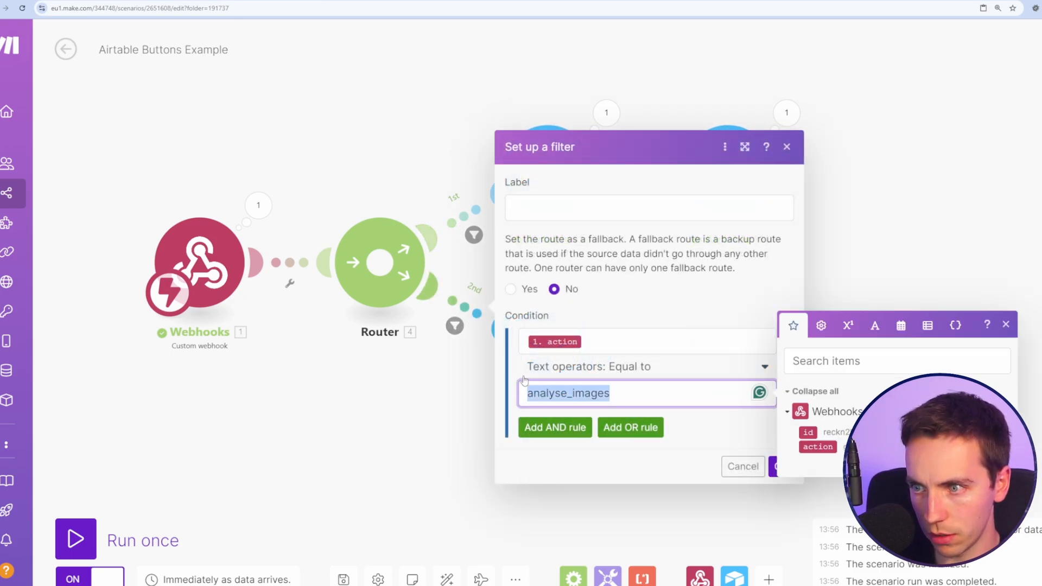
{"action": "type", "text": "generate_content"}
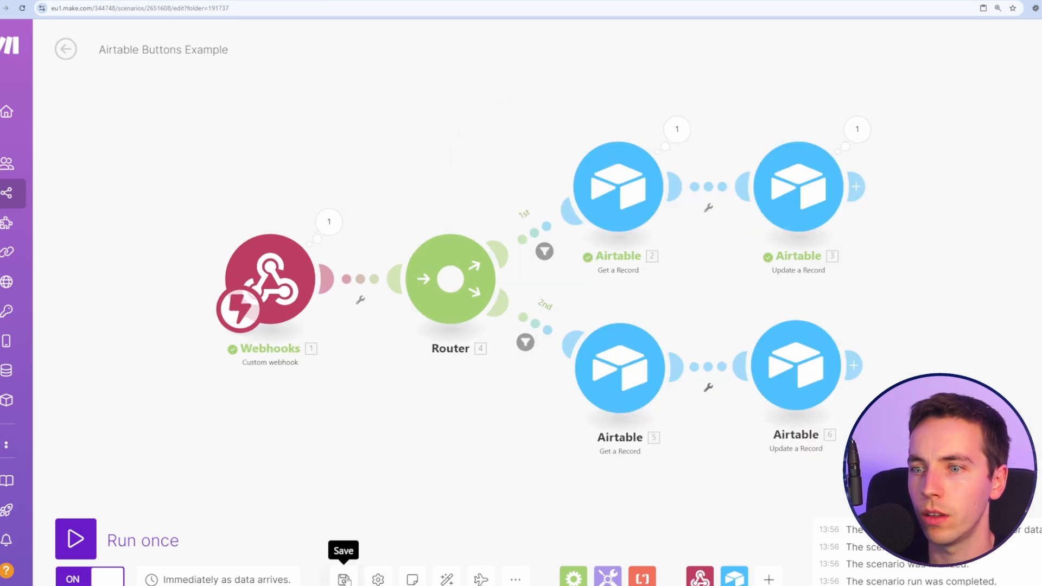
Step: Save the scenario and fire row 1's Analyse Image and Generate Content buttons
{"action": "left_click", "coordinate": [344, 579]}
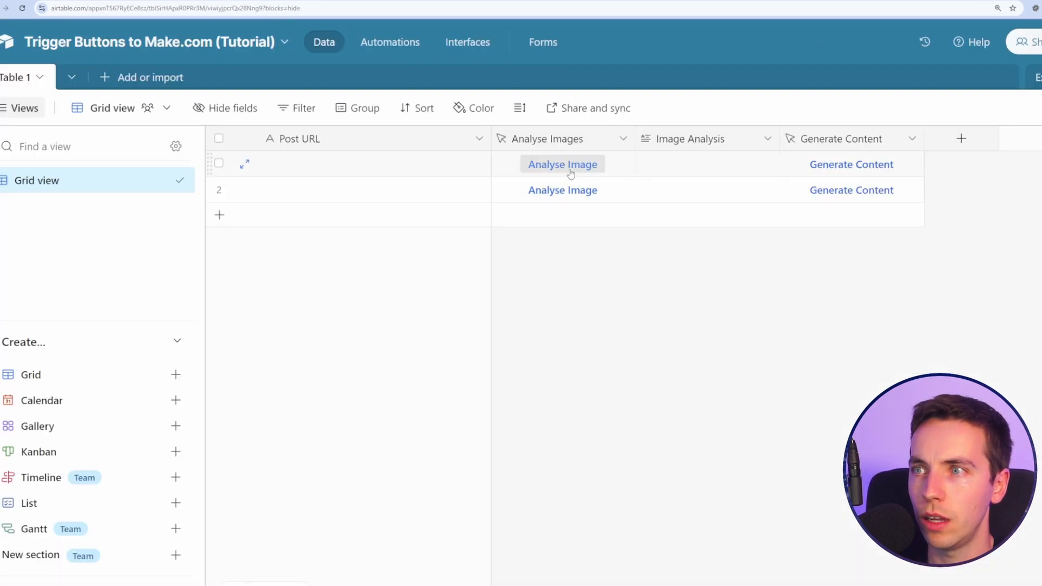
{"action": "left_click", "coordinate": [563, 164]}
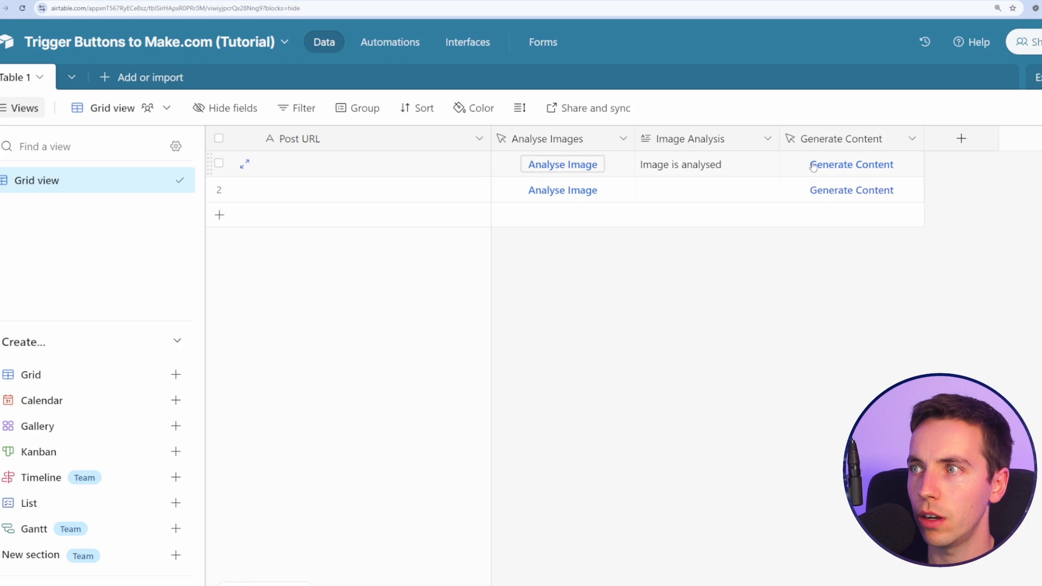
{"action": "left_click", "coordinate": [852, 165]}
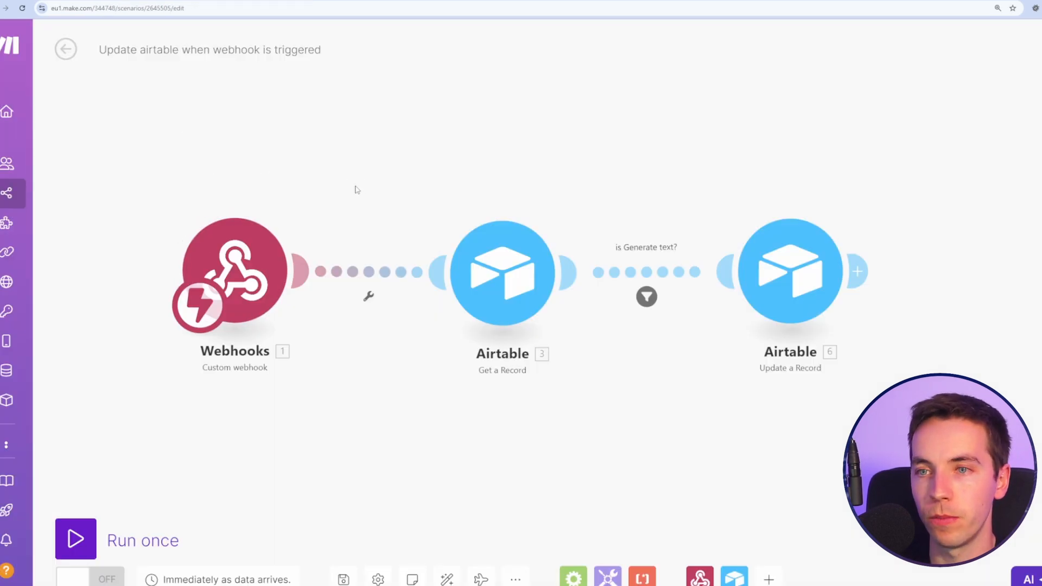
Step: Review the settings of the Webhooks, Get a Record and Update a Record modules
{"action": "left_click", "coordinate": [234, 275]}
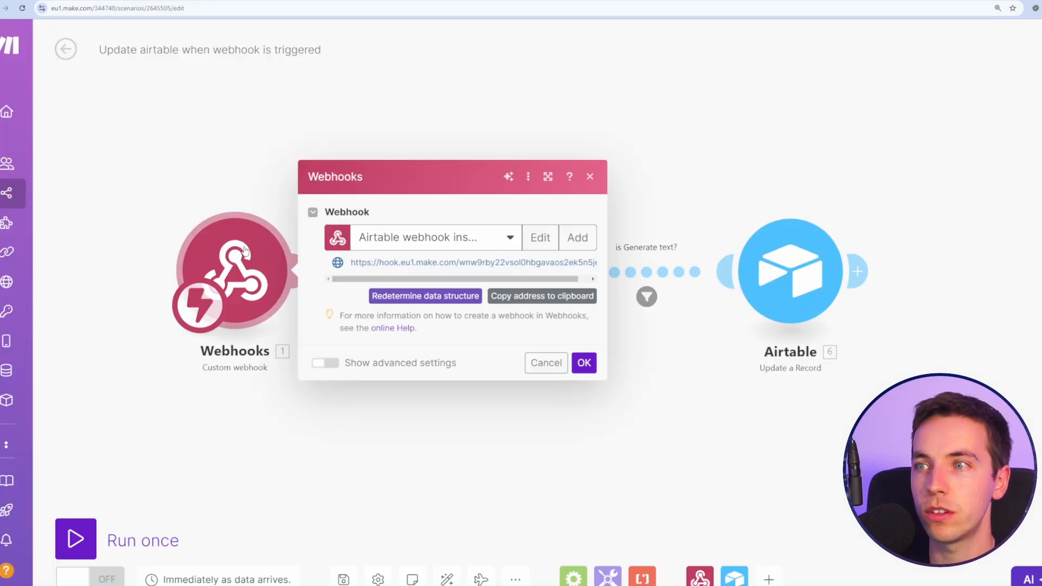
{"action": "left_click", "coordinate": [255, 161]}
{"action": "left_click", "coordinate": [500, 271]}
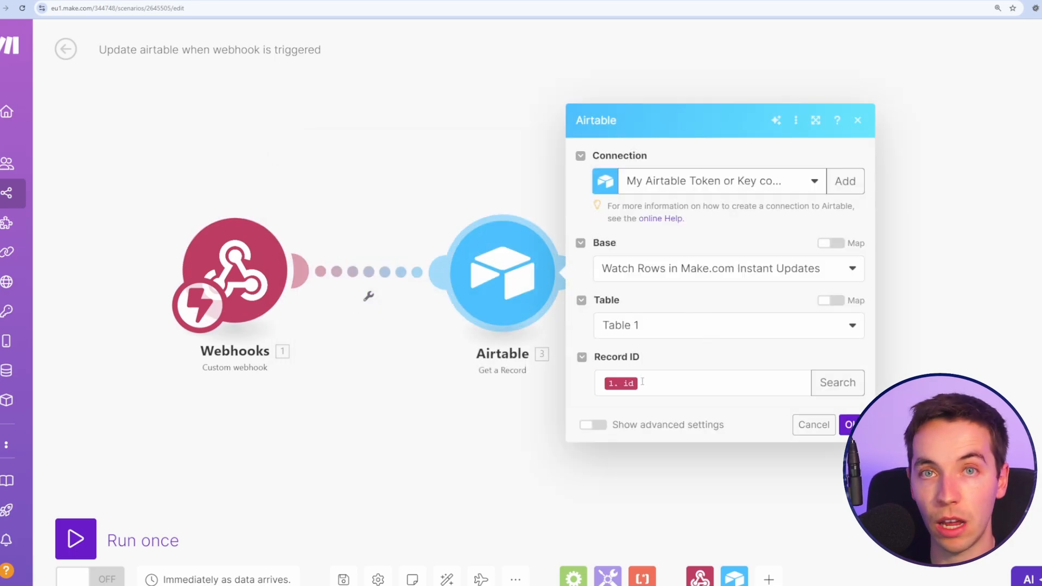
{"action": "left_click", "coordinate": [470, 440]}
{"action": "left_click", "coordinate": [791, 272]}
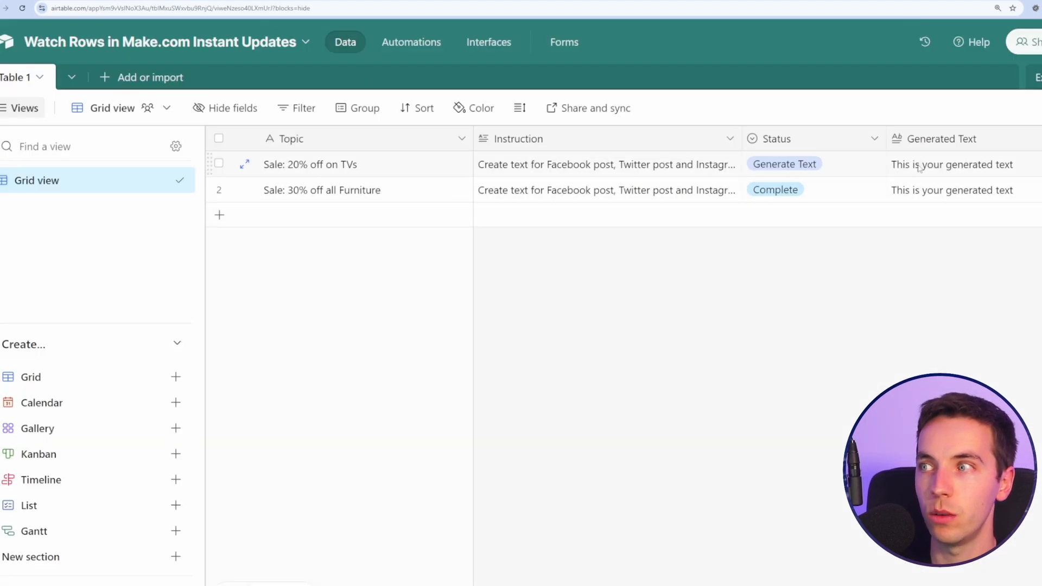
Step: Delete the generated text from row 1's Generated Text cell in Airtable
{"action": "left_click", "coordinate": [950, 165]}
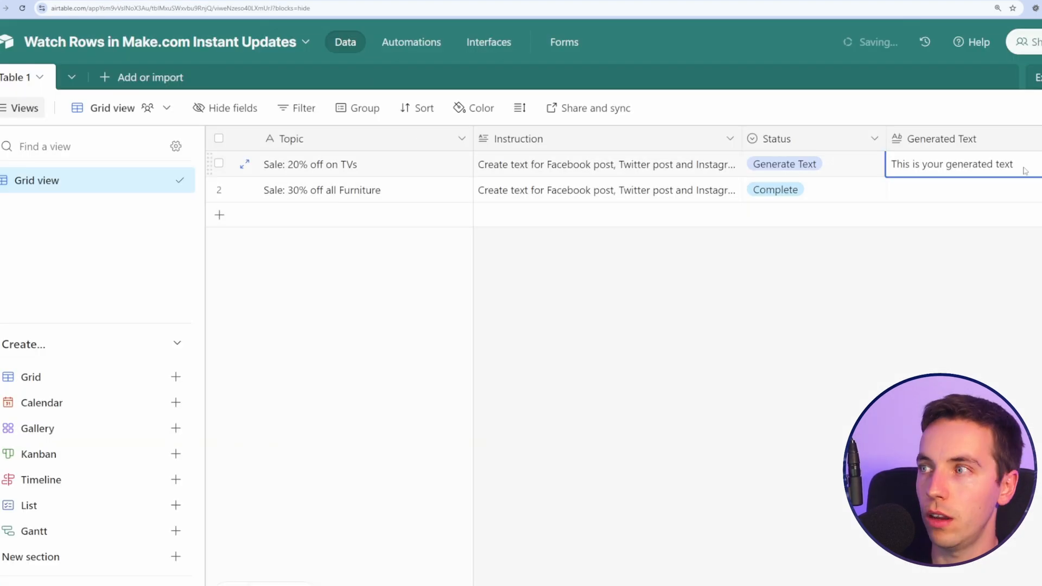
{"action": "left_click_drag", "start_coordinate": [892, 164], "coordinate": [1025, 167]}
{"action": "key", "text": "BackSpace"}
{"action": "left_click", "coordinate": [824, 230]}
Step: Set row 2's Status to New and go to the base's Automations page
{"action": "left_click", "coordinate": [874, 190]}
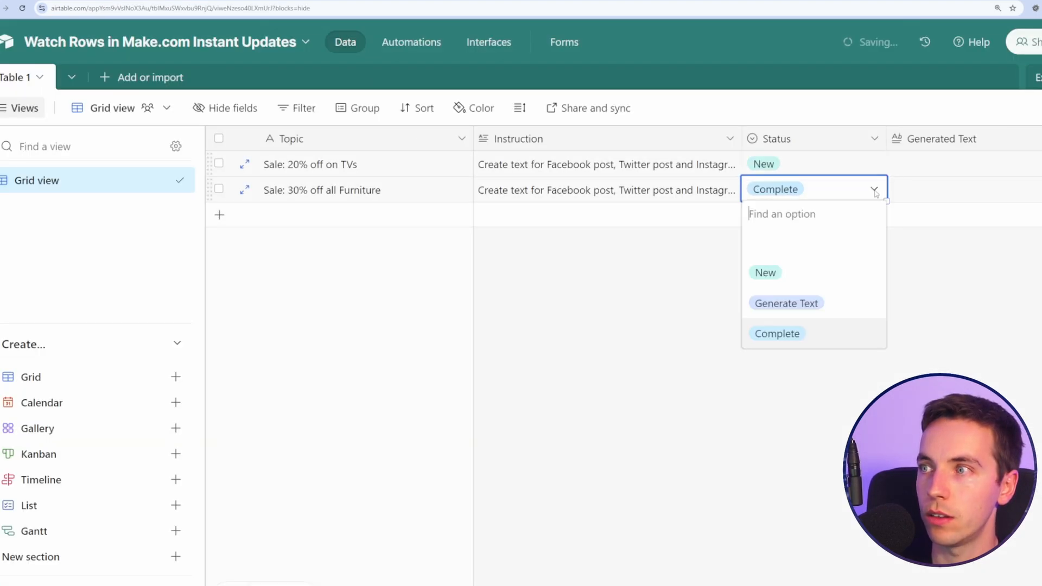
{"action": "left_click", "coordinate": [763, 273]}
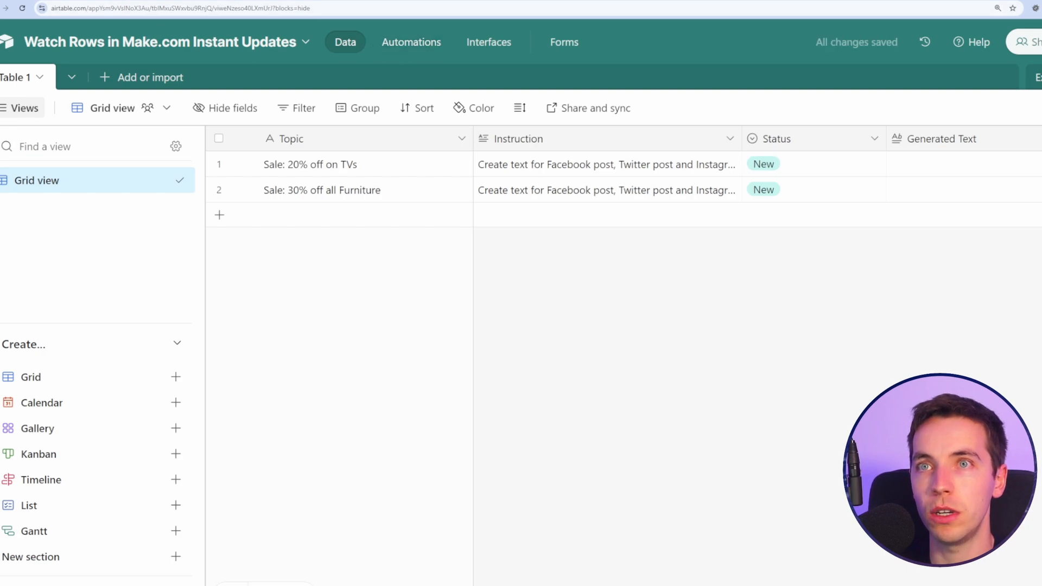
{"action": "left_click", "coordinate": [411, 42]}
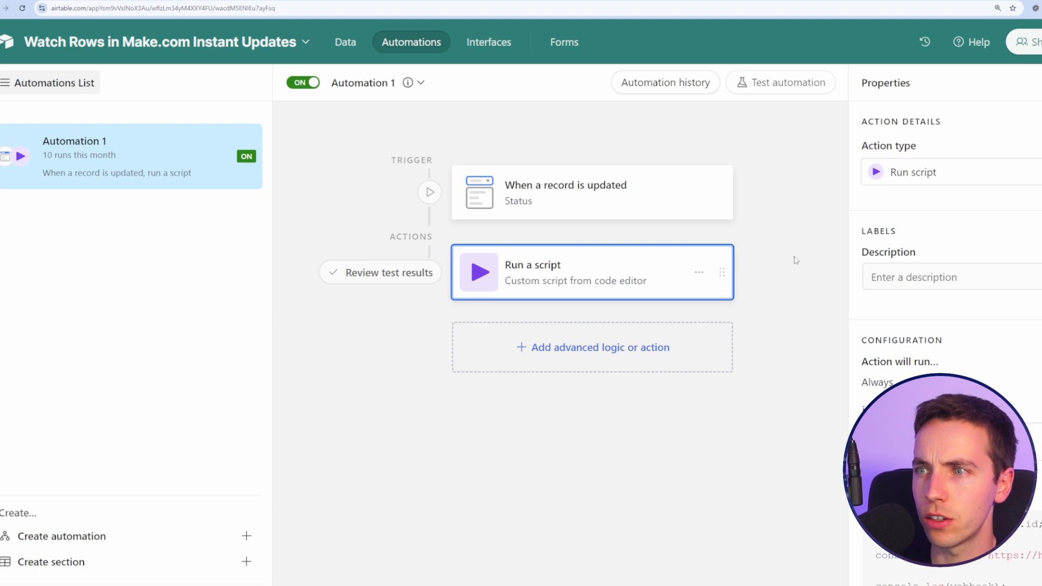
Step: In the automation script, check that line 3 builds the webhook URL with '?id=' plus the id input
{"action": "left_click", "coordinate": [978, 483]}
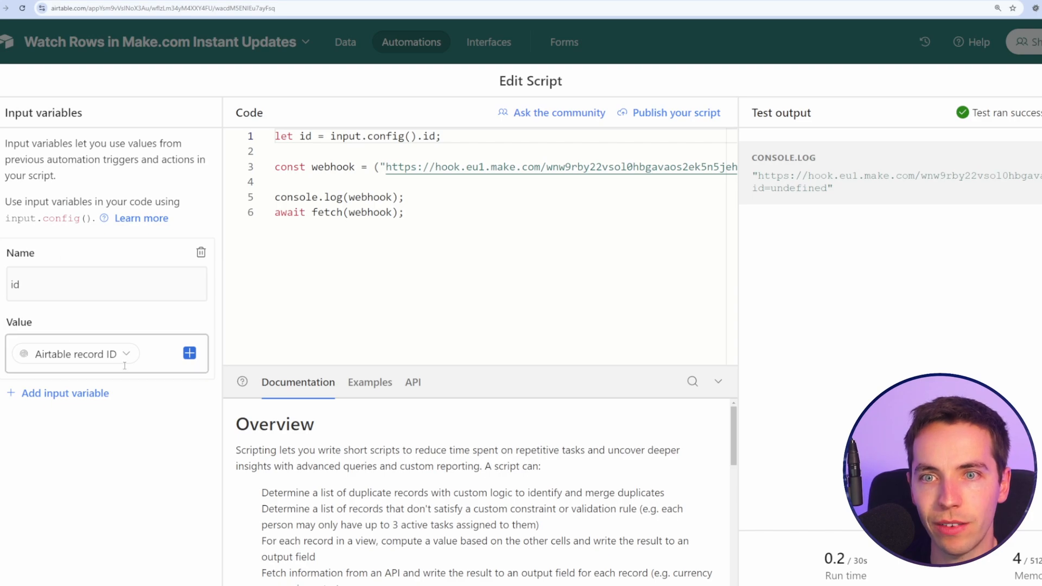
{"action": "left_click", "coordinate": [48, 286]}
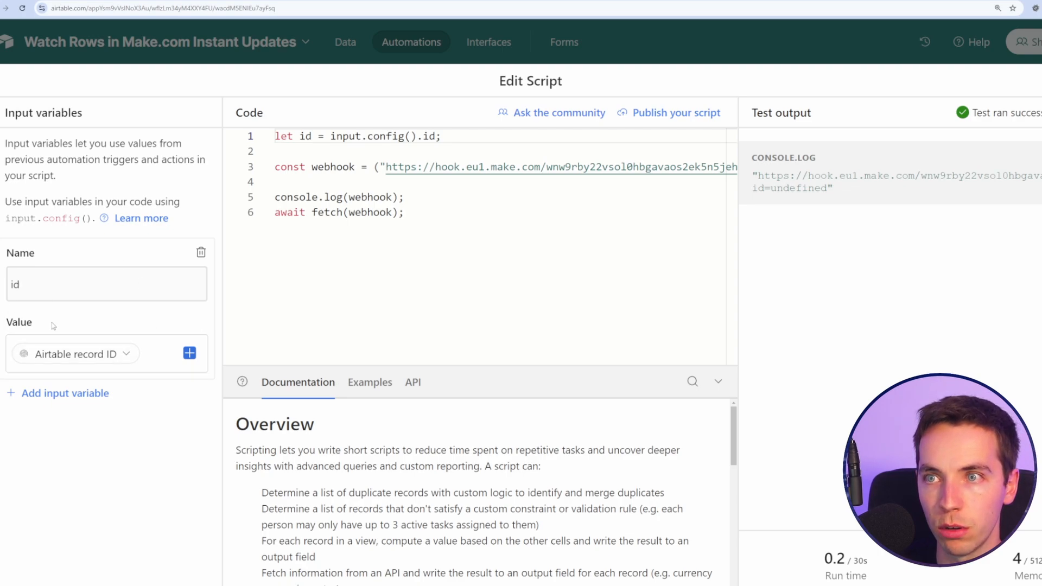
{"action": "left_click_drag", "start_coordinate": [418, 225], "coordinate": [209, 115]}
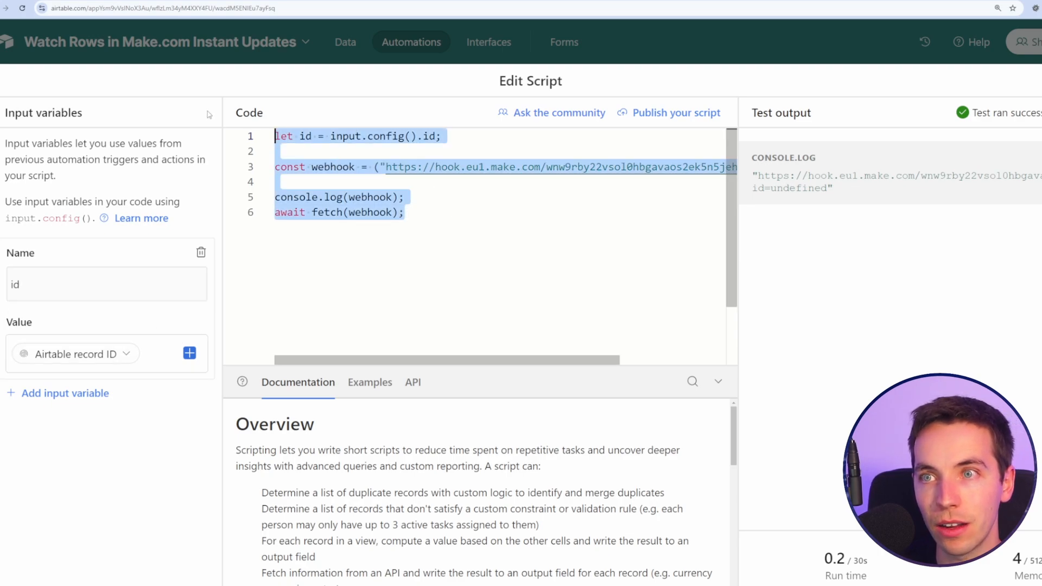
{"action": "left_click", "coordinate": [478, 270]}
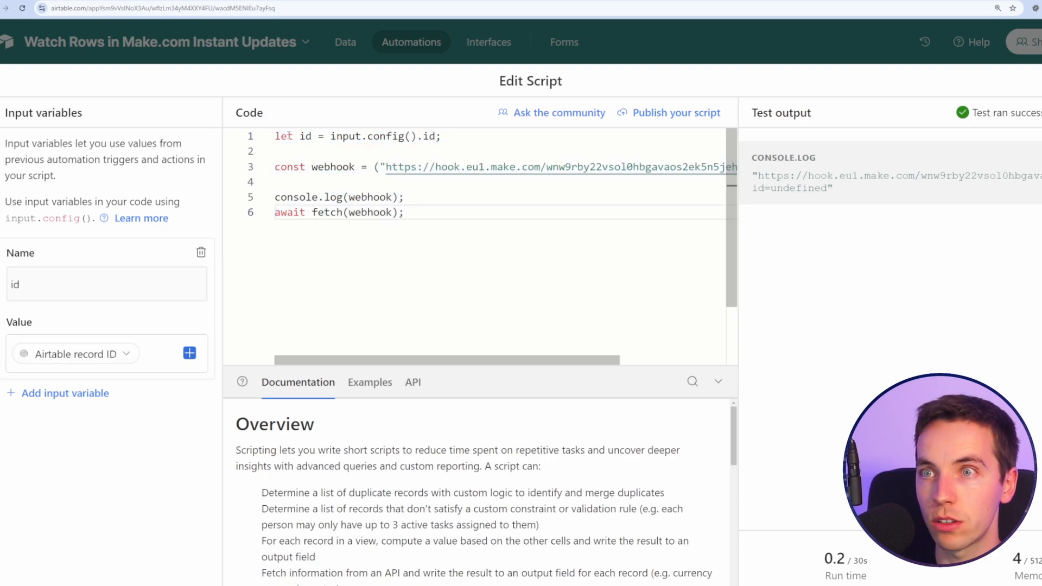
{"action": "left_click_drag", "start_coordinate": [289, 136], "coordinate": [228, 140]}
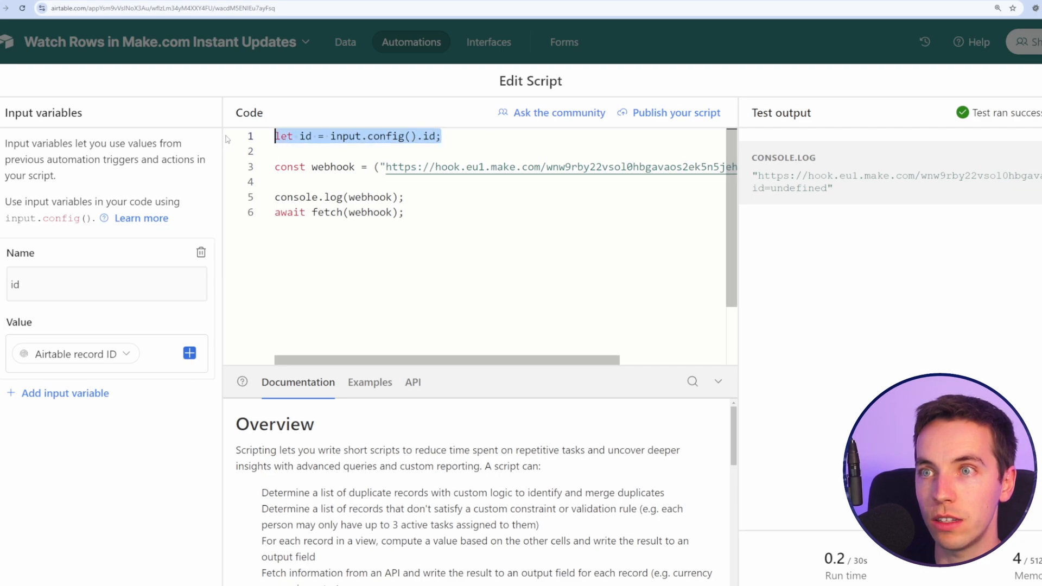
{"action": "left_click", "coordinate": [362, 137]}
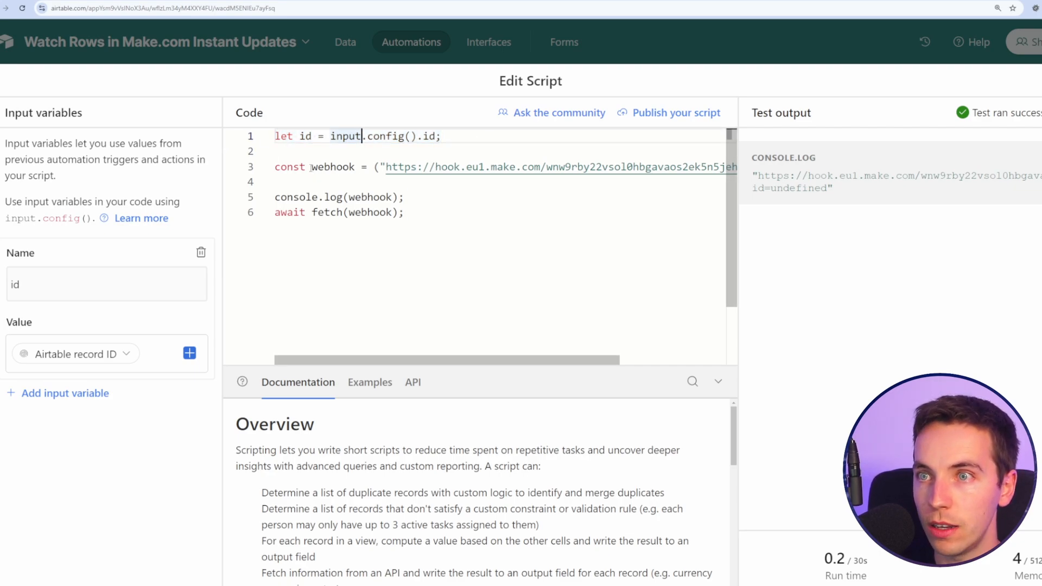
{"action": "left_click_drag", "start_coordinate": [387, 167], "coordinate": [609, 167]}
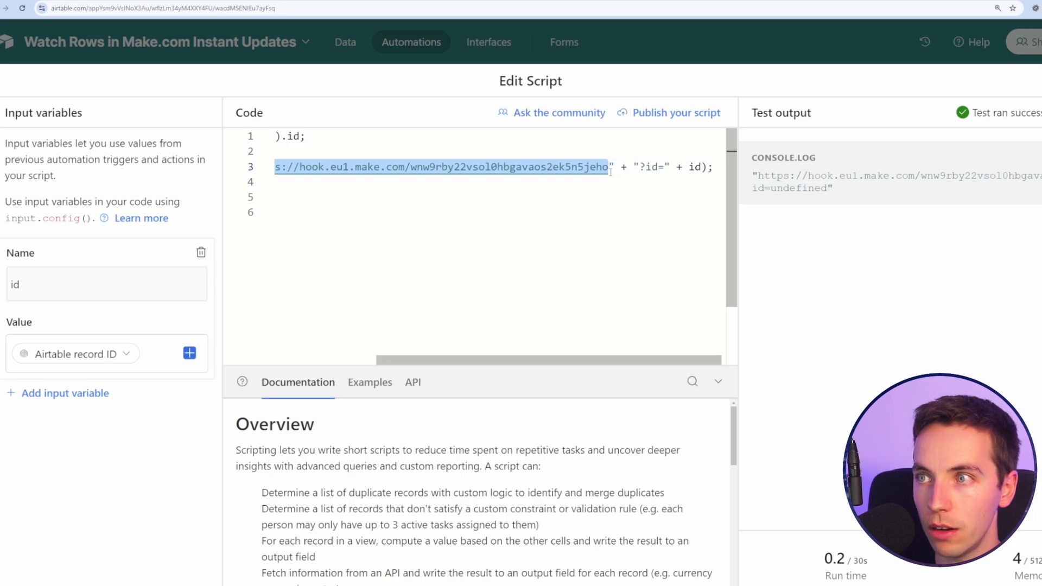
{"action": "left_click", "coordinate": [656, 223]}
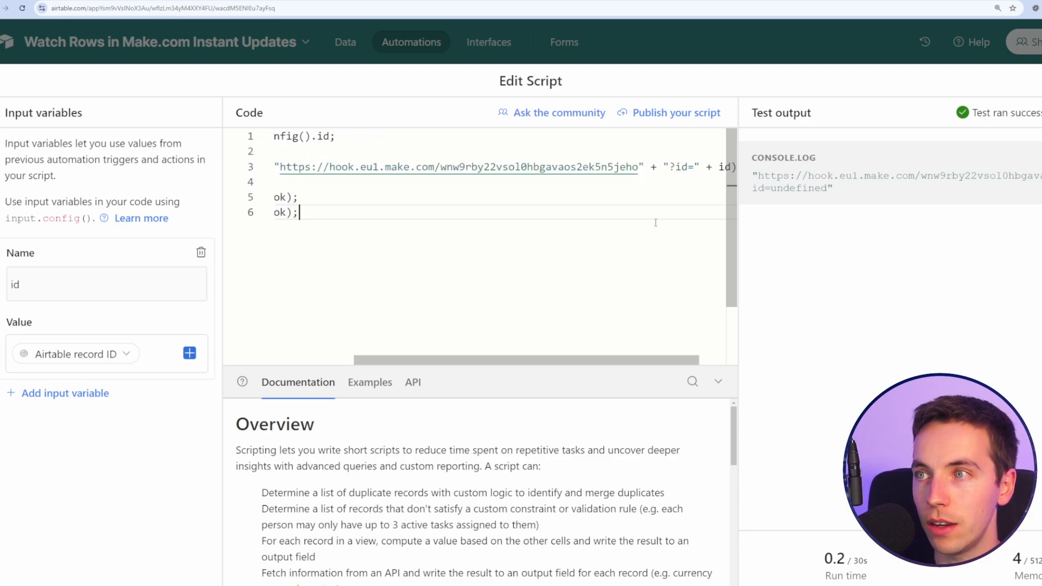
{"action": "left_click_drag", "start_coordinate": [648, 360], "coordinate": [677, 359]}
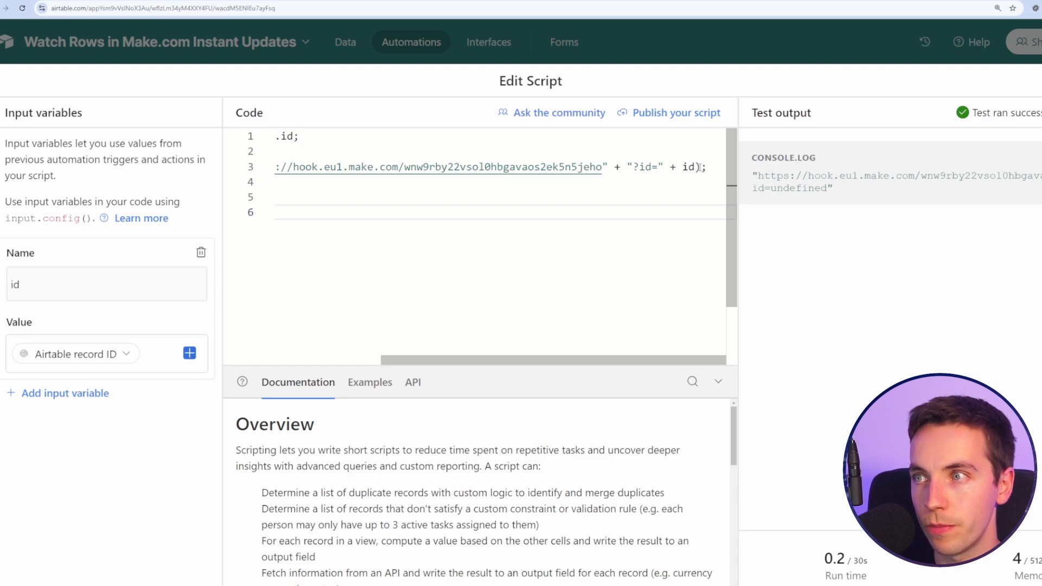
{"action": "left_click_drag", "start_coordinate": [699, 167], "coordinate": [609, 168]}
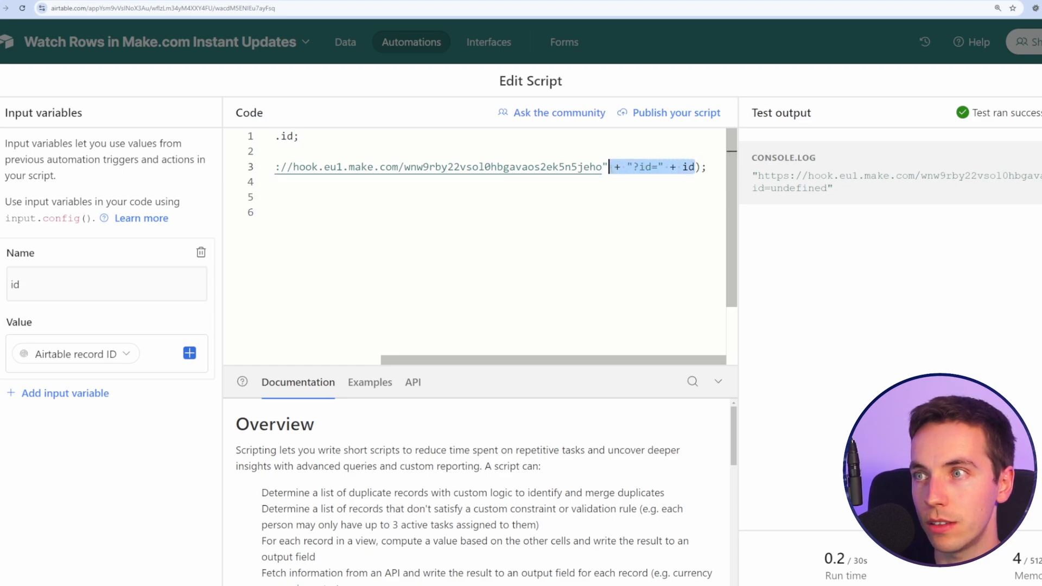
{"action": "left_click", "coordinate": [652, 284]}
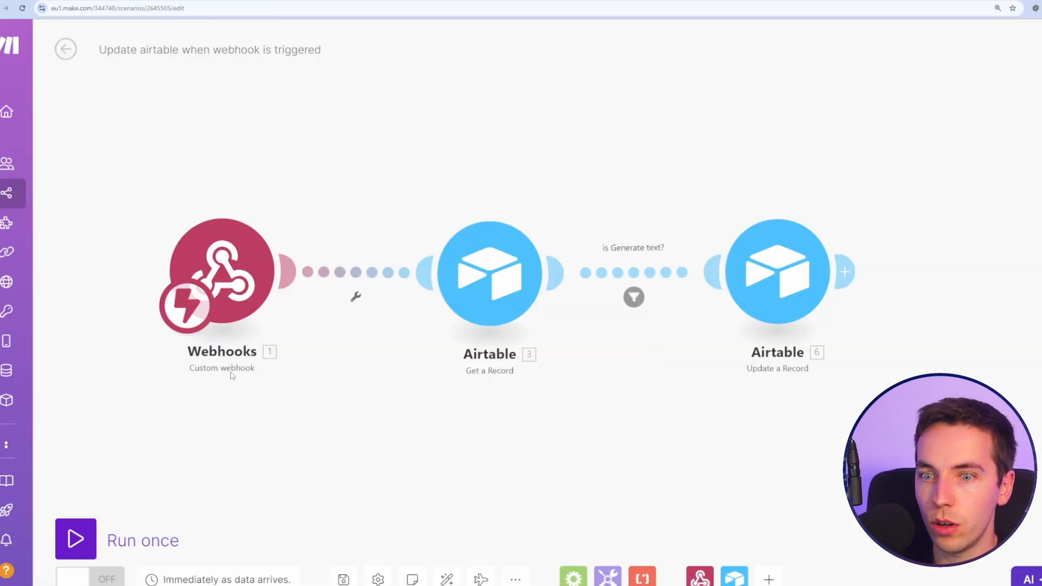
Step: Start a single Make run, then run the Airtable script test on a chosen record
{"action": "left_click", "coordinate": [79, 540]}
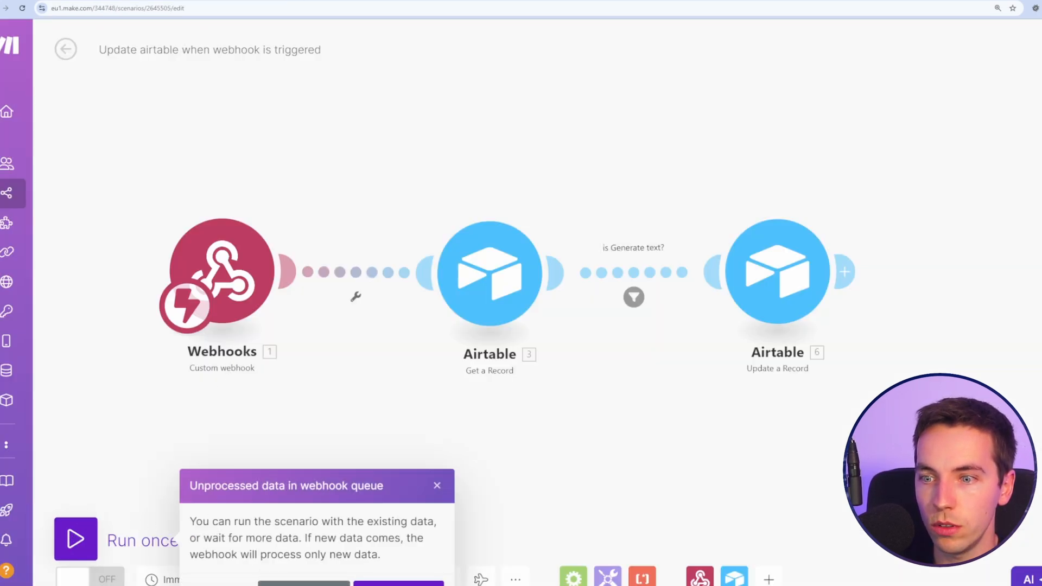
{"action": "left_click", "coordinate": [304, 583]}
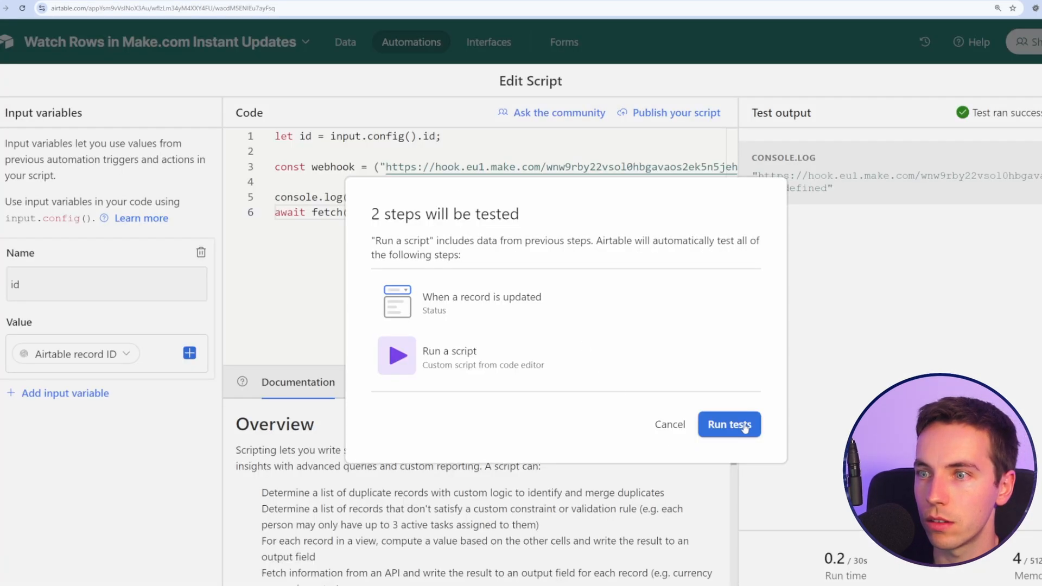
{"action": "left_click", "coordinate": [745, 428]}
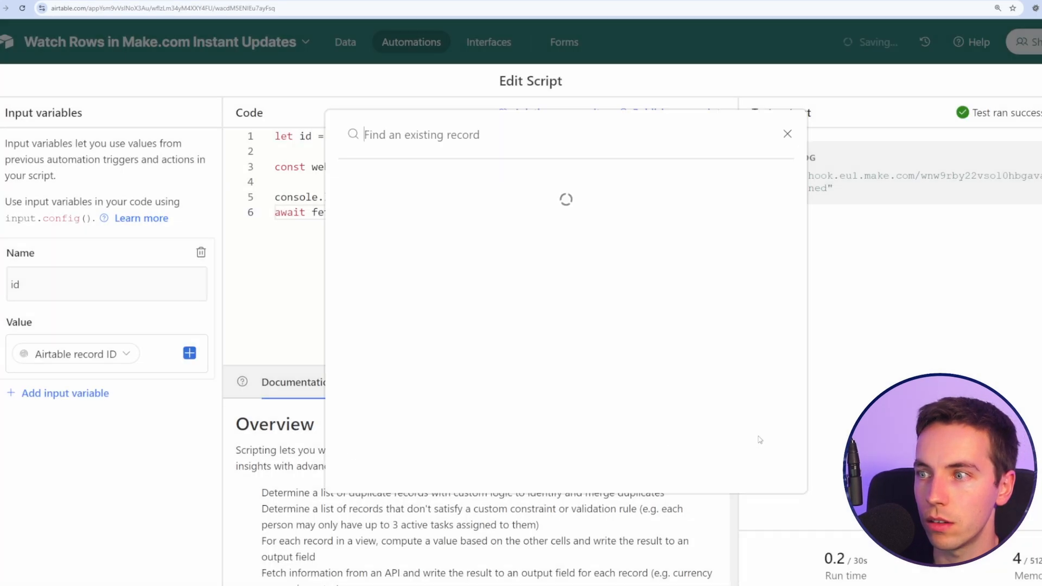
{"action": "left_click", "coordinate": [558, 199]}
Step: Back in Make, view the record id the webhook received
{"action": "key", "text": "ctrl+Tab"}
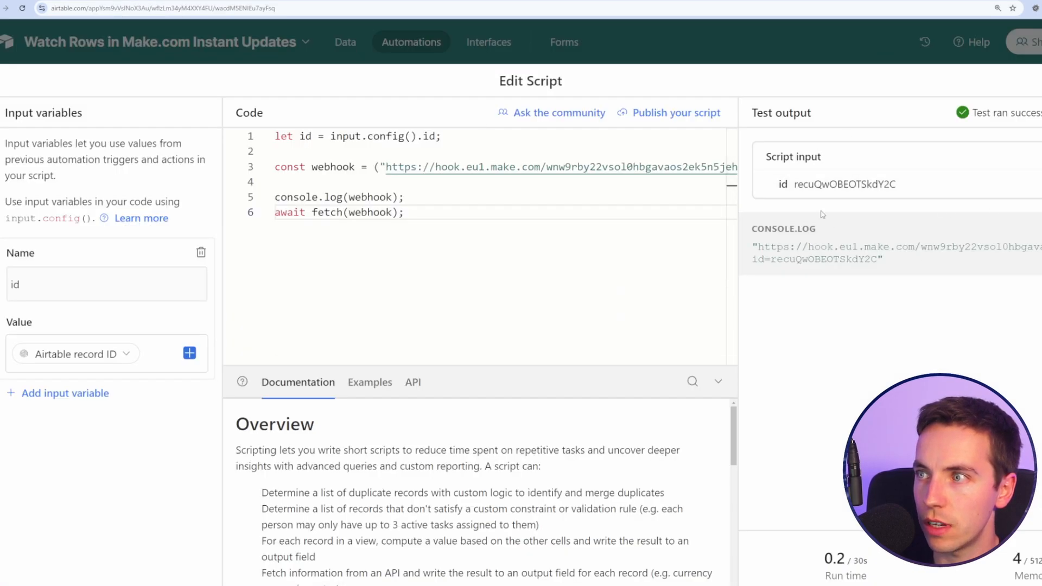
{"action": "key", "text": "ctrl+Tab"}
{"action": "left_click", "coordinate": [213, 227]}
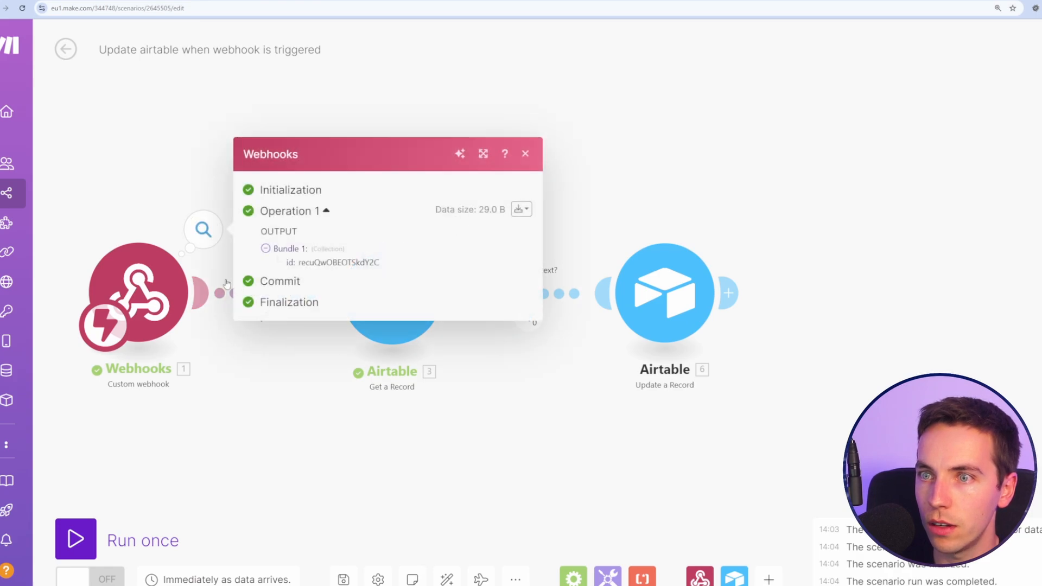
Step: Inspect the run results of the webhook, Get a Record and the filter
{"action": "double_click", "coordinate": [308, 265]}
{"action": "left_click", "coordinate": [606, 210]}
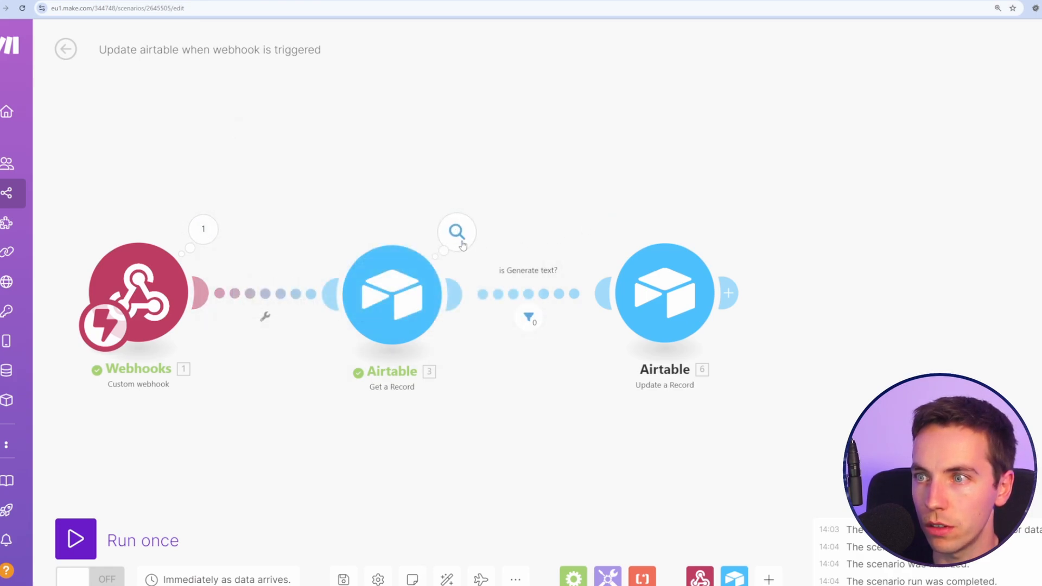
{"action": "left_click", "coordinate": [457, 231]}
{"action": "left_click", "coordinate": [530, 321]}
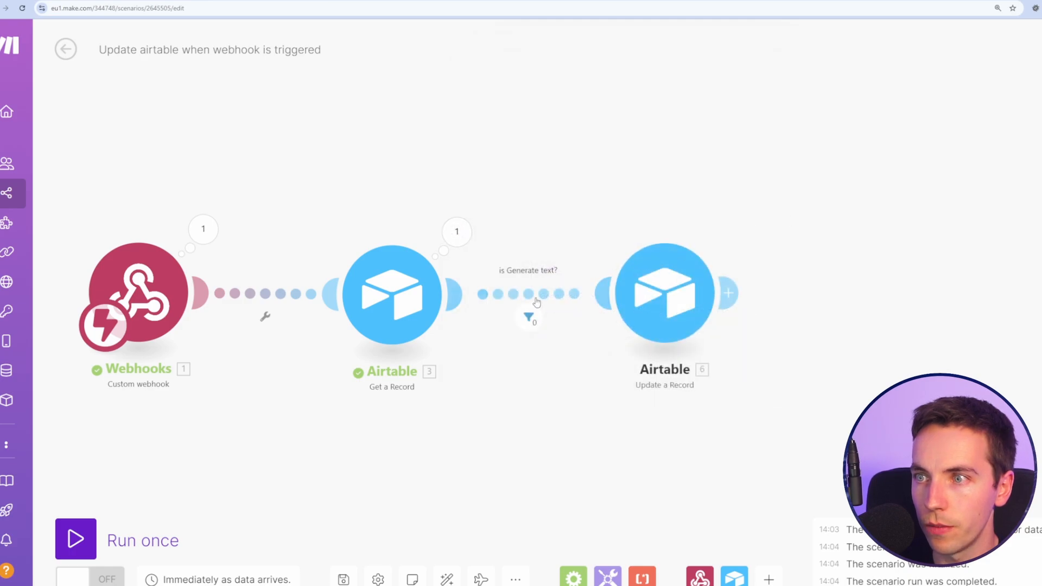
{"action": "left_click", "coordinate": [530, 322]}
{"action": "left_click", "coordinate": [839, 288]}
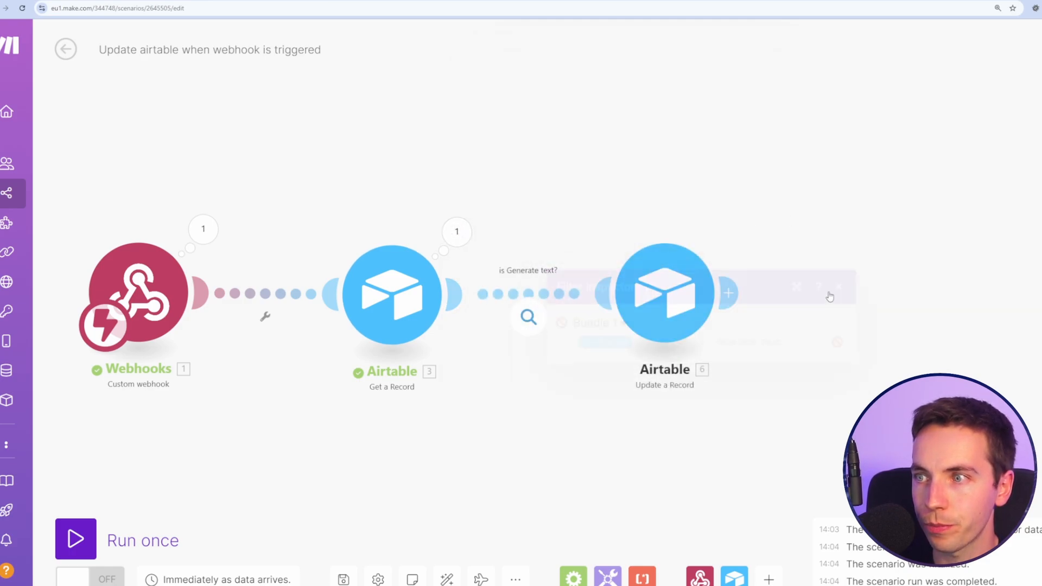
Step: Review the 'is Generate text?' filter condition, Status equal to Generate Text
{"action": "left_click", "coordinate": [553, 299]}
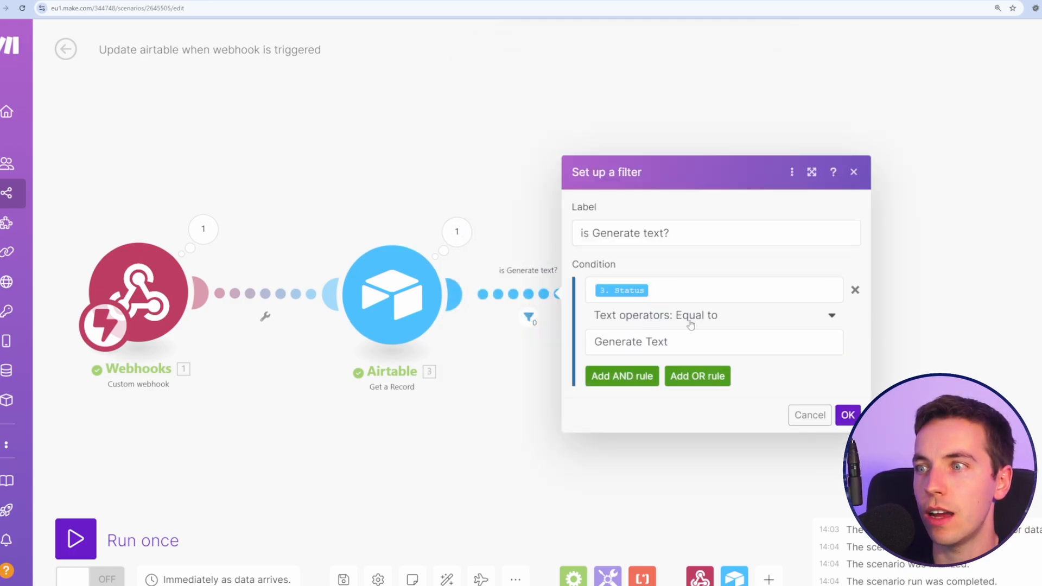
{"action": "left_click", "coordinate": [695, 350]}
{"action": "left_click", "coordinate": [949, 161]}
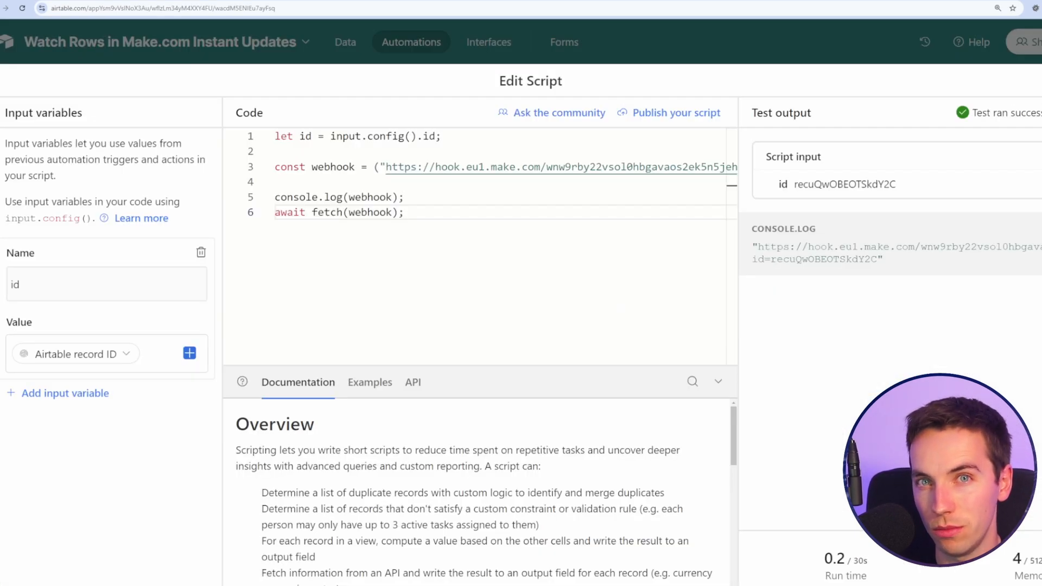
Step: Leave the script editor, check row 1's Status options unchanged, and reposition the Make diagram
{"action": "key", "text": "Escape"}
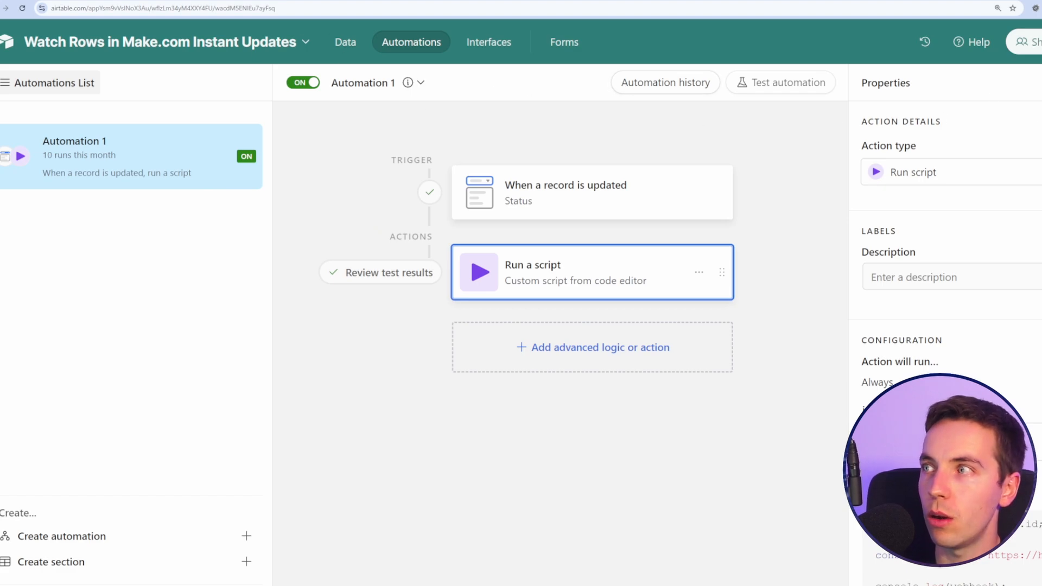
{"action": "left_click", "coordinate": [379, 230]}
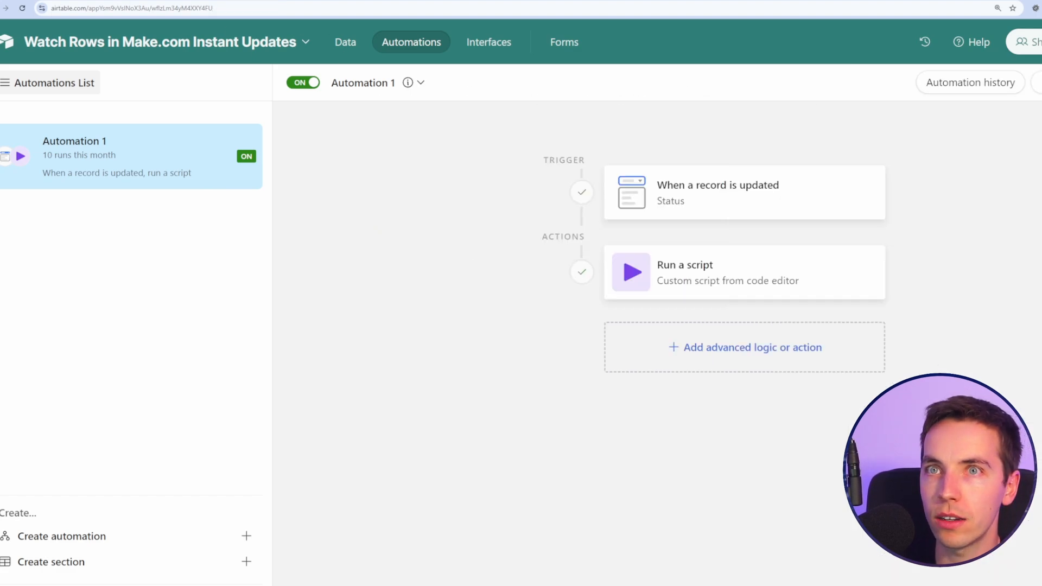
{"action": "left_click", "coordinate": [346, 42]}
{"action": "left_click", "coordinate": [813, 169]}
{"action": "left_click", "coordinate": [872, 168]}
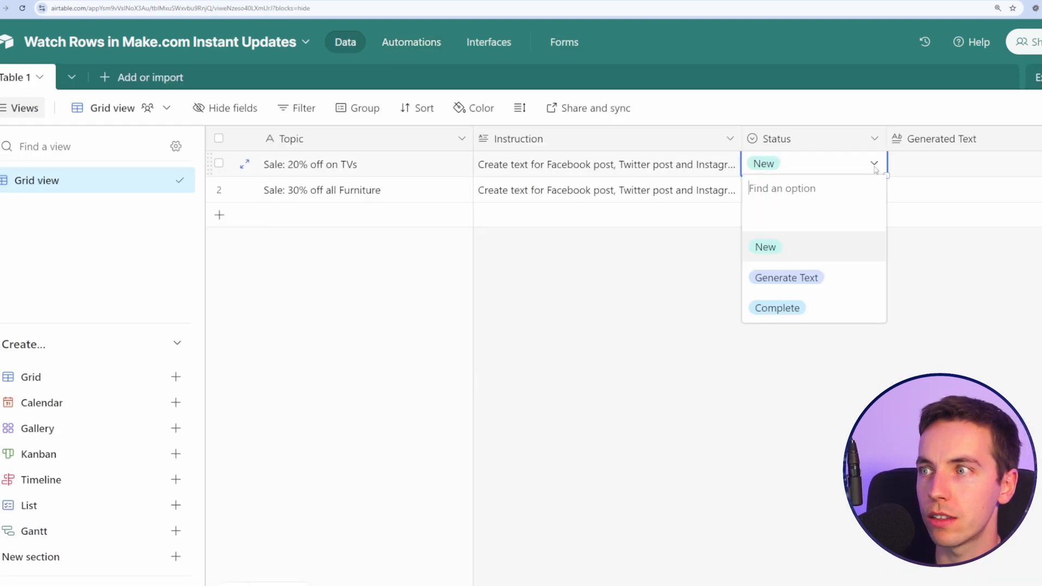
{"action": "left_click", "coordinate": [410, 291]}
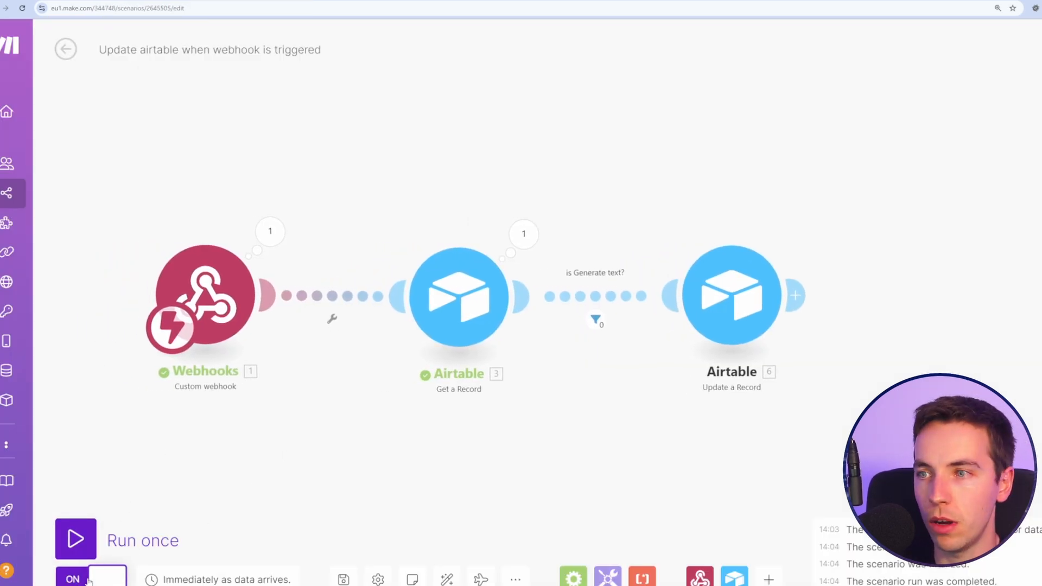
{"action": "left_click_drag", "start_coordinate": [393, 431], "coordinate": [471, 432]}
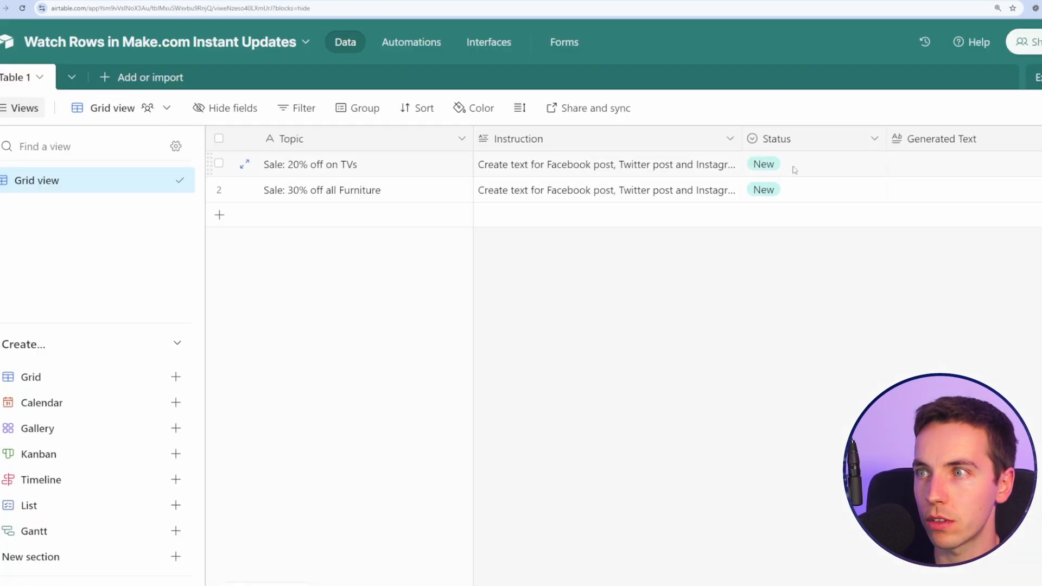
Step: Set the TV sale row's Status to Generate Text and watch the Make run update it
{"action": "left_click", "coordinate": [792, 167]}
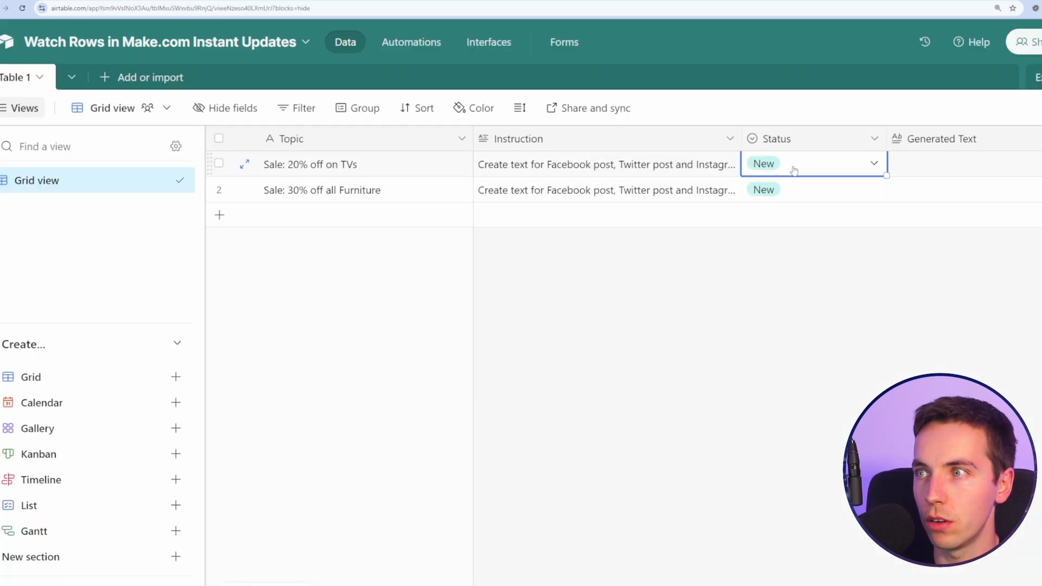
{"action": "left_click", "coordinate": [867, 162]}
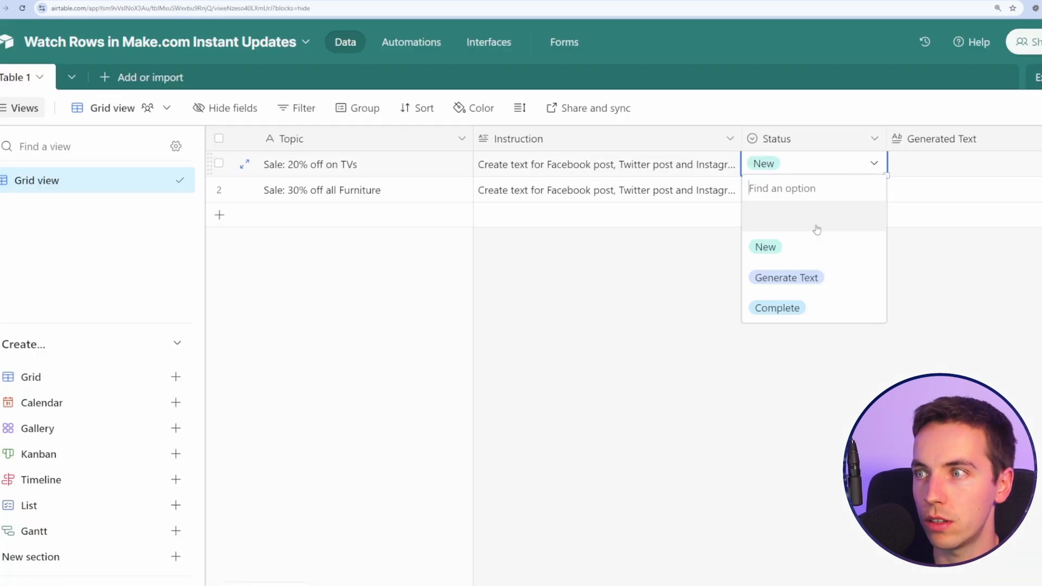
{"action": "left_click", "coordinate": [814, 278]}
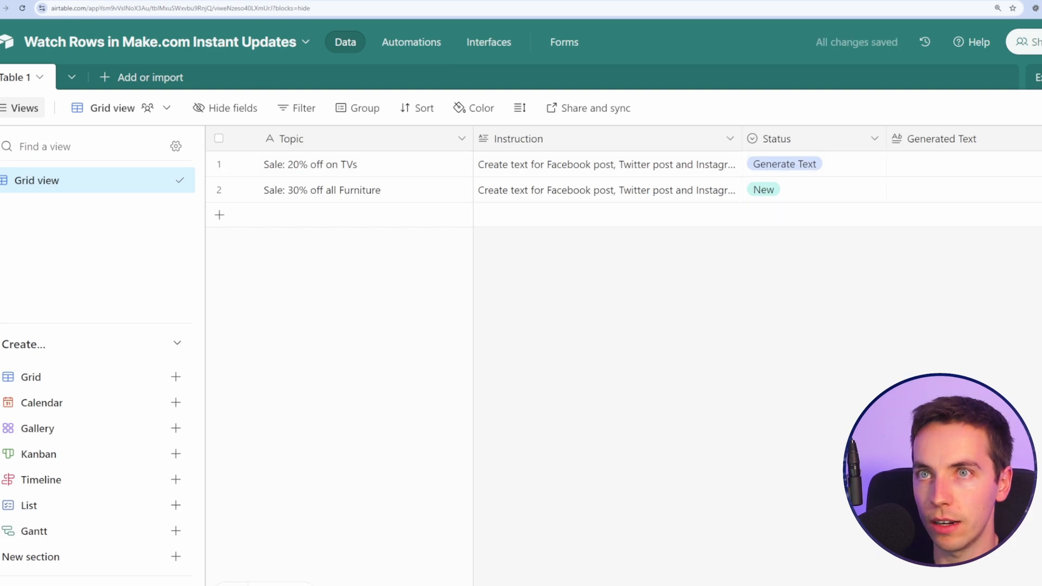
{"action": "key", "text": "ctrl+Tab"}
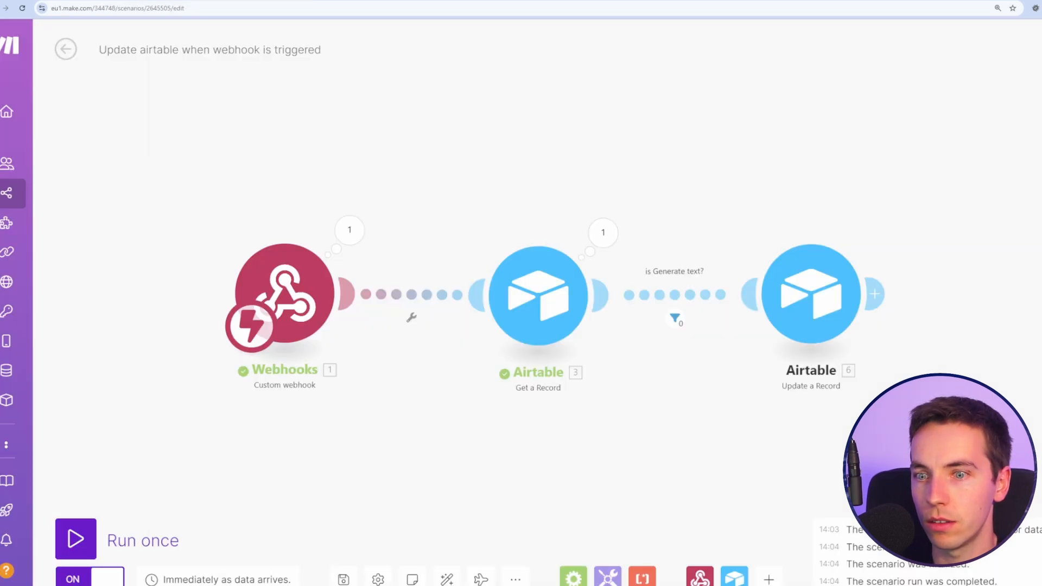
{"action": "key", "text": "ctrl+shift+Tab"}
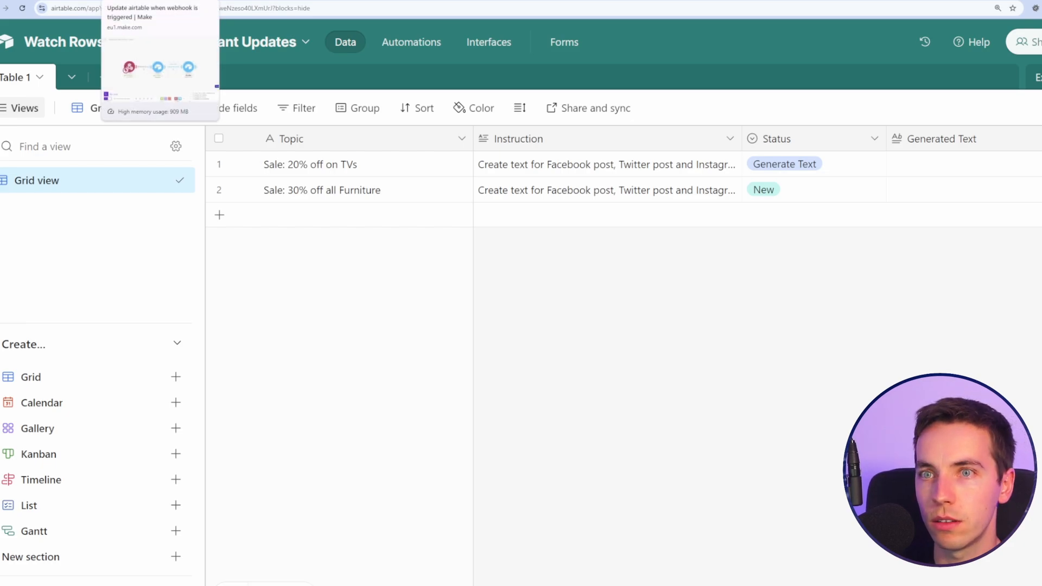
{"action": "key", "text": "ctrl+Tab"}
{"action": "key", "text": "ctrl+shift+Tab"}
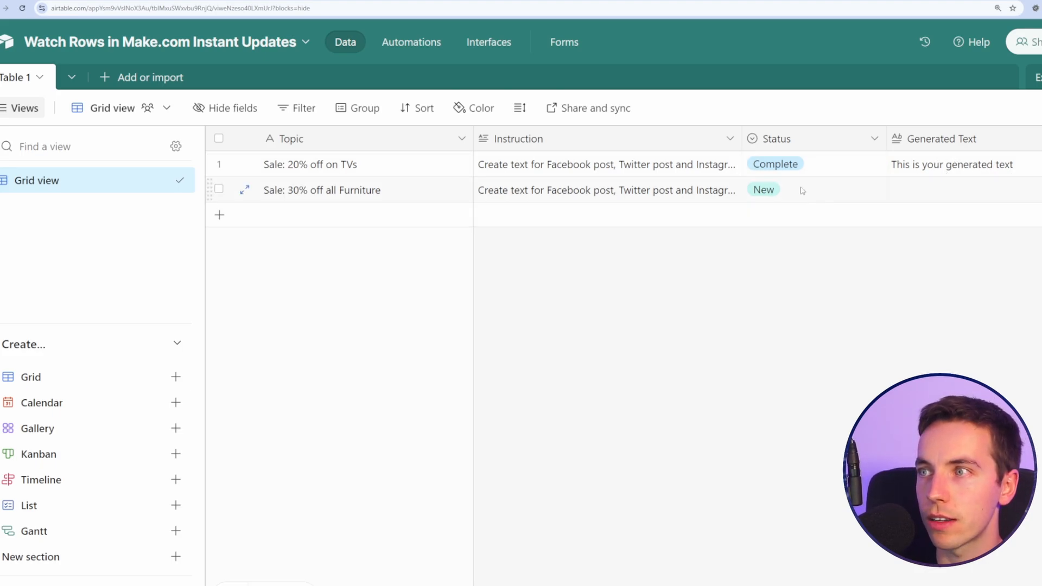
Step: Set the furniture row's Status to Complete
{"action": "left_click", "coordinate": [867, 200]}
{"action": "left_click", "coordinate": [876, 191]}
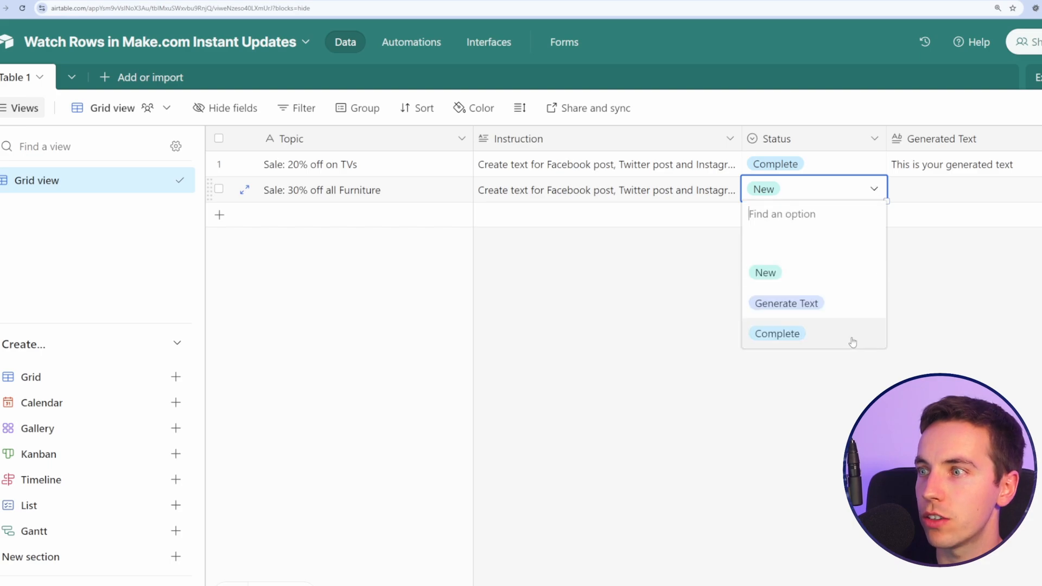
{"action": "left_click", "coordinate": [847, 342]}
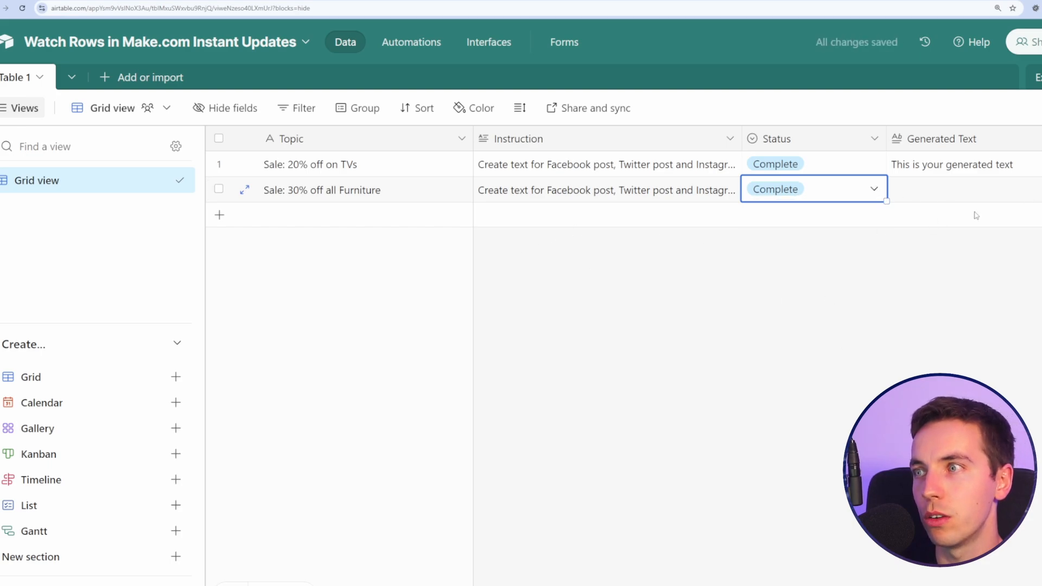